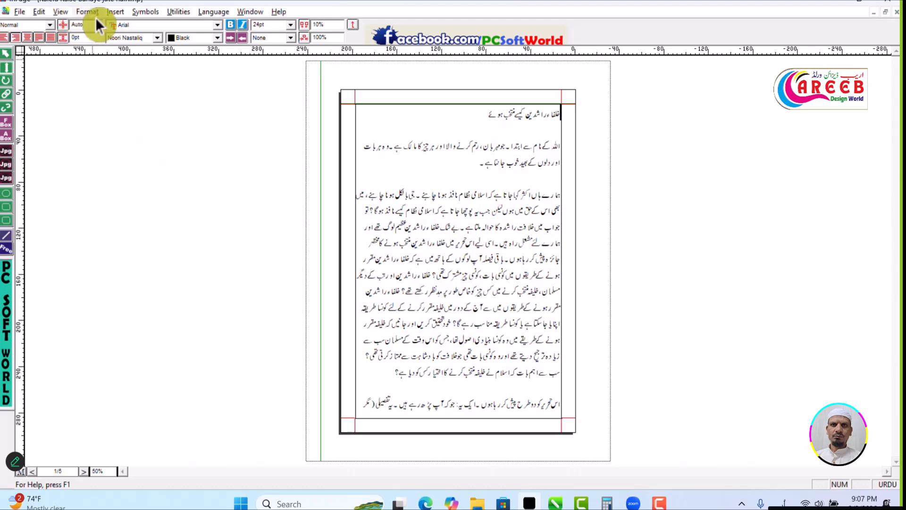
- View the colour and size choices in the Character settings without changing anything
{"action": "left_click", "coordinate": [94, 14]}
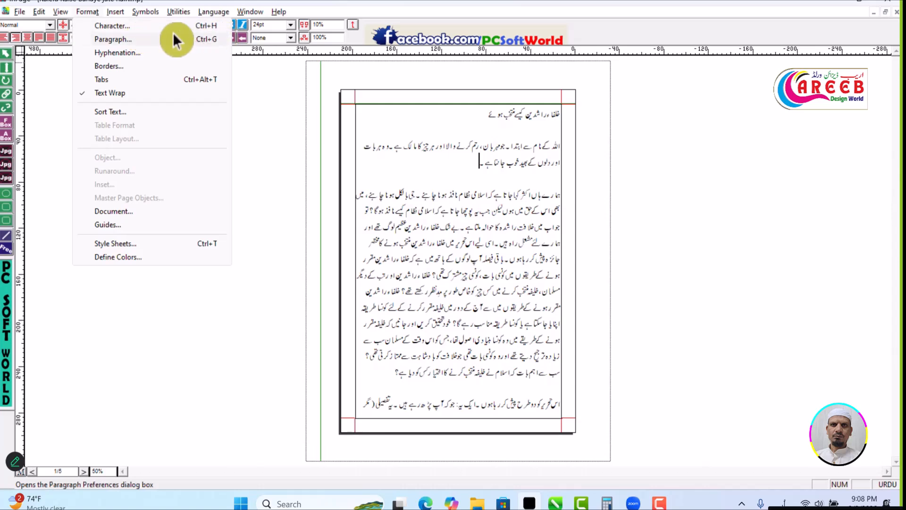
{"action": "left_click", "coordinate": [136, 29]}
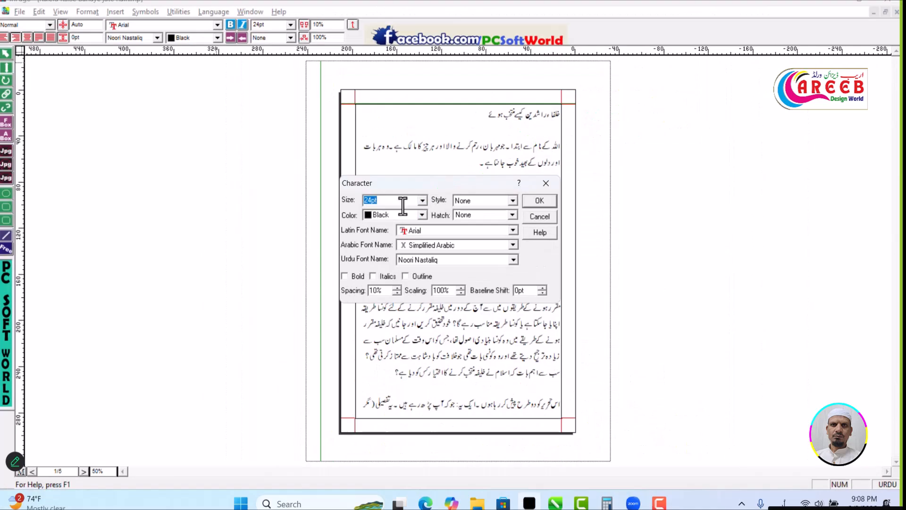
{"action": "left_click", "coordinate": [423, 231]}
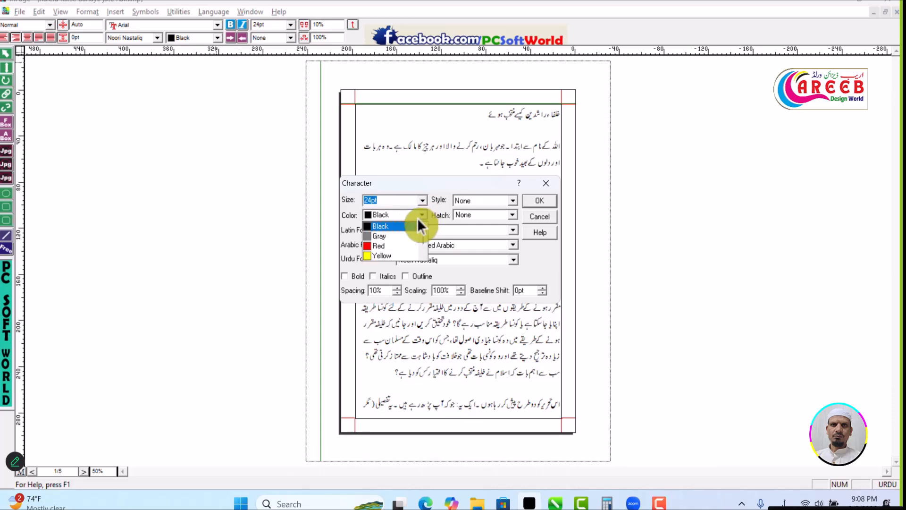
{"action": "left_click", "coordinate": [433, 198]}
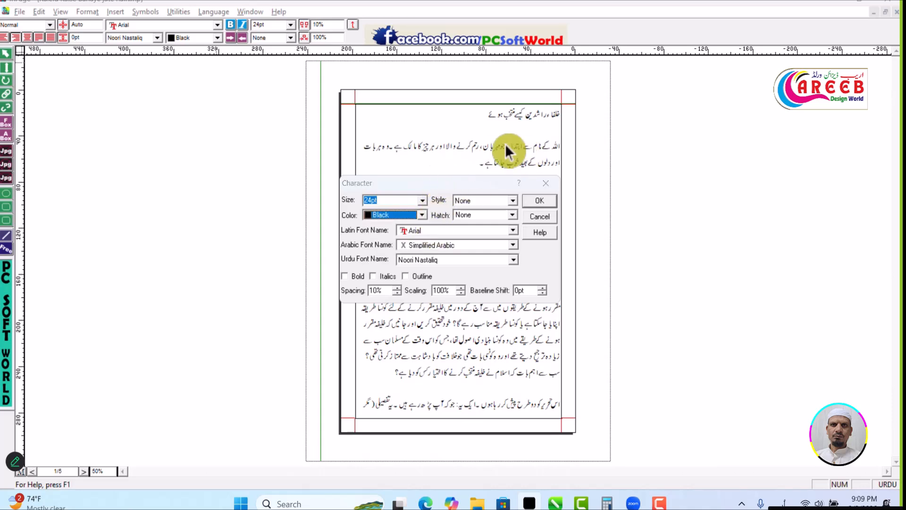
{"action": "left_click", "coordinate": [424, 203]}
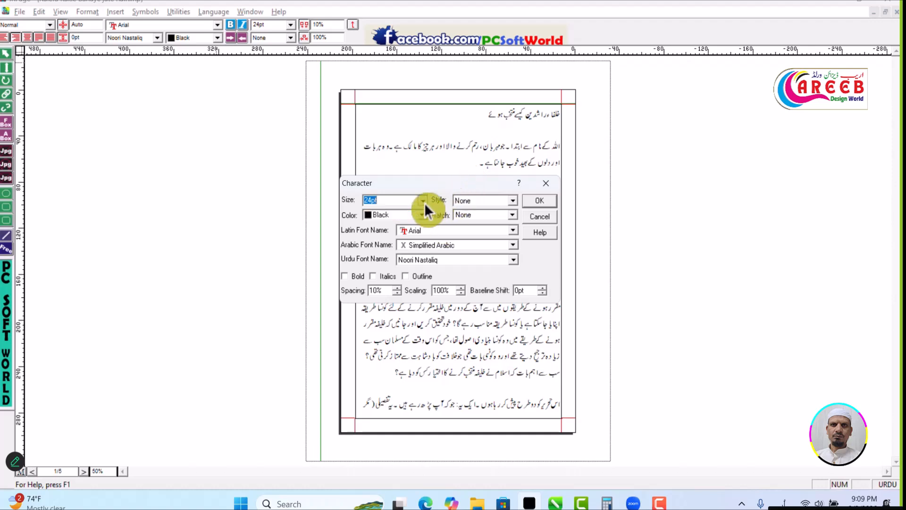
{"action": "left_click", "coordinate": [456, 159]}
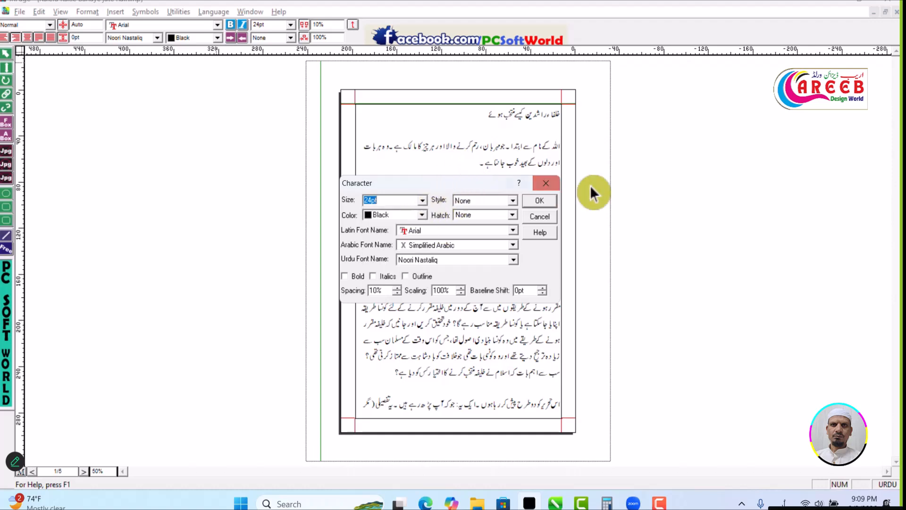
{"action": "left_click", "coordinate": [548, 184]}
- Reopen the Character settings and look through the Latin font choices
{"action": "key", "text": "ctrl+a"}
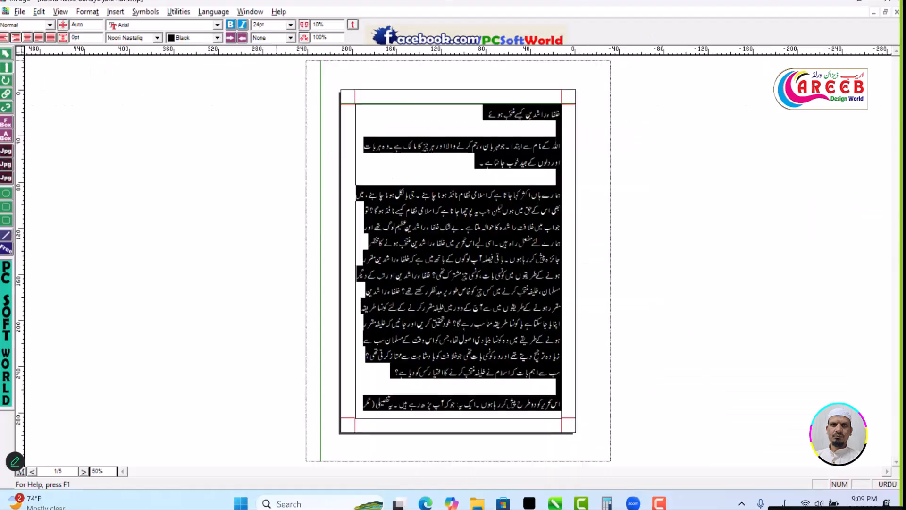
{"action": "left_click", "coordinate": [677, 325]}
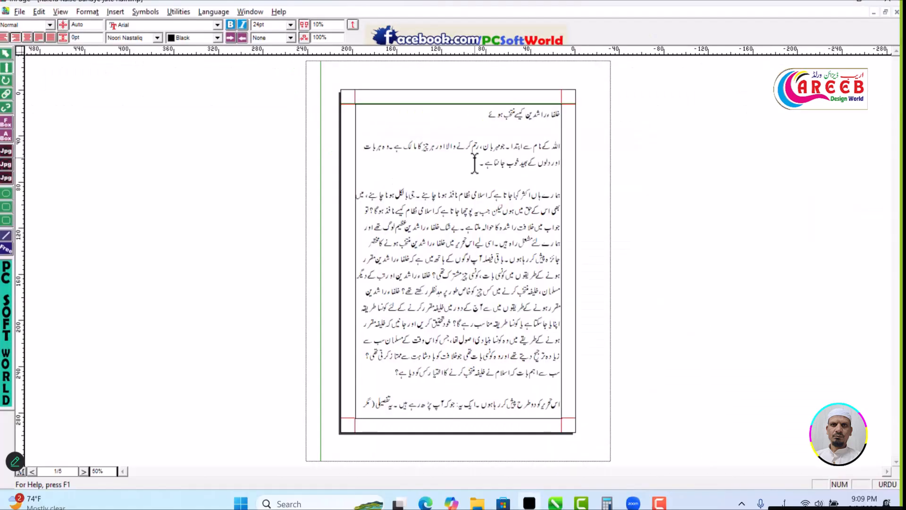
{"action": "key", "text": "ctrl+t"}
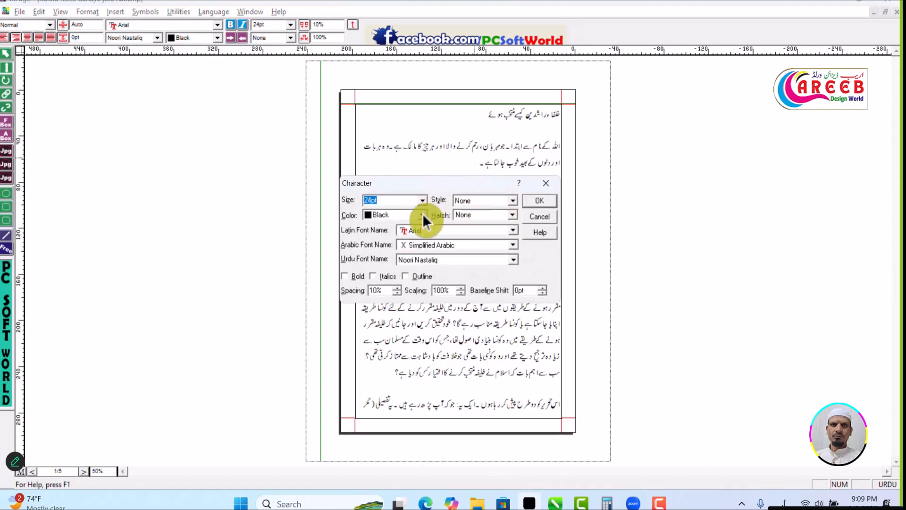
{"action": "left_click", "coordinate": [513, 231]}
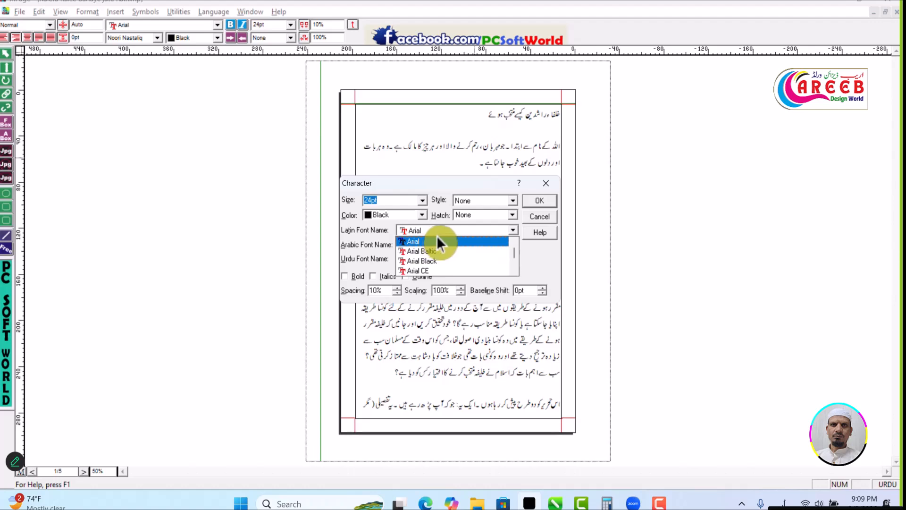
{"action": "left_click", "coordinate": [534, 256]}
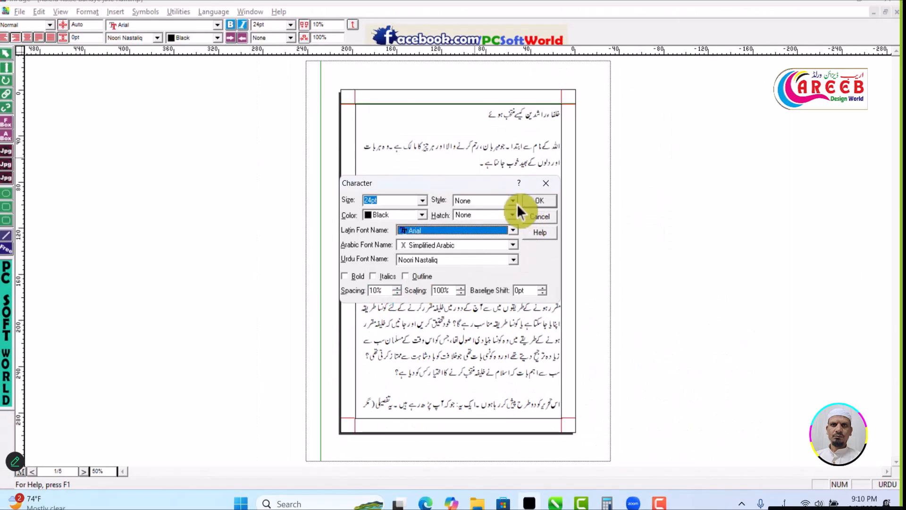
- Look through the character style and hatch pattern choices, and leave the Character settings
{"action": "left_click", "coordinate": [514, 202]}
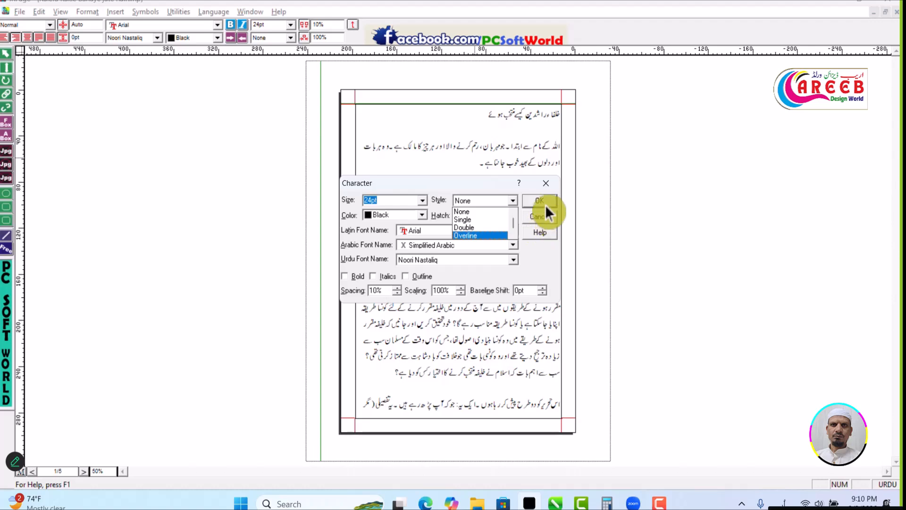
{"action": "left_click", "coordinate": [547, 182]}
{"action": "left_click", "coordinate": [512, 214]}
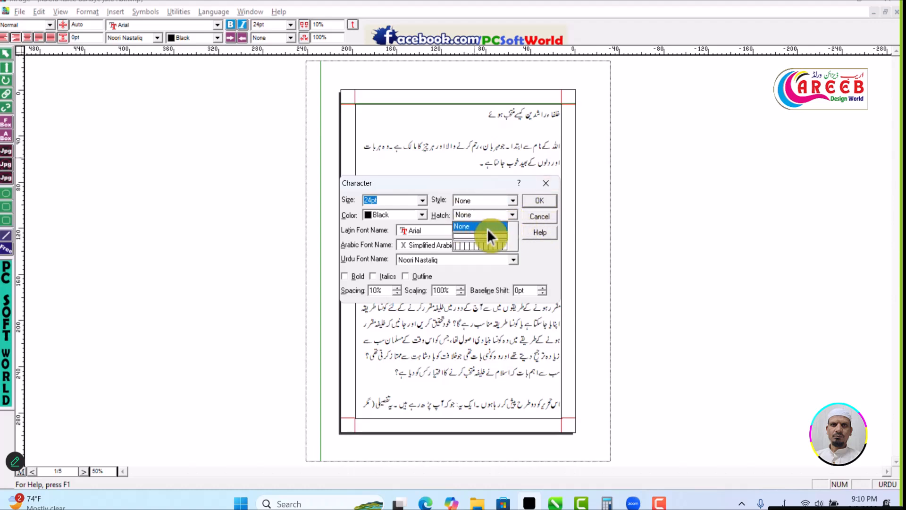
{"action": "scroll", "coordinate": [487, 245], "scroll_direction": "down", "scroll_amount": 1}
{"action": "scroll", "coordinate": [486, 231], "scroll_direction": "down", "scroll_amount": 1}
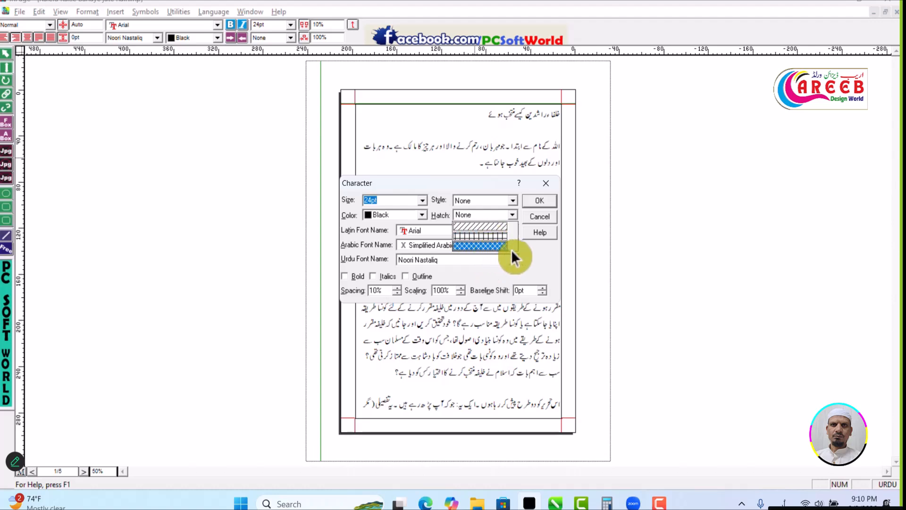
{"action": "left_click", "coordinate": [542, 269]}
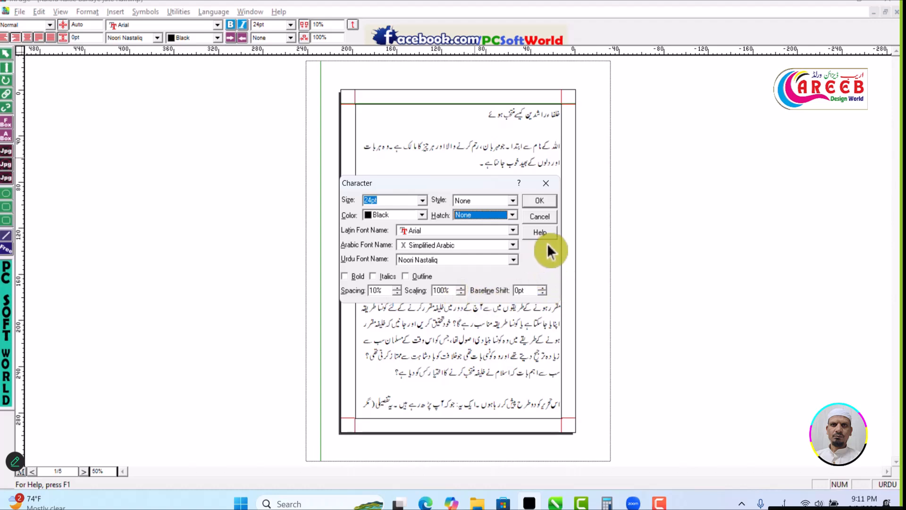
{"action": "left_click", "coordinate": [547, 200]}
- Select all of the document's text
{"action": "left_click", "coordinate": [84, 13]}
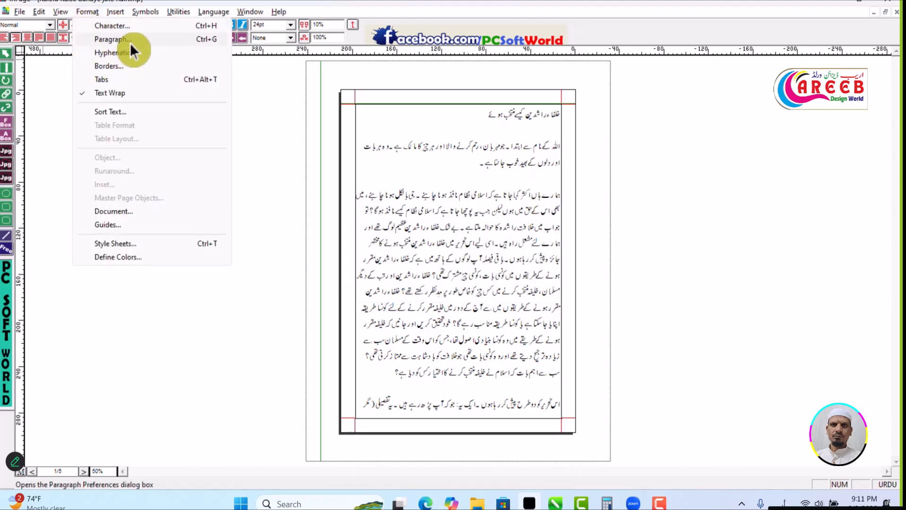
{"action": "left_click", "coordinate": [546, 265]}
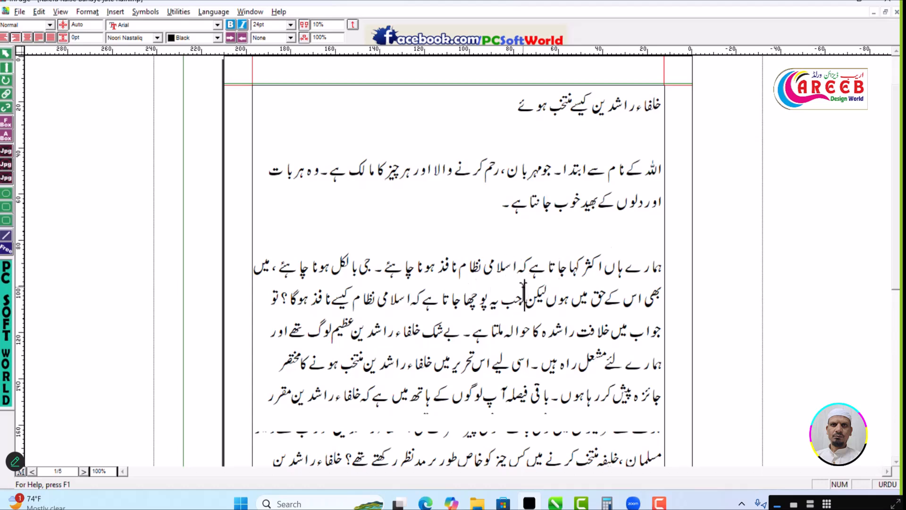
{"action": "key", "text": "ctrl+a"}
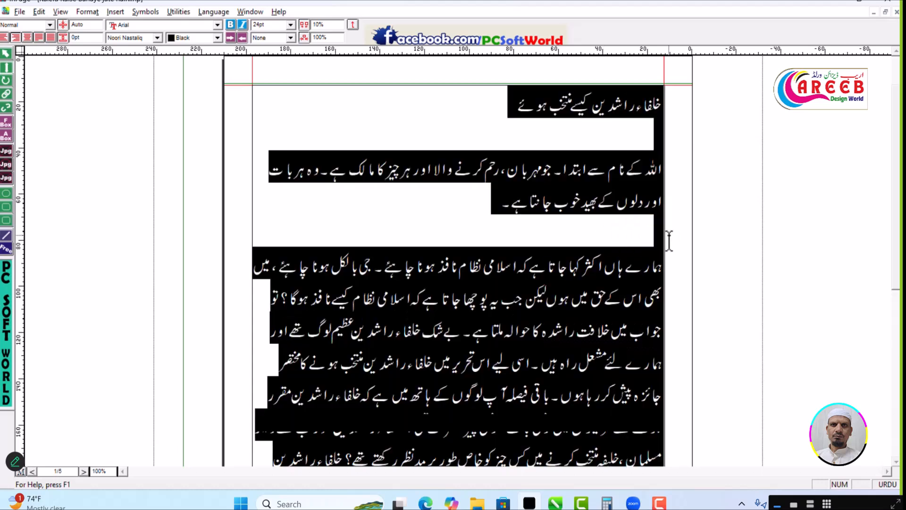
{"action": "left_click", "coordinate": [85, 12]}
{"action": "left_click", "coordinate": [116, 47]}
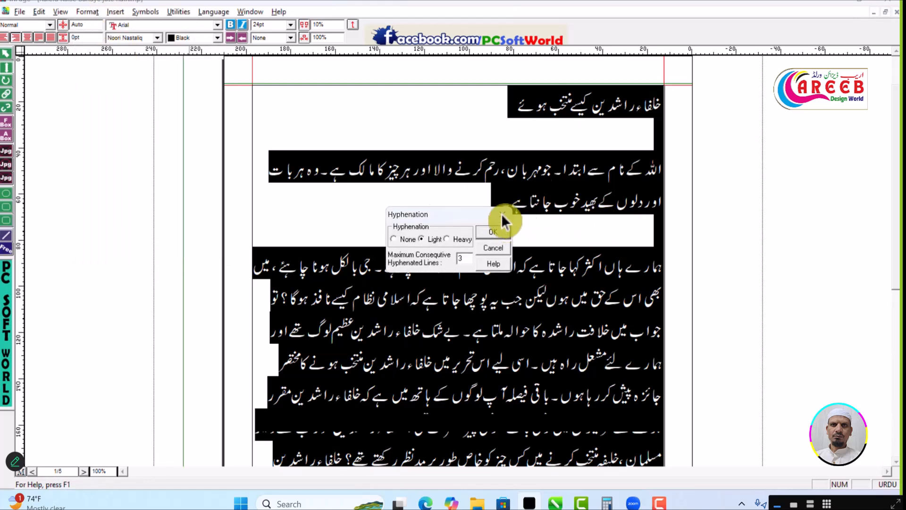
{"action": "left_click", "coordinate": [505, 217]}
- Set the paragraph alignment of the selected text to Left
{"action": "left_click", "coordinate": [91, 13]}
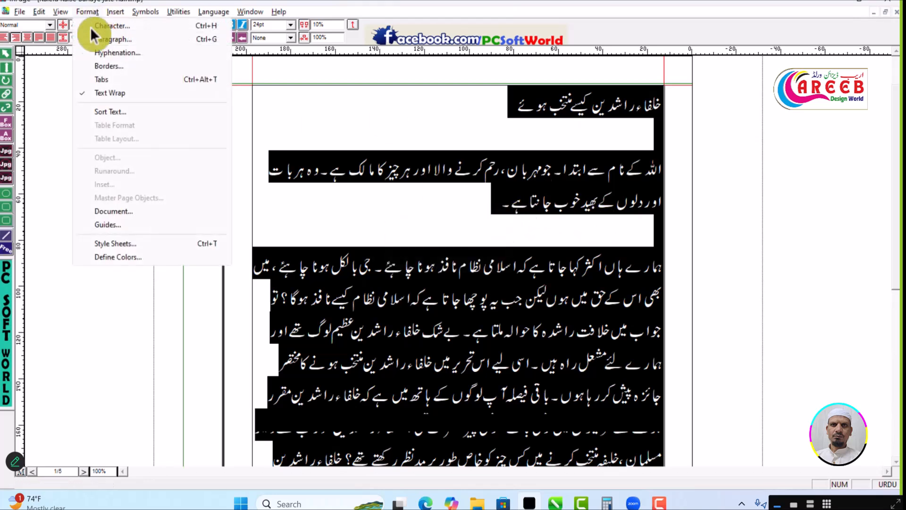
{"action": "left_click", "coordinate": [135, 44]}
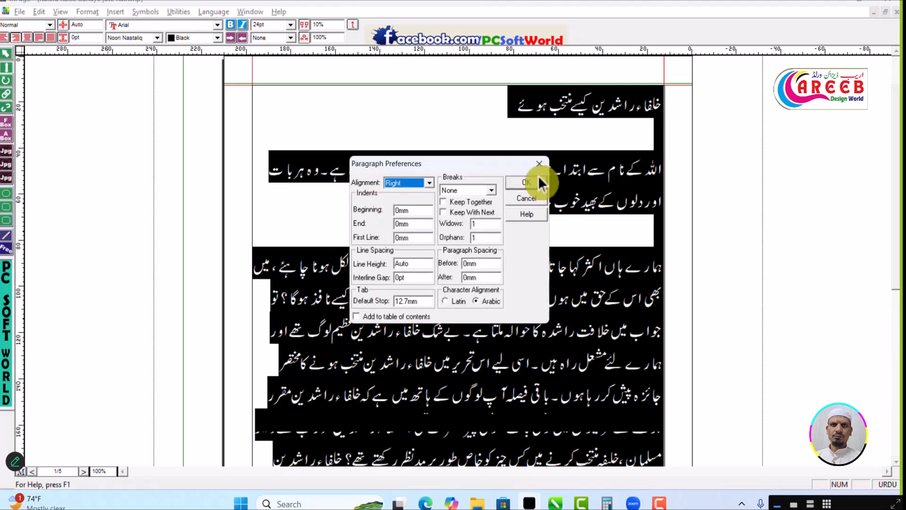
{"action": "left_click", "coordinate": [431, 184]}
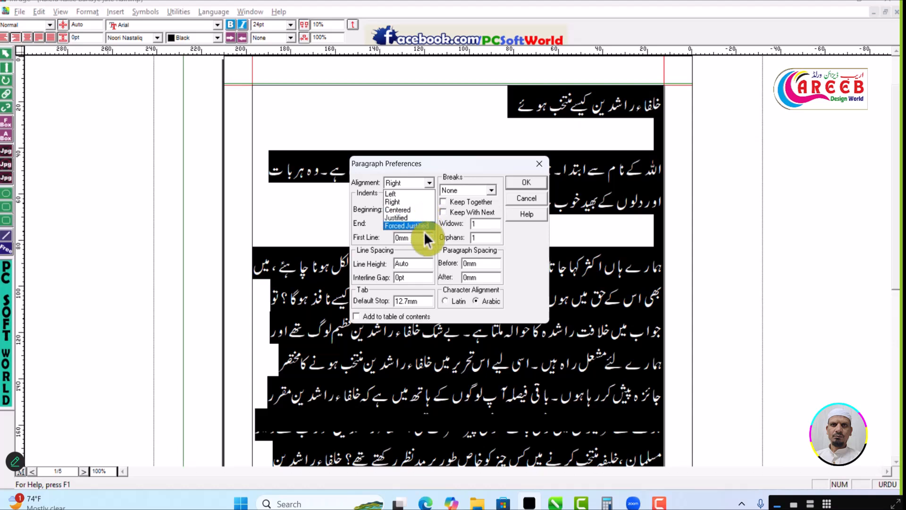
{"action": "left_click", "coordinate": [420, 196]}
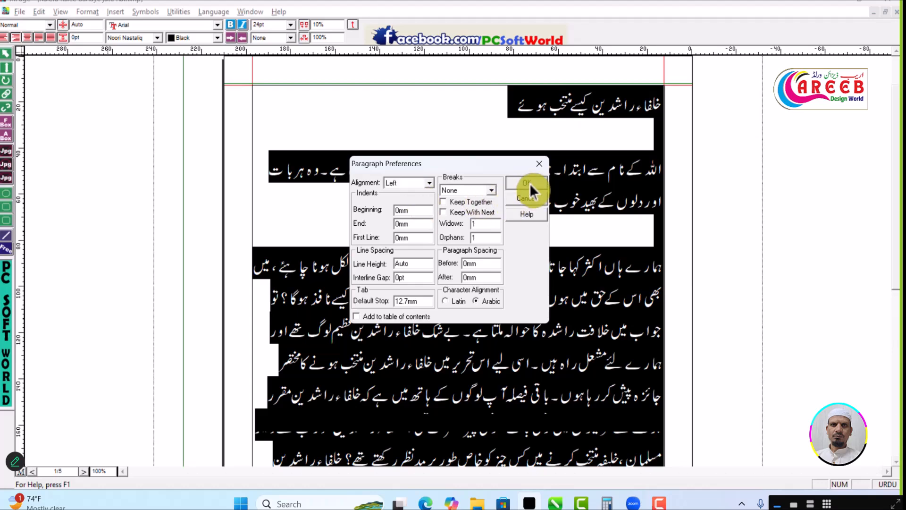
{"action": "left_click", "coordinate": [528, 184]}
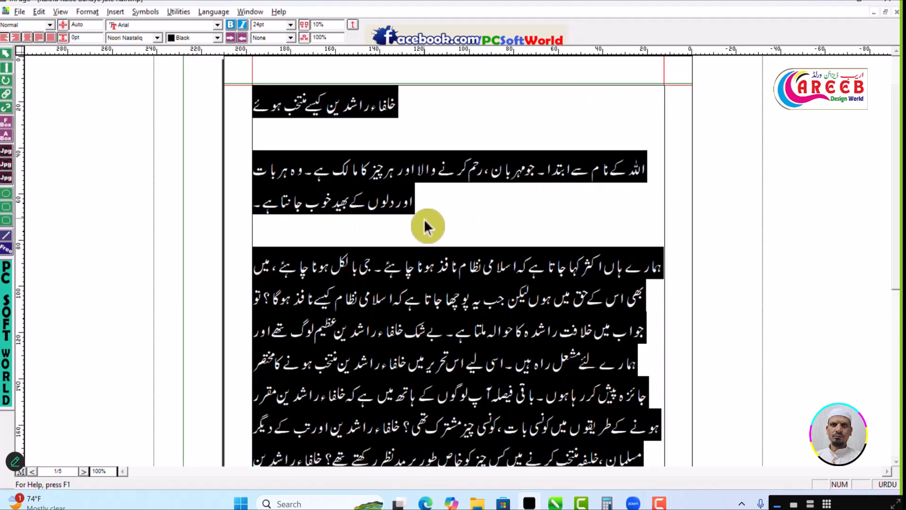
- Set the paragraph alignment of the whole selected text to Centered and check it on the page
{"action": "key", "text": "F10"}
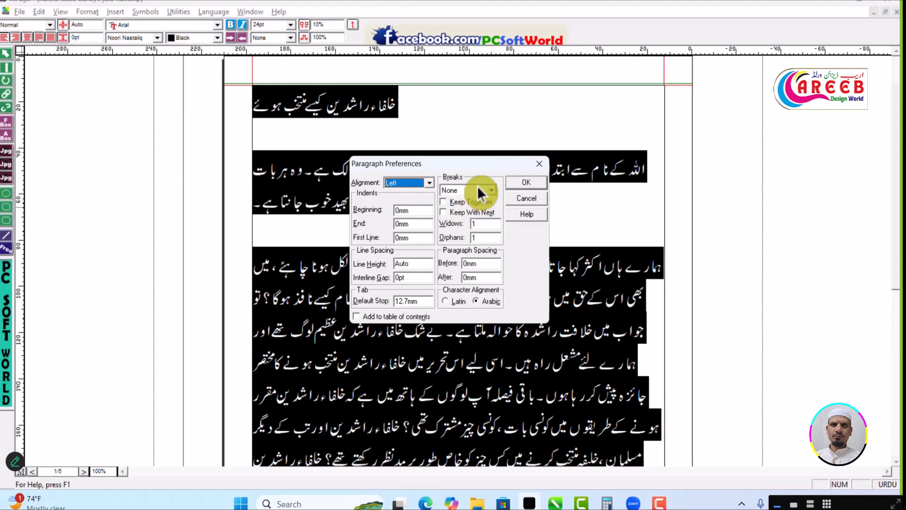
{"action": "left_click", "coordinate": [430, 183]}
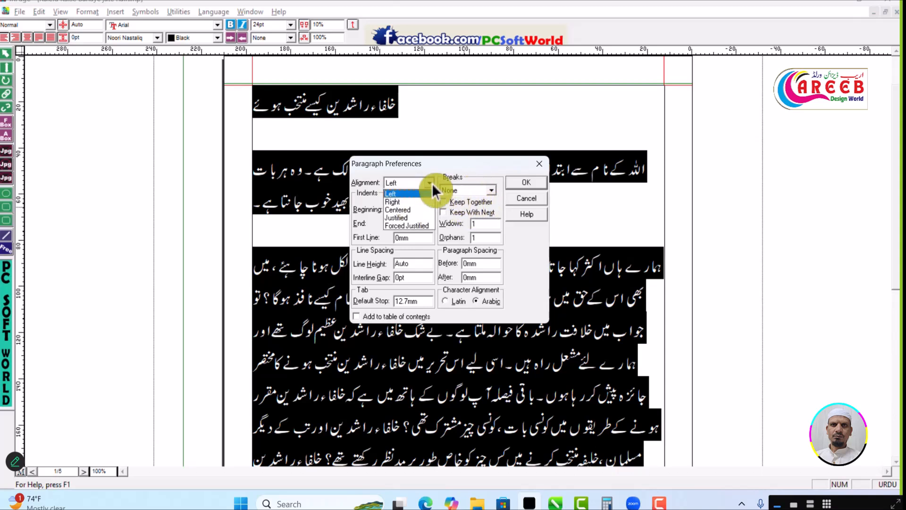
{"action": "left_click", "coordinate": [418, 210]}
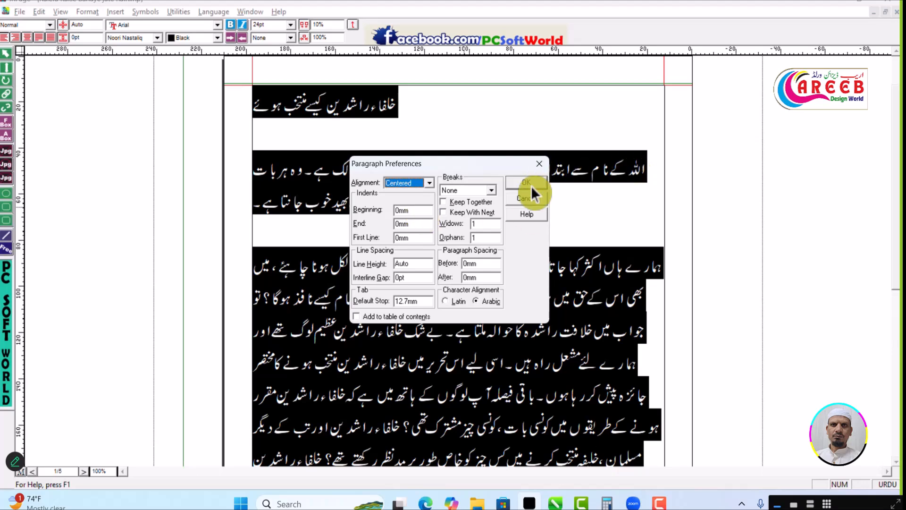
{"action": "left_click", "coordinate": [527, 183]}
{"action": "scroll", "coordinate": [457, 176], "scroll_direction": "down", "scroll_amount": 5}
{"action": "scroll", "coordinate": [457, 176], "scroll_direction": "up", "scroll_amount": 6}
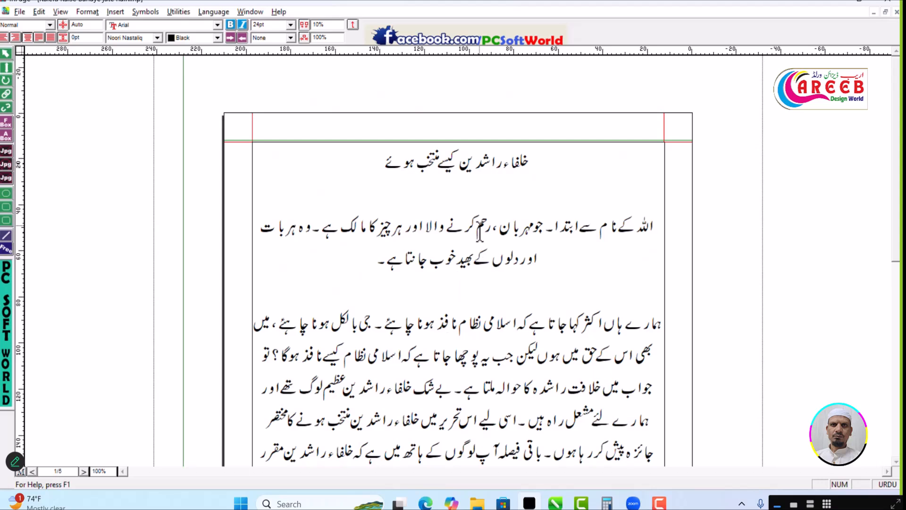
- Set the alignment of the empty paragraph directly below the title to Justified
{"action": "left_click", "coordinate": [464, 191]}
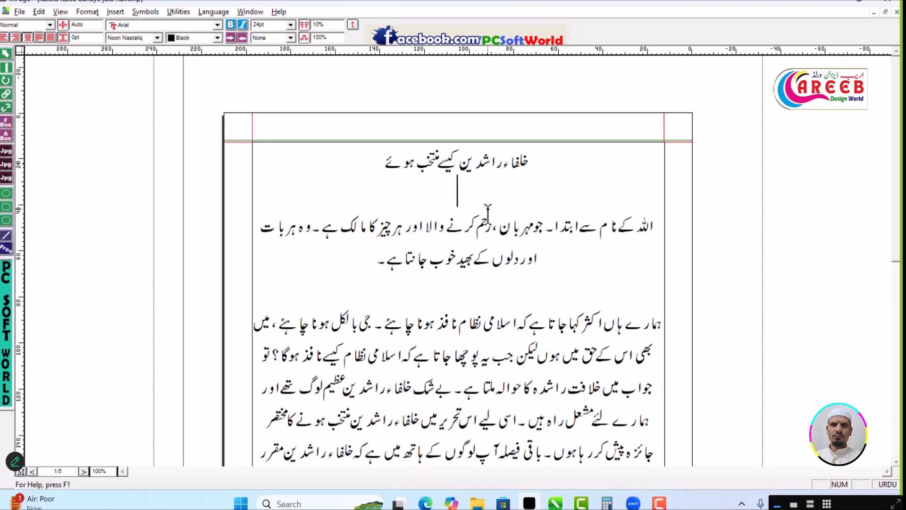
{"action": "key", "text": "F11"}
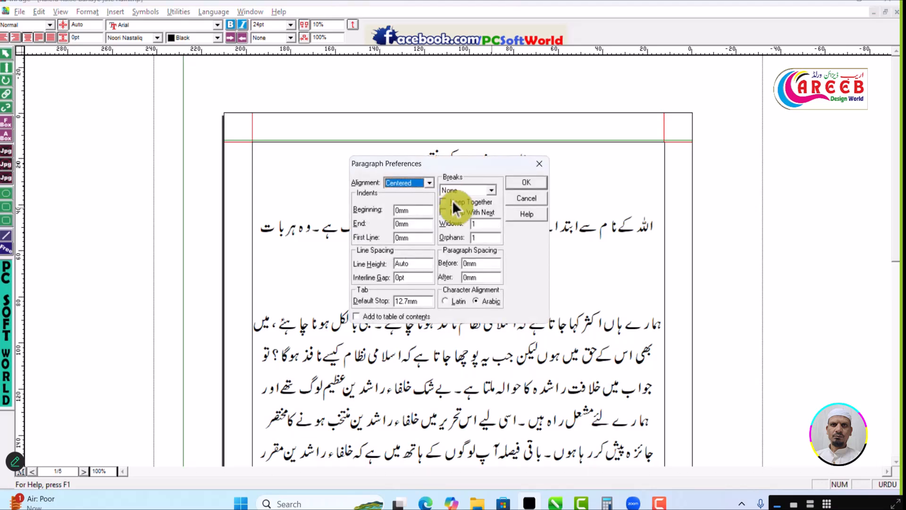
{"action": "left_click", "coordinate": [430, 184]}
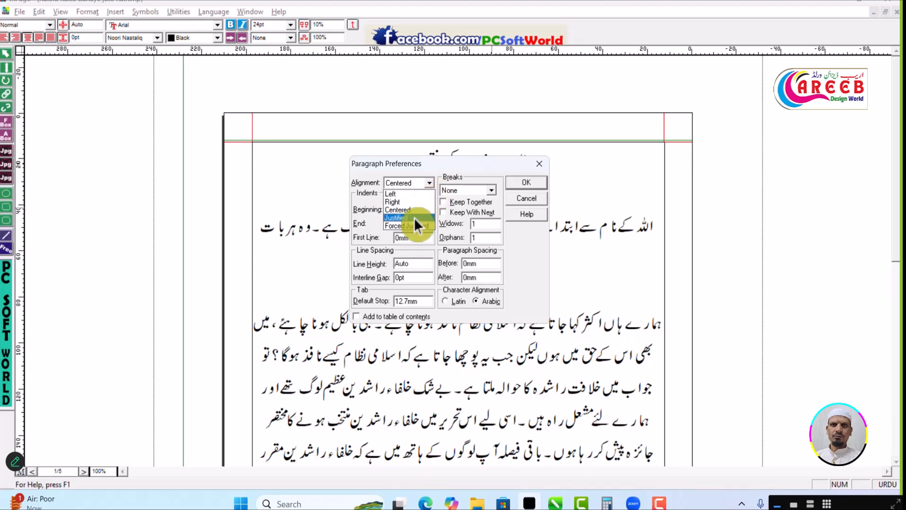
{"action": "left_click", "coordinate": [414, 217]}
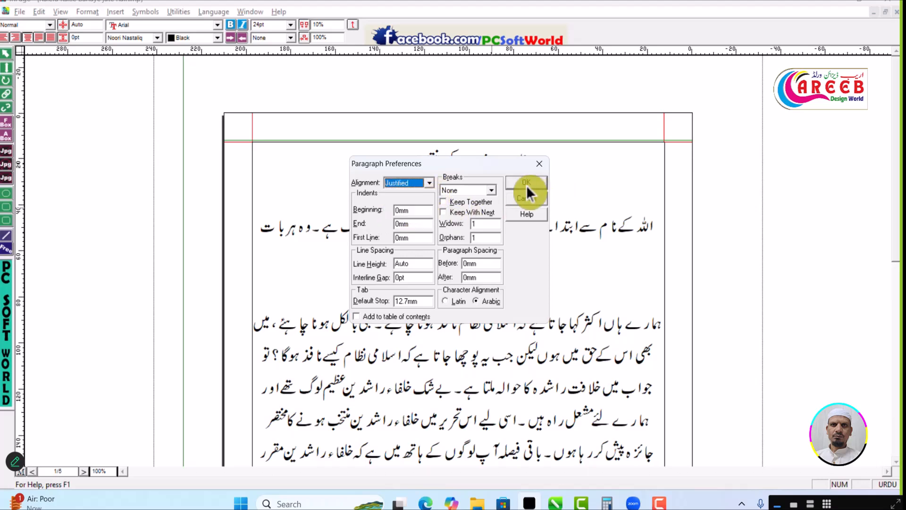
{"action": "left_click", "coordinate": [526, 184]}
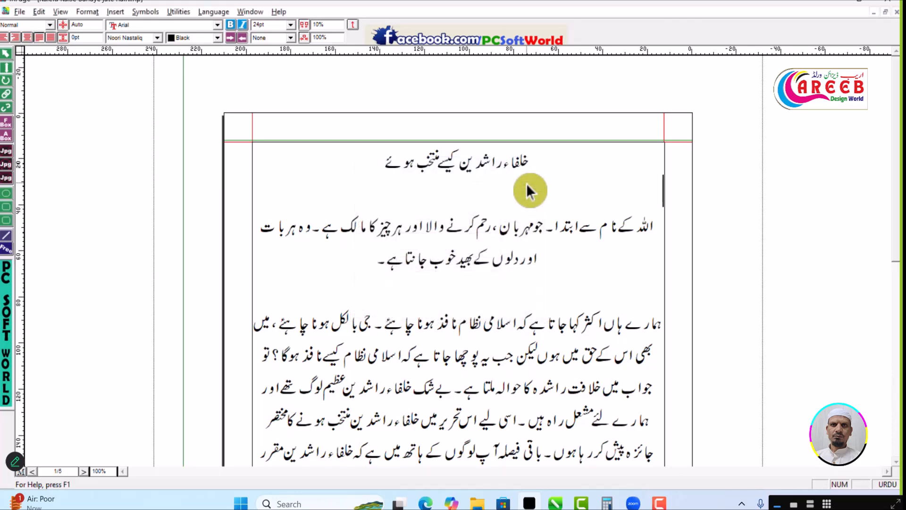
- Set the paragraph alignment of the document's whole text to Justified and clear the selection
{"action": "key", "text": "ctrl+a"}
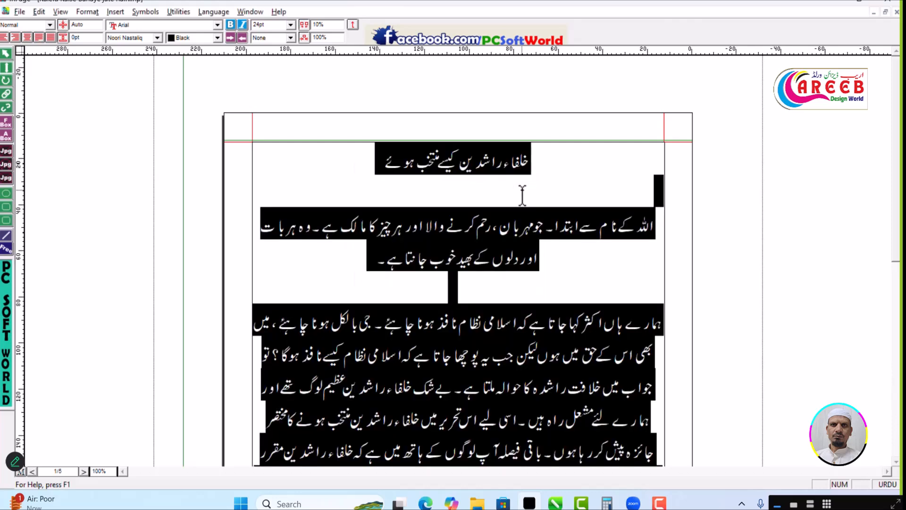
{"action": "key", "text": "F3"}
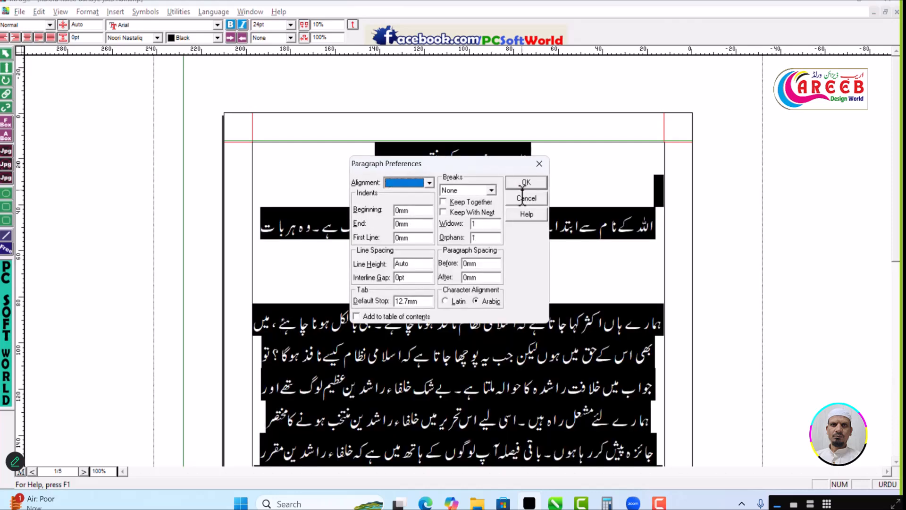
{"action": "left_click", "coordinate": [428, 183]}
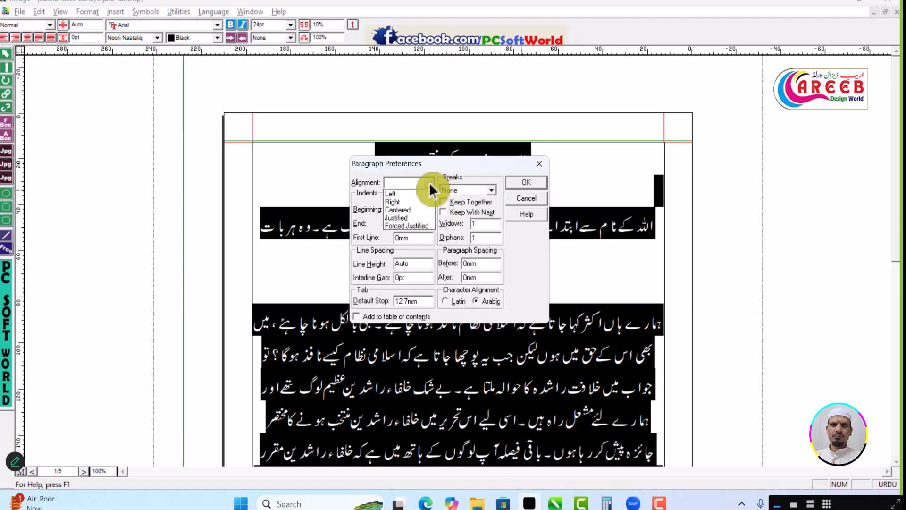
{"action": "left_click", "coordinate": [414, 215]}
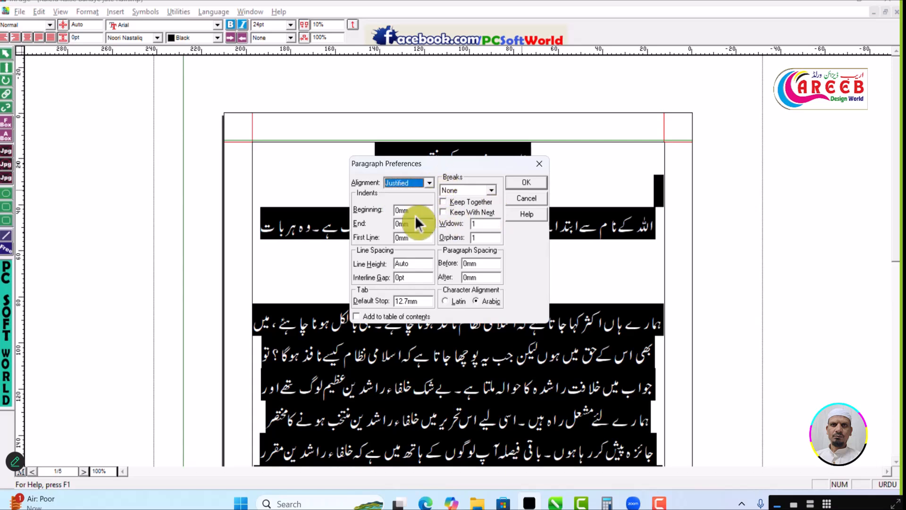
{"action": "left_click", "coordinate": [534, 182]}
{"action": "scroll", "coordinate": [539, 299], "scroll_direction": "down", "scroll_amount": 10}
{"action": "scroll", "coordinate": [481, 163], "scroll_direction": "up", "scroll_amount": 8}
{"action": "left_click", "coordinate": [438, 251]}
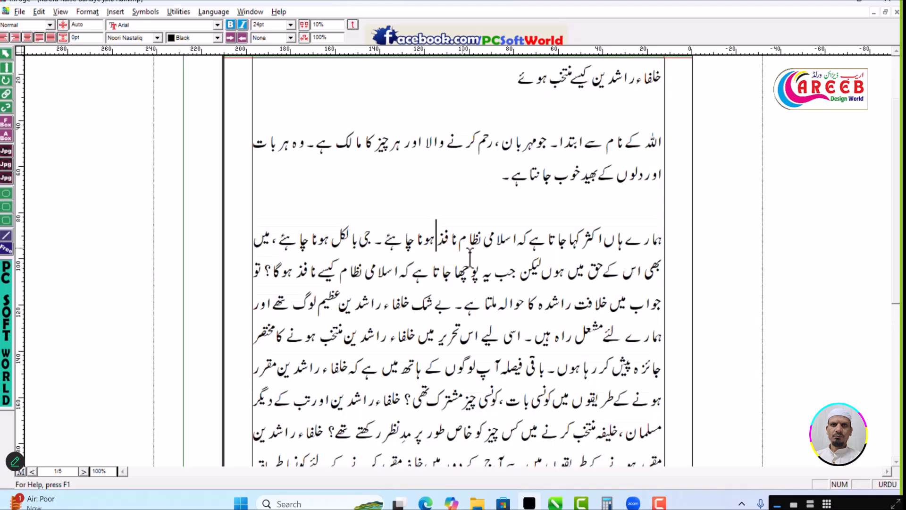
- Examine how the justified lines meet both page margins from the title to the end of the first page
{"action": "scroll", "coordinate": [486, 302], "scroll_direction": "down", "scroll_amount": 4}
{"action": "scroll", "coordinate": [482, 257], "scroll_direction": "down", "scroll_amount": 3}
{"action": "scroll", "coordinate": [477, 188], "scroll_direction": "up", "scroll_amount": 3}
{"action": "scroll", "coordinate": [496, 264], "scroll_direction": "up", "scroll_amount": 7}
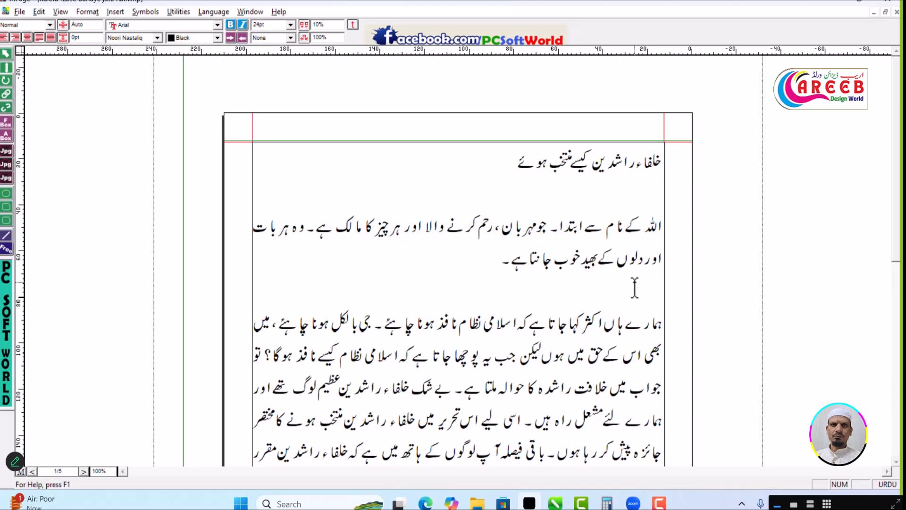
{"action": "scroll", "coordinate": [614, 262], "scroll_direction": "down", "scroll_amount": 5}
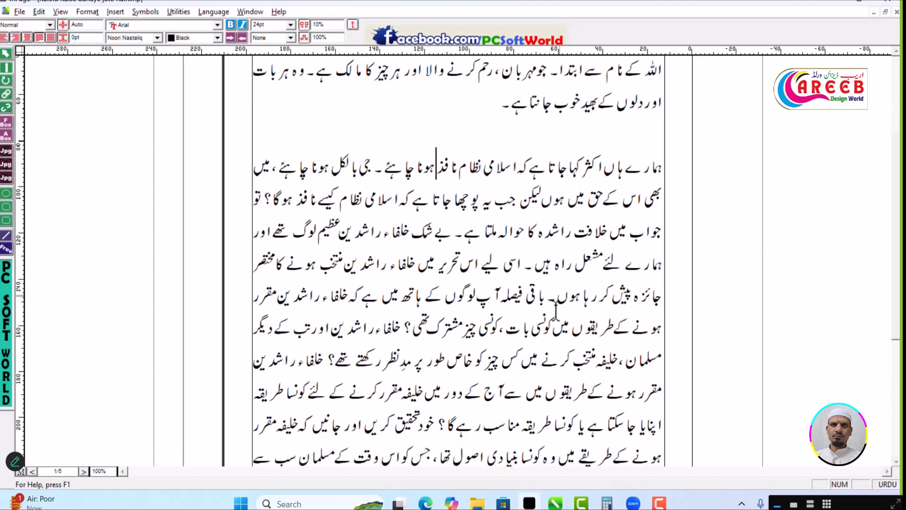
{"action": "scroll", "coordinate": [559, 302], "scroll_direction": "down", "scroll_amount": 7}
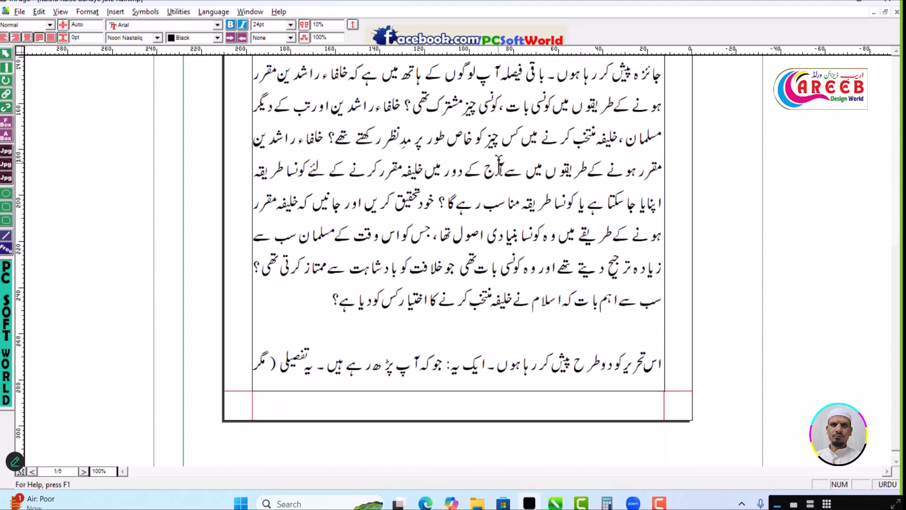
{"action": "scroll", "coordinate": [498, 165], "scroll_direction": "up", "scroll_amount": 7}
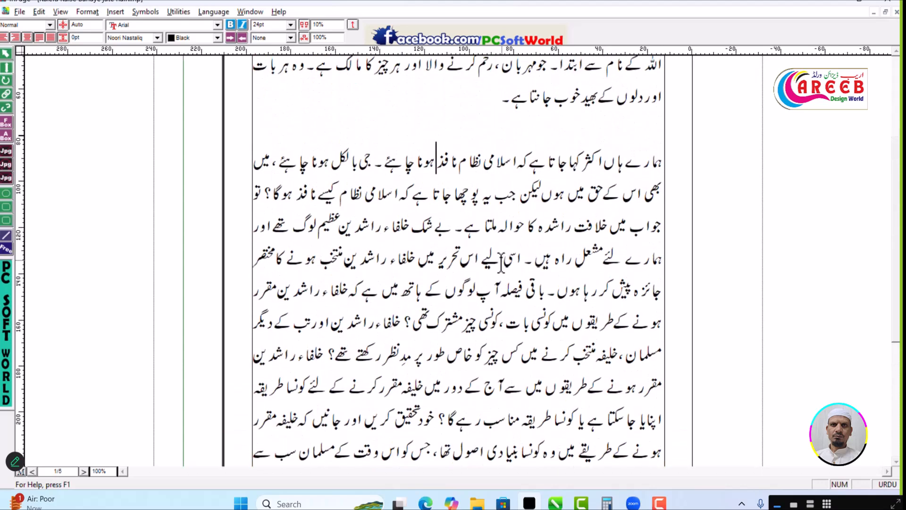
{"action": "scroll", "coordinate": [486, 194], "scroll_direction": "down", "scroll_amount": 3}
{"action": "scroll", "coordinate": [513, 255], "scroll_direction": "down", "scroll_amount": 2}
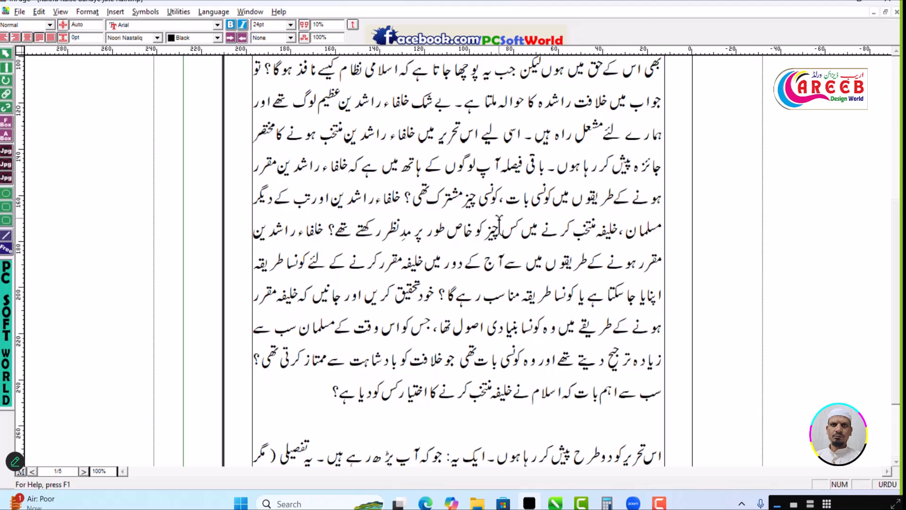
{"action": "scroll", "coordinate": [486, 262], "scroll_direction": "up", "scroll_amount": 1}
{"action": "scroll", "coordinate": [486, 262], "scroll_direction": "up", "scroll_amount": 5}
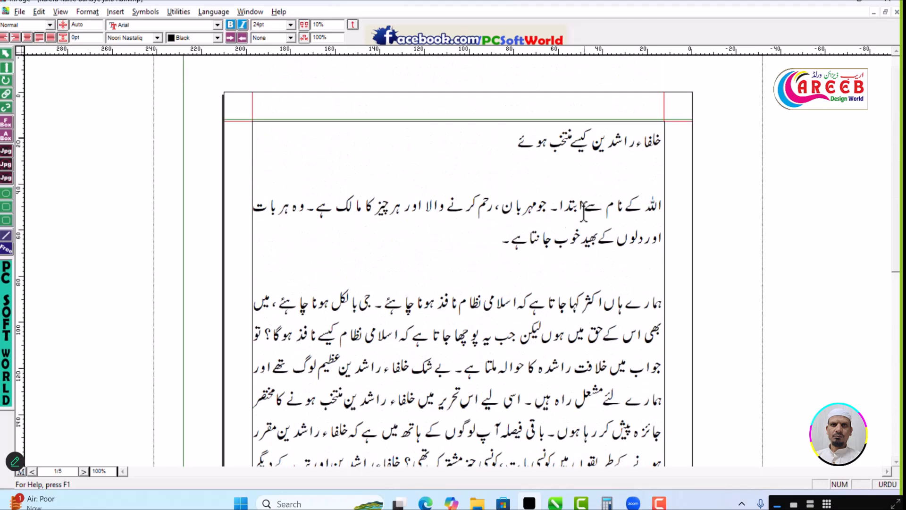
- Center only the title line at the start of the document
{"action": "left_click_drag", "start_coordinate": [502, 242], "coordinate": [710, 198]}
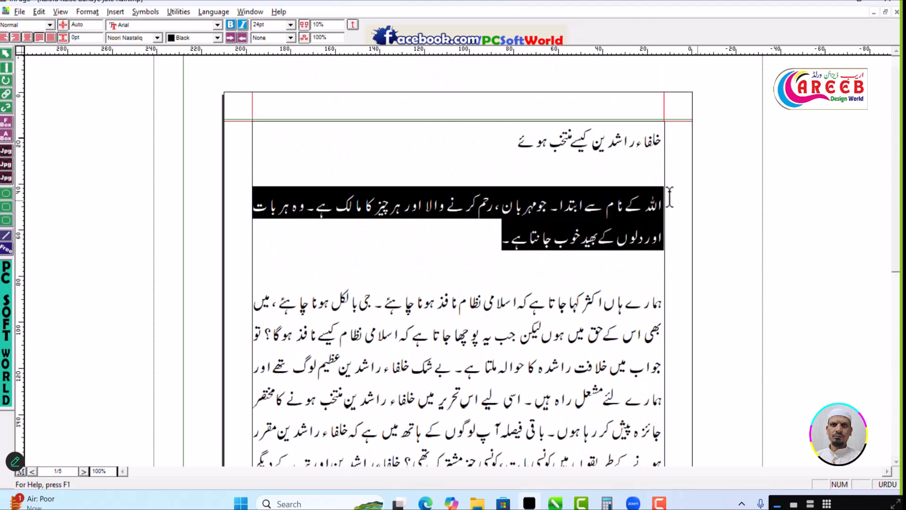
{"action": "left_click", "coordinate": [644, 167]}
{"action": "left_click_drag", "start_coordinate": [510, 147], "coordinate": [707, 141]}
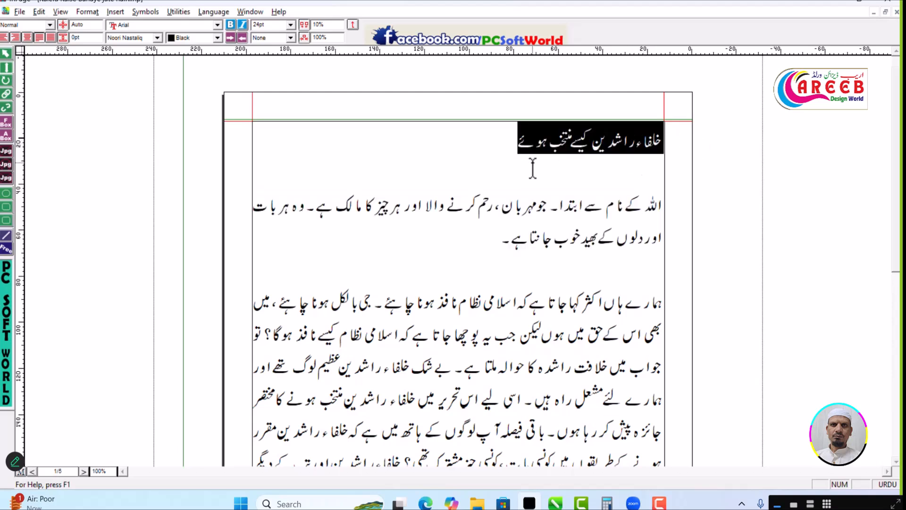
{"action": "key", "text": "ctrl+shift+c"}
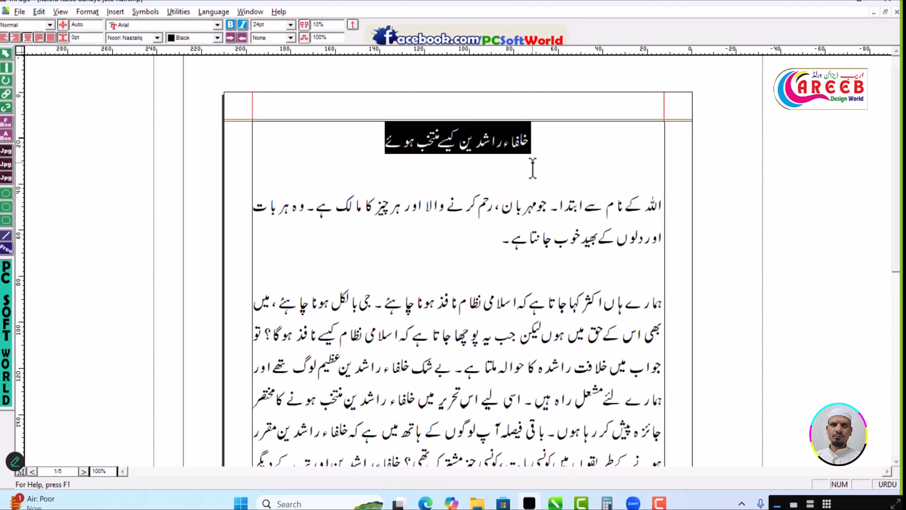
{"action": "left_click", "coordinate": [553, 135]}
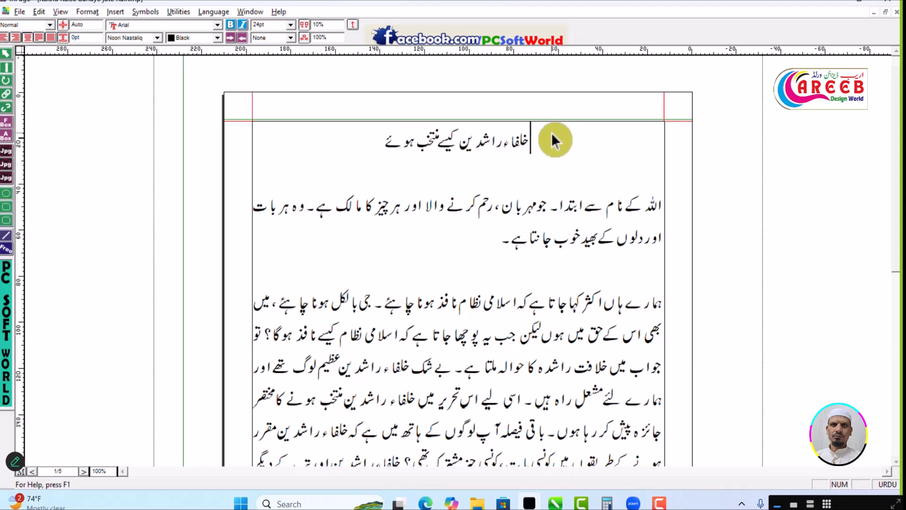
- Remove the empty lines below the title and below the opening paragraph, keeping the title centered
{"action": "key", "text": "Return"}
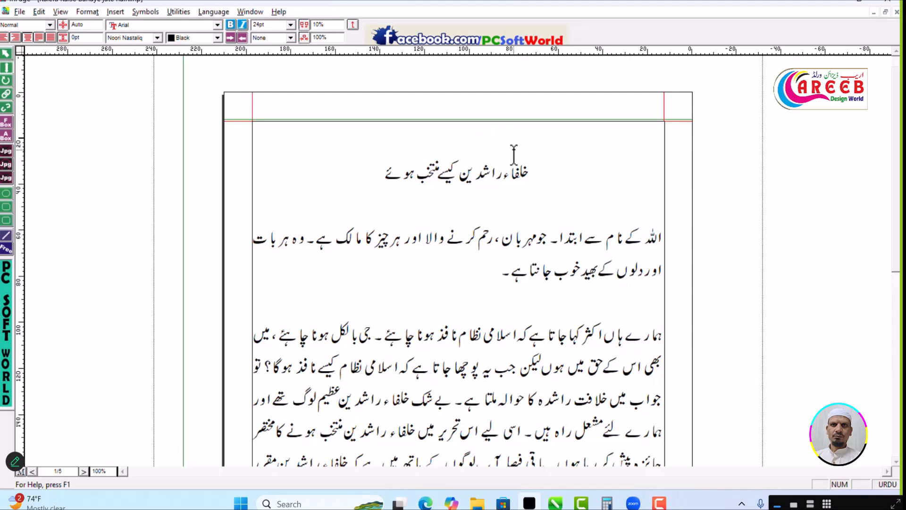
{"action": "key", "text": "BackSpace"}
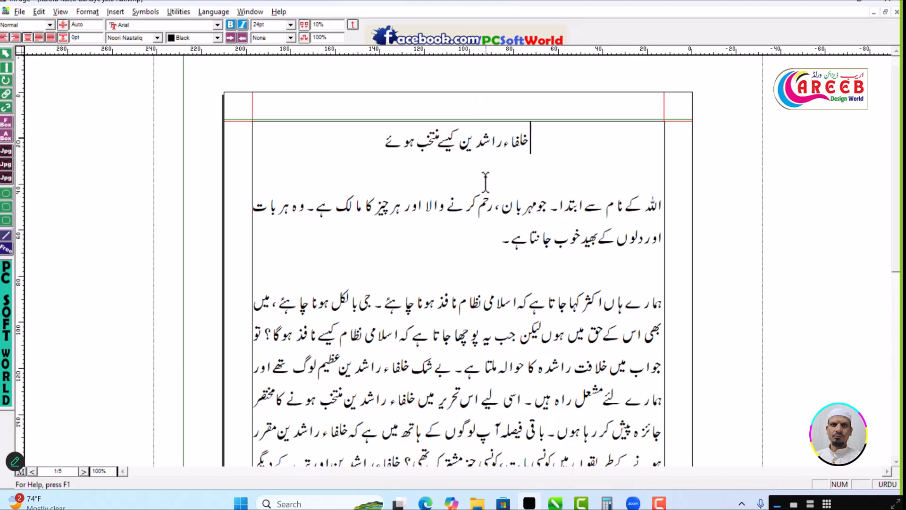
{"action": "key", "text": "BackSpace"}
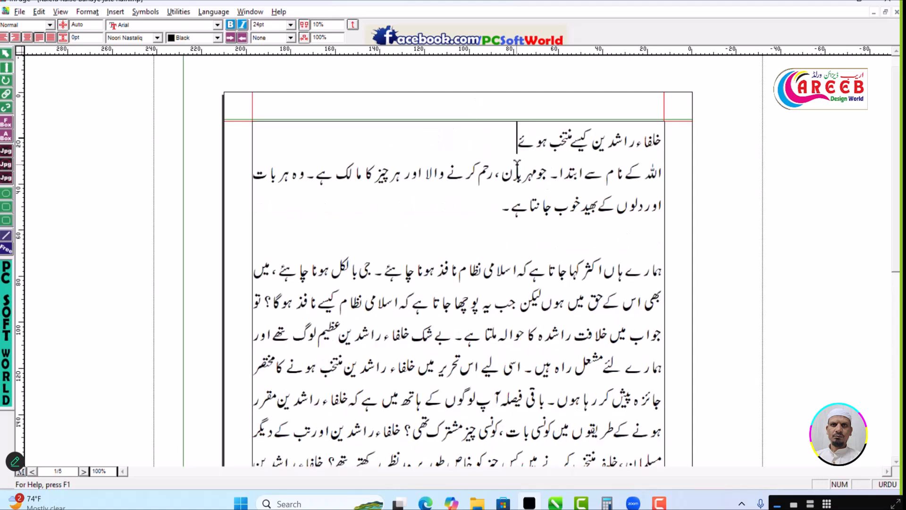
{"action": "key", "text": "ctrl+e"}
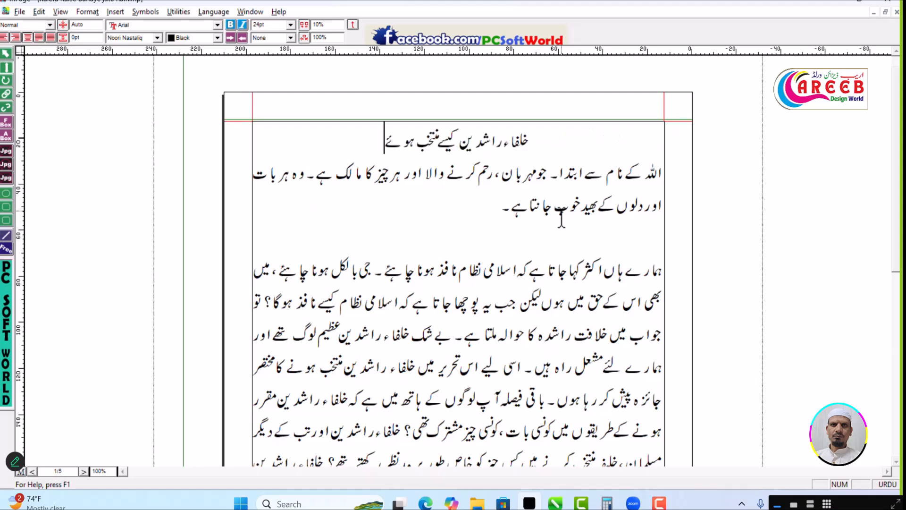
{"action": "left_click", "coordinate": [666, 242]}
{"action": "key", "text": "BackSpace"}
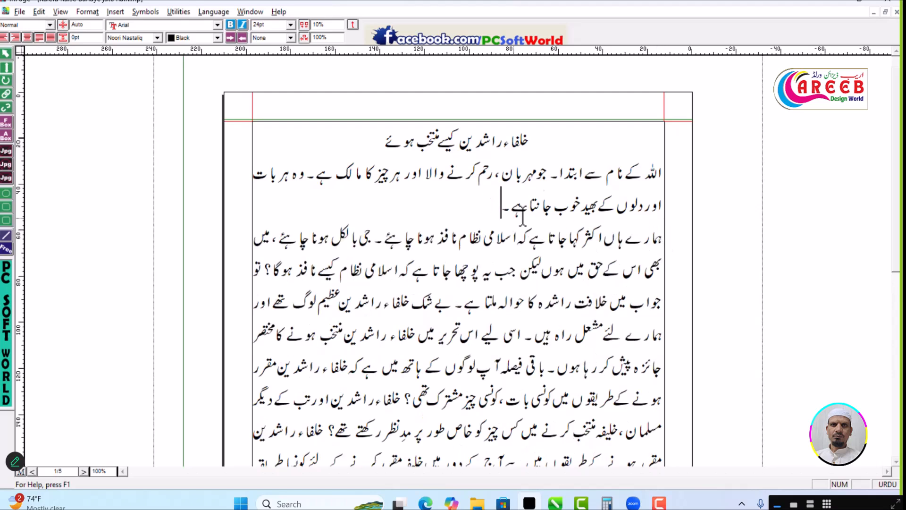
- Insert an empty line after the opening paragraph and another one after the title
{"action": "scroll", "coordinate": [585, 307], "scroll_direction": "up", "scroll_amount": 1}
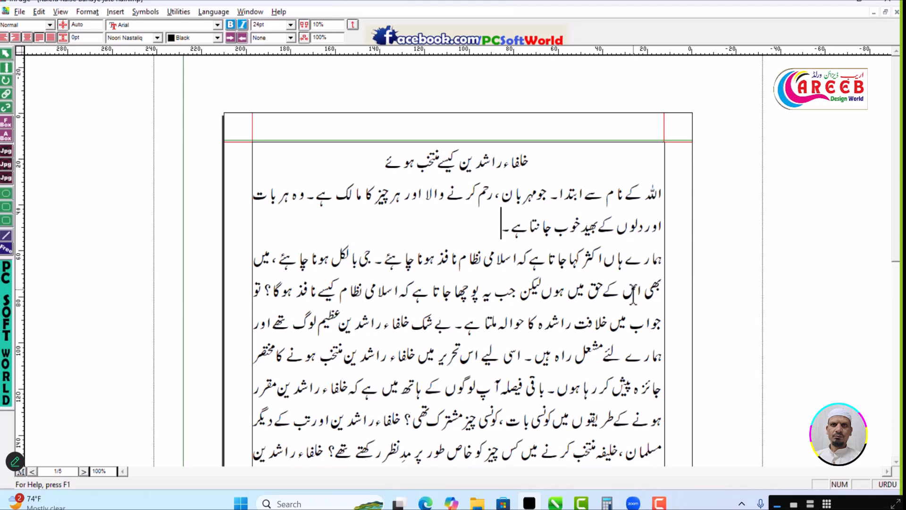
{"action": "key", "text": "Return"}
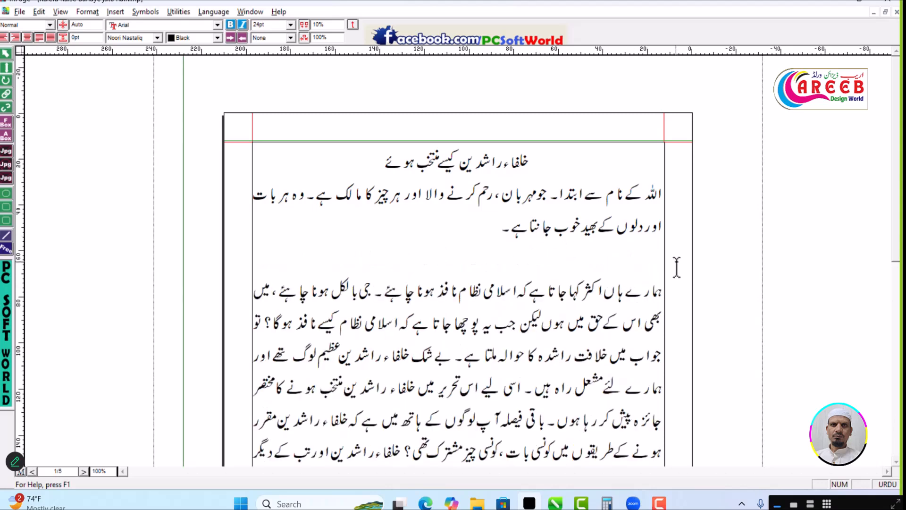
{"action": "left_click", "coordinate": [359, 169]}
{"action": "key", "text": "Return"}
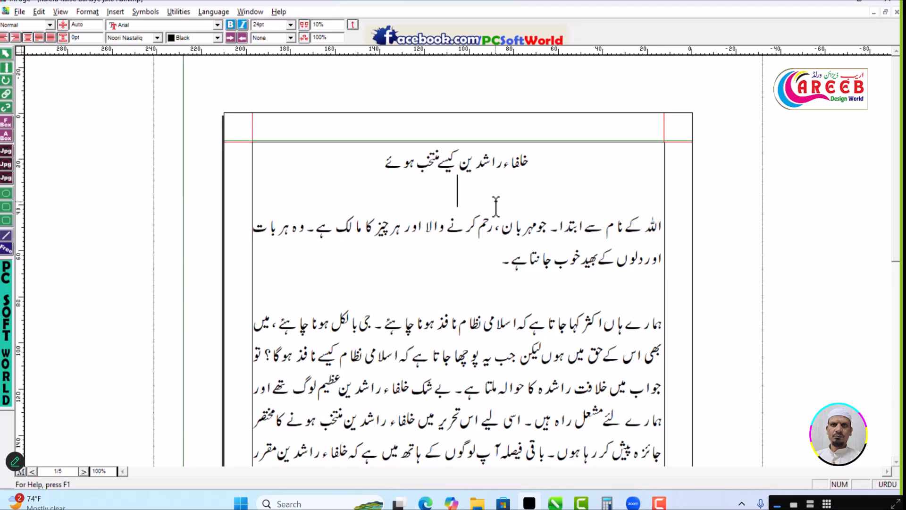
- Delete the empty lines just inserted after the title and after the opening paragraph
{"action": "key", "text": "BackSpace"}
{"action": "left_click", "coordinate": [651, 258]}
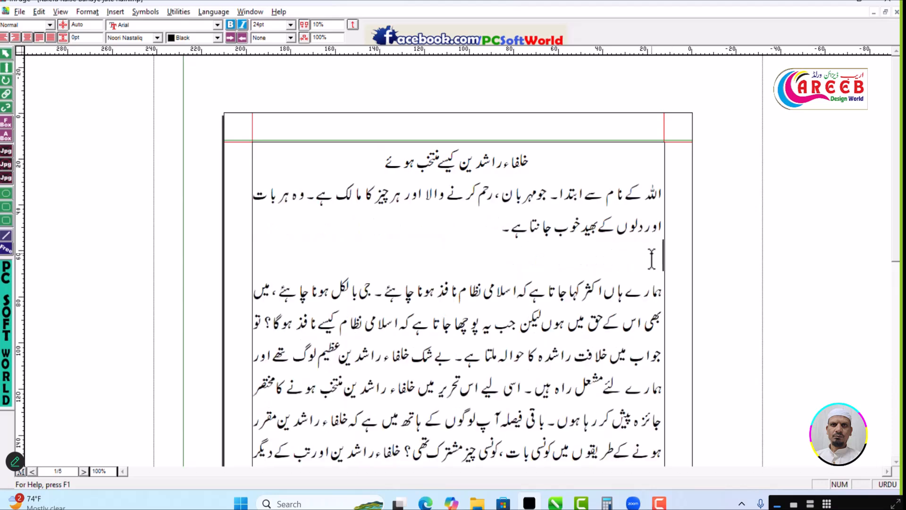
{"action": "key", "text": "BackSpace"}
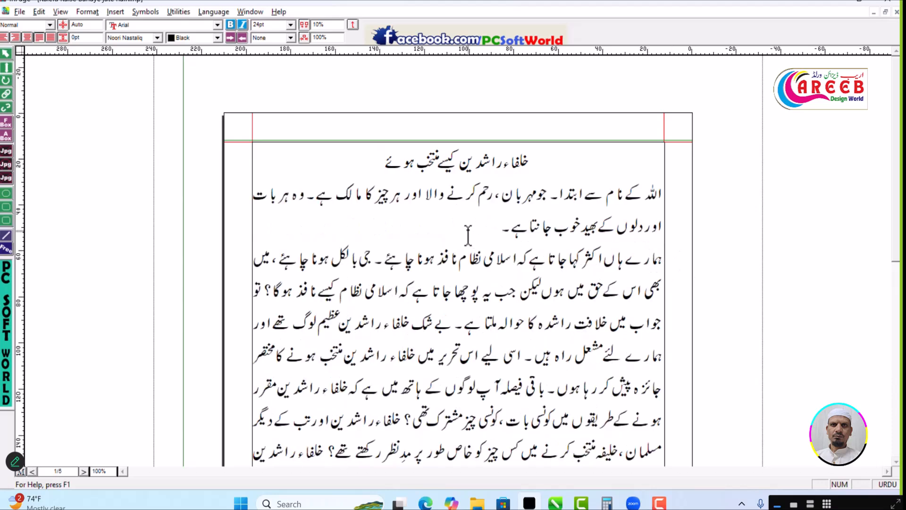
{"action": "left_click_drag", "start_coordinate": [500, 226], "coordinate": [662, 193]}
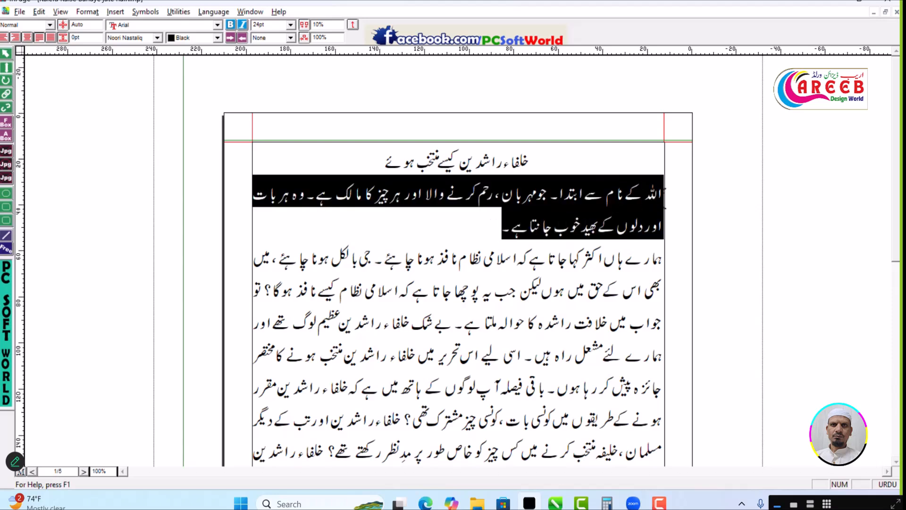
{"action": "left_click_drag", "start_coordinate": [363, 161], "coordinate": [584, 142]}
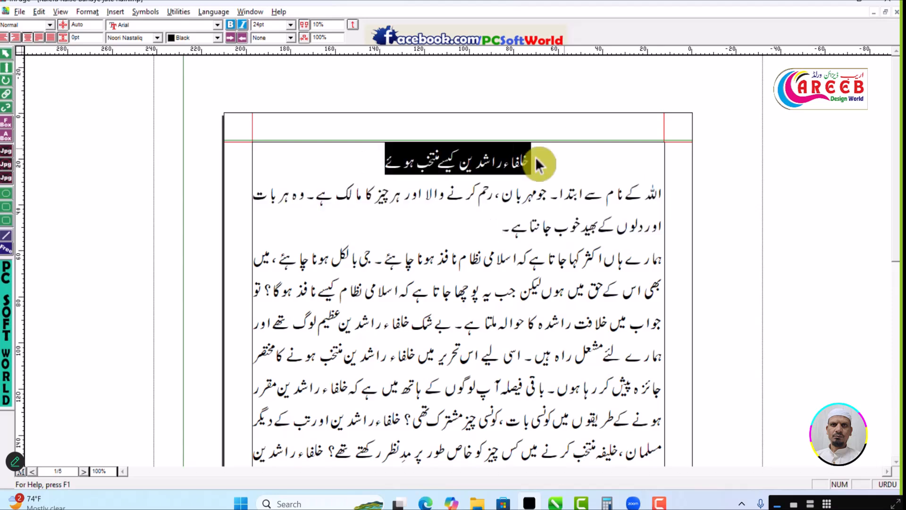
{"action": "left_click", "coordinate": [376, 165]}
{"action": "left_click_drag", "start_coordinate": [376, 165], "coordinate": [580, 166]}
{"action": "left_click", "coordinate": [532, 160]}
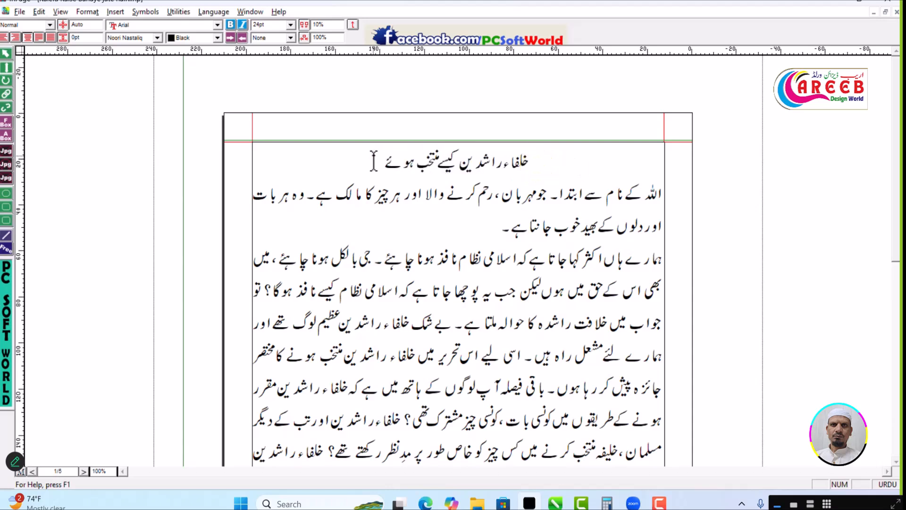
{"action": "left_click_drag", "start_coordinate": [371, 162], "coordinate": [532, 164]}
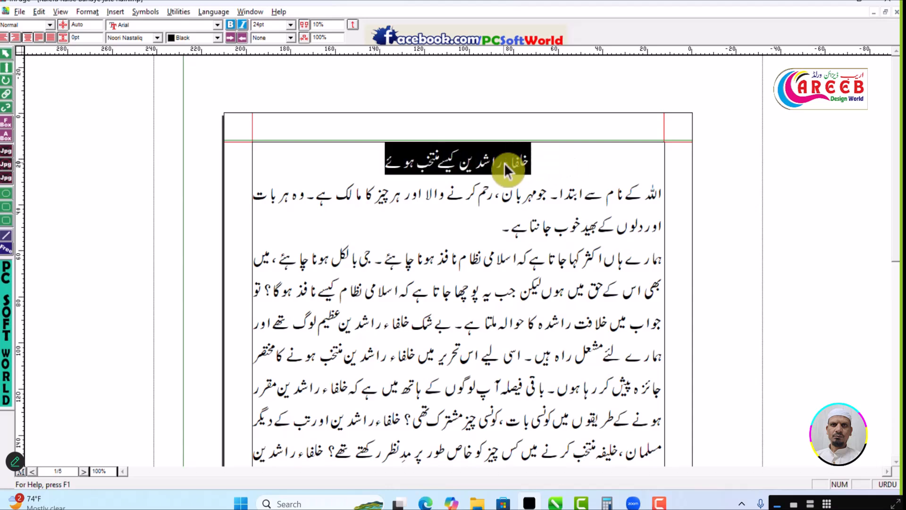
{"action": "left_click", "coordinate": [531, 162]}
{"action": "left_click", "coordinate": [371, 163]}
{"action": "left_click_drag", "start_coordinate": [371, 163], "coordinate": [537, 165]}
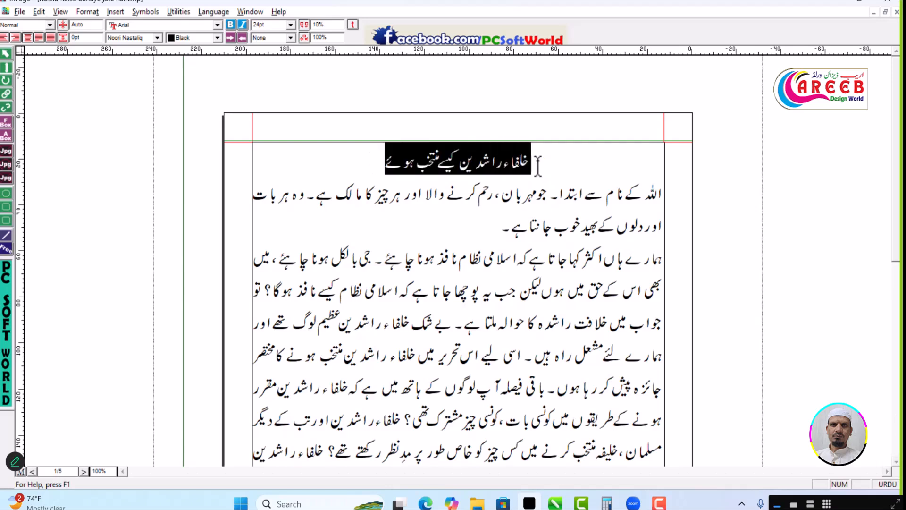
{"action": "left_click", "coordinate": [467, 160]}
- Set the title's alignment to Centered in its paragraph preferences and deselect the title
{"action": "left_click_drag", "start_coordinate": [382, 163], "coordinate": [596, 165]}
{"action": "key", "text": "ctrl+m"}
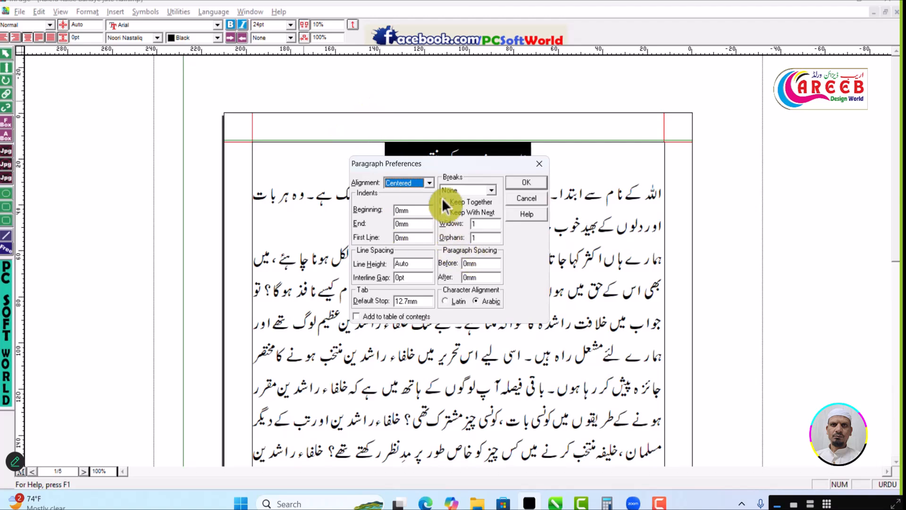
{"action": "left_click", "coordinate": [431, 183]}
{"action": "left_click", "coordinate": [409, 211]}
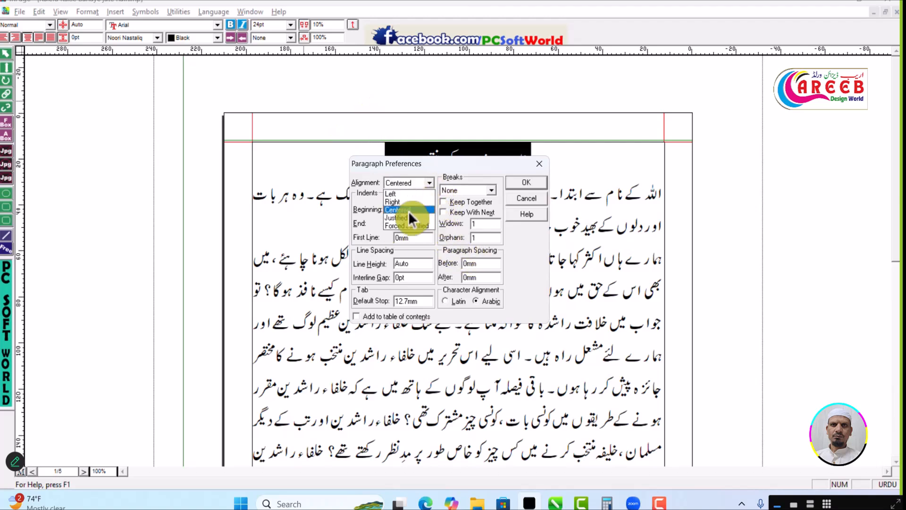
{"action": "left_click", "coordinate": [529, 185]}
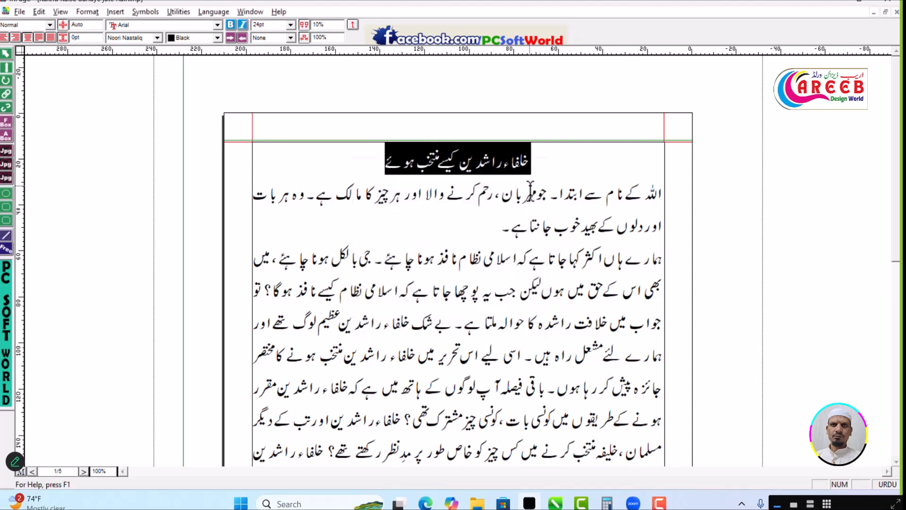
{"action": "left_click", "coordinate": [536, 167]}
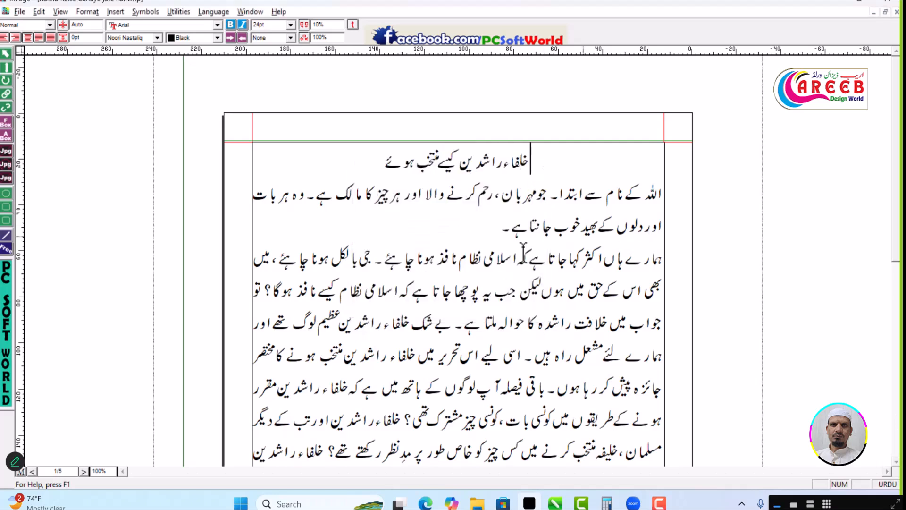
- Set the opening paragraph's alignment to Justified in its paragraph preferences
{"action": "left_click_drag", "start_coordinate": [499, 232], "coordinate": [674, 203]}
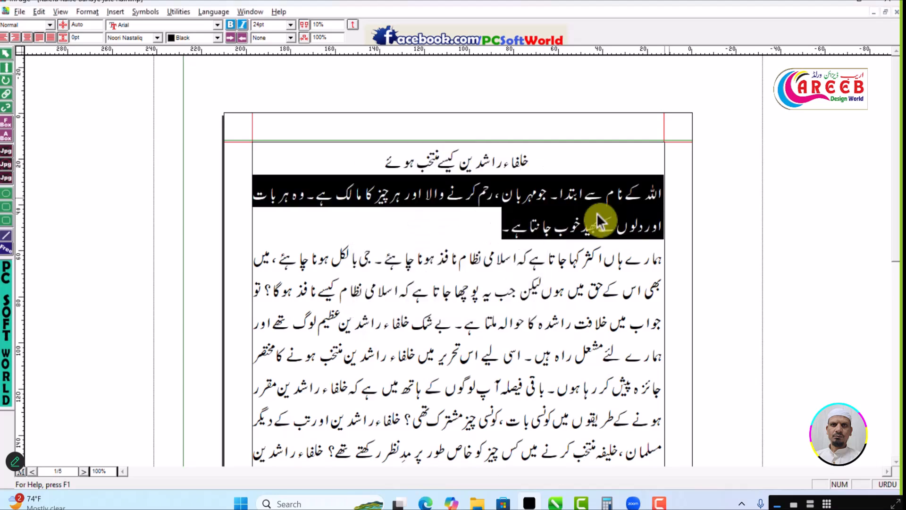
{"action": "key", "text": "F9"}
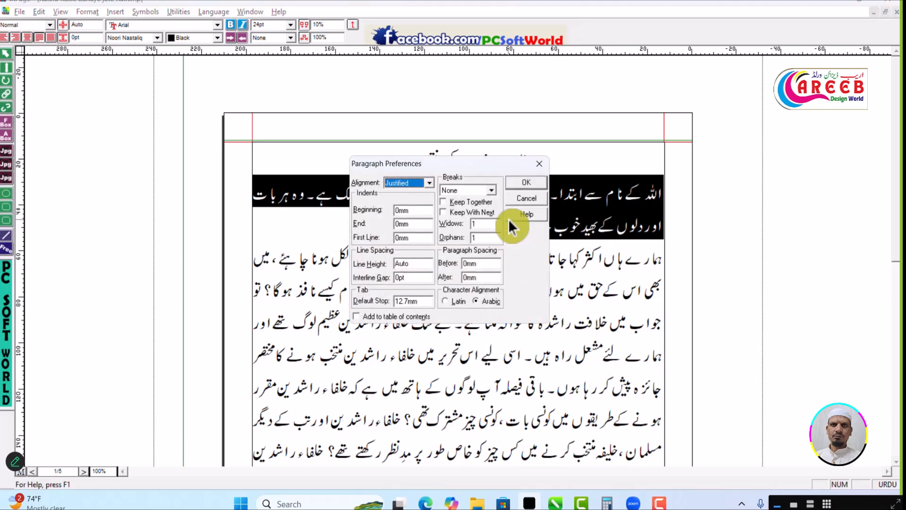
{"action": "left_click", "coordinate": [429, 183]}
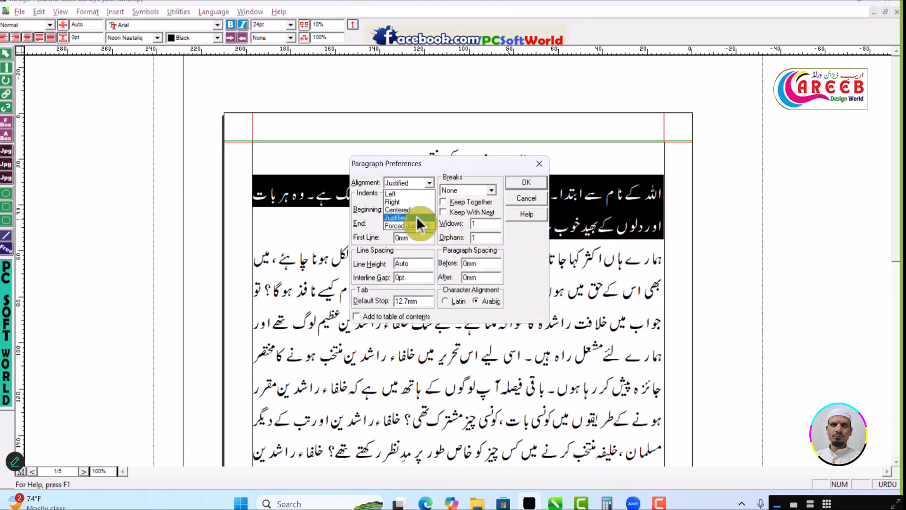
{"action": "left_click", "coordinate": [416, 216]}
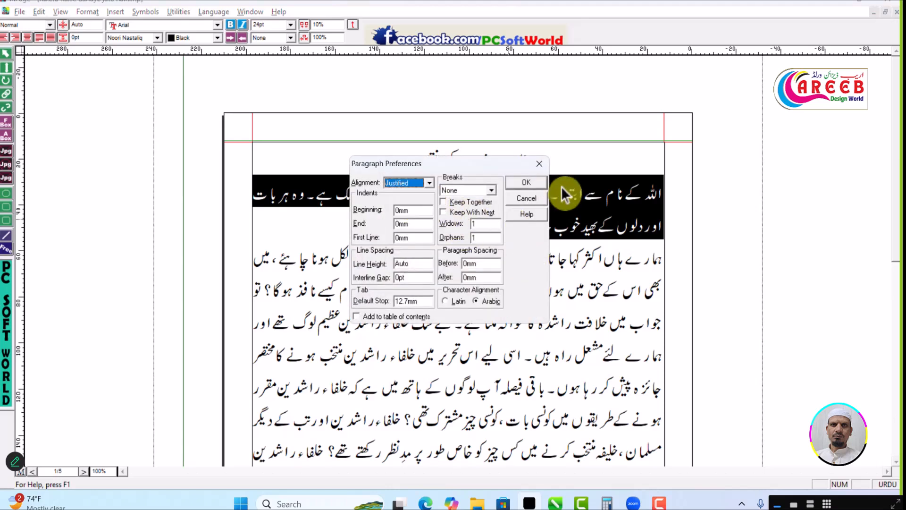
{"action": "left_click", "coordinate": [525, 183]}
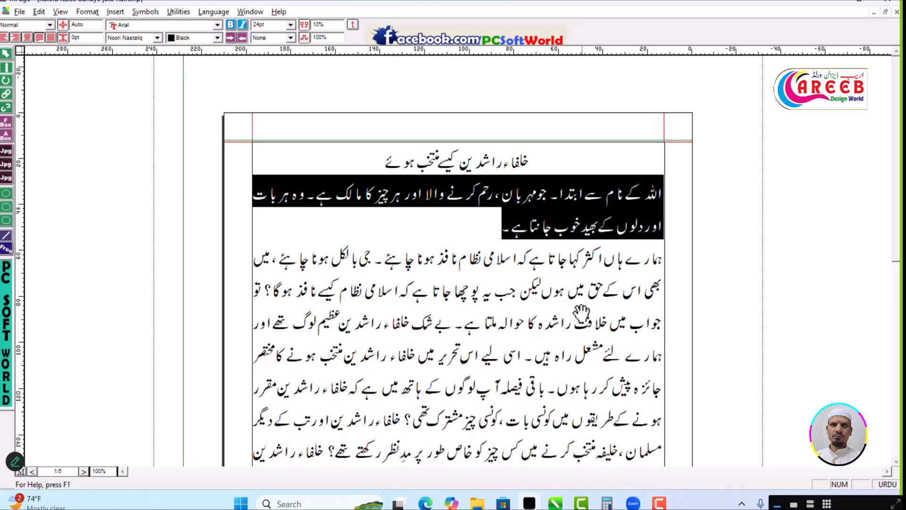
- Insert an empty line after the opening paragraph, then delete that line again
{"action": "scroll", "coordinate": [581, 330], "scroll_direction": "down", "scroll_amount": 2}
{"action": "scroll", "coordinate": [545, 302], "scroll_direction": "down", "scroll_amount": 6}
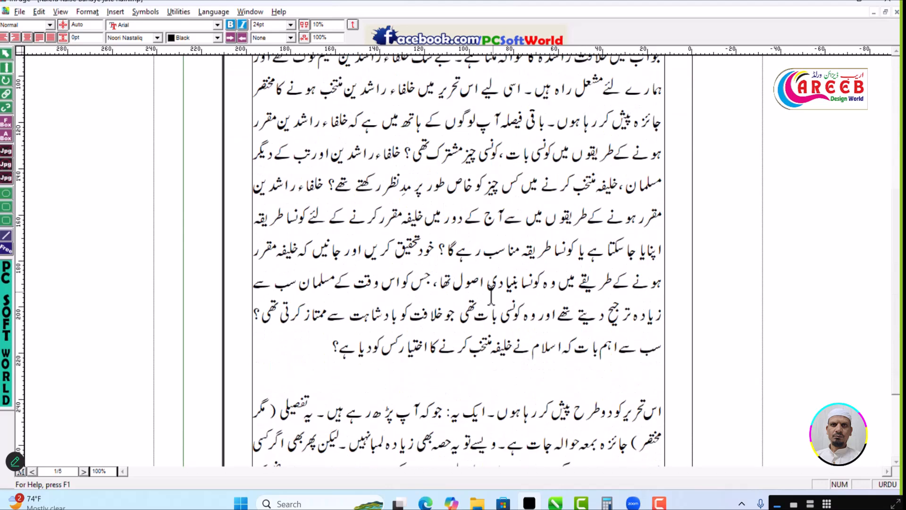
{"action": "scroll", "coordinate": [503, 283], "scroll_direction": "up", "scroll_amount": 2}
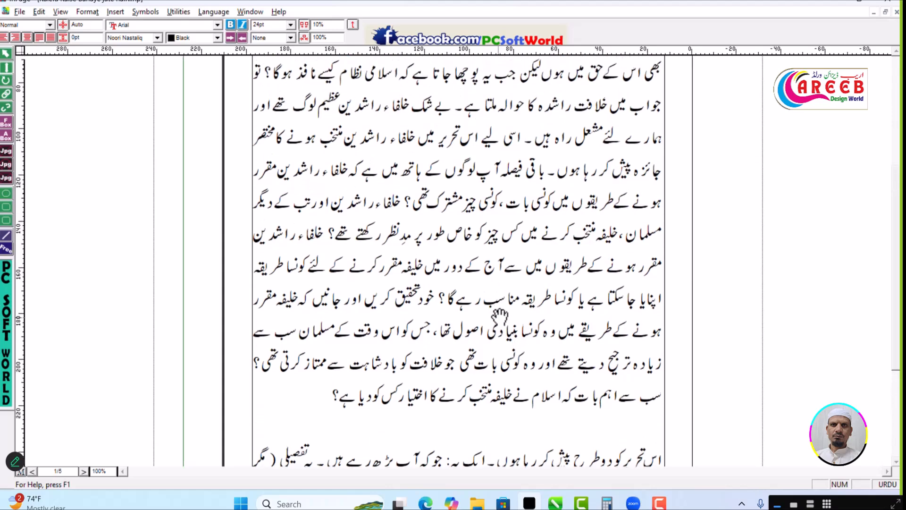
{"action": "scroll", "coordinate": [566, 406], "scroll_direction": "up", "scroll_amount": 6}
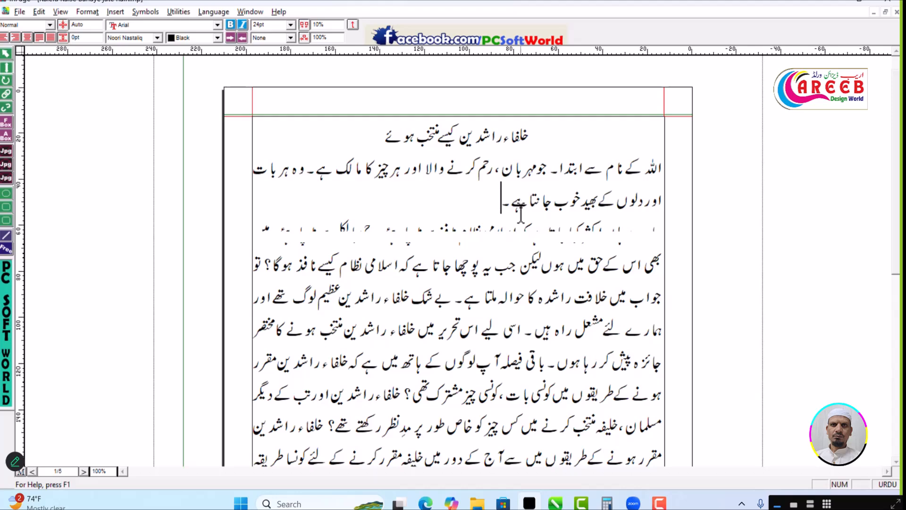
{"action": "scroll", "coordinate": [599, 387], "scroll_direction": "down", "scroll_amount": 5}
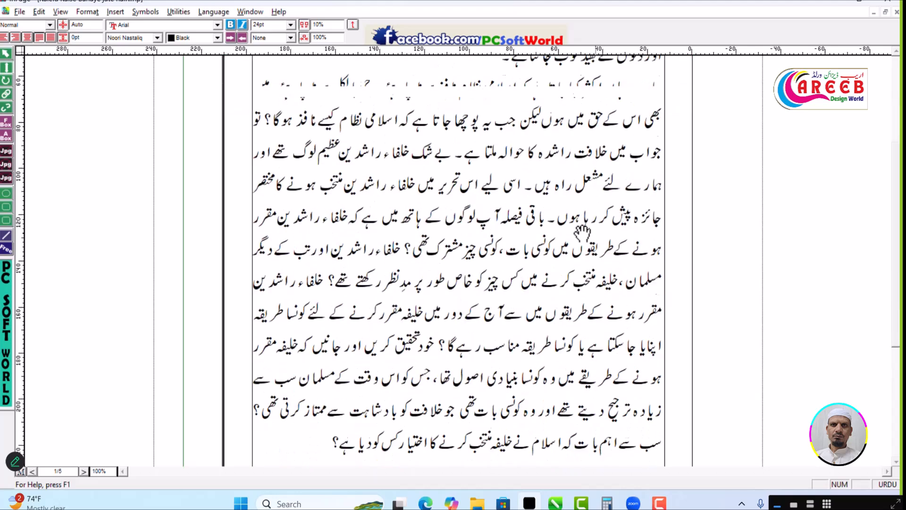
{"action": "scroll", "coordinate": [515, 226], "scroll_direction": "up", "scroll_amount": 3}
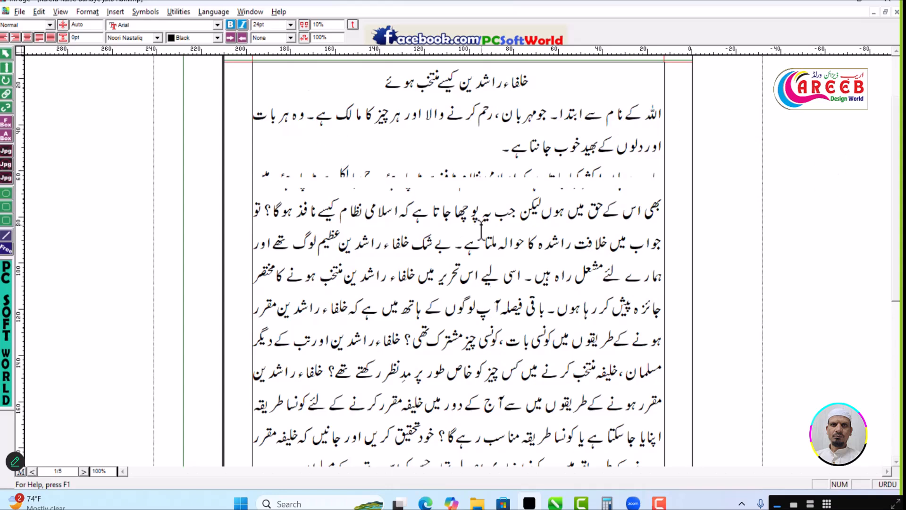
{"action": "left_click", "coordinate": [501, 191]}
{"action": "left_click", "coordinate": [491, 151]}
{"action": "key", "text": "Return"}
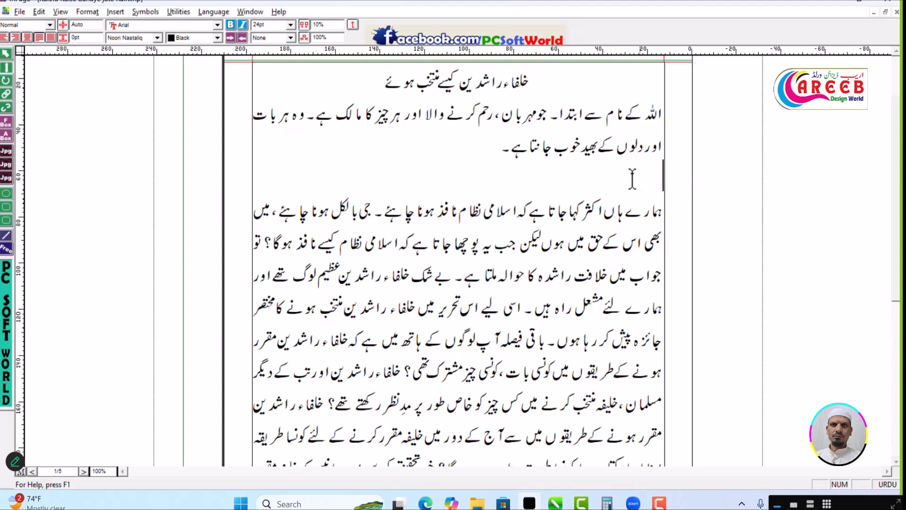
{"action": "key", "text": "BackSpace"}
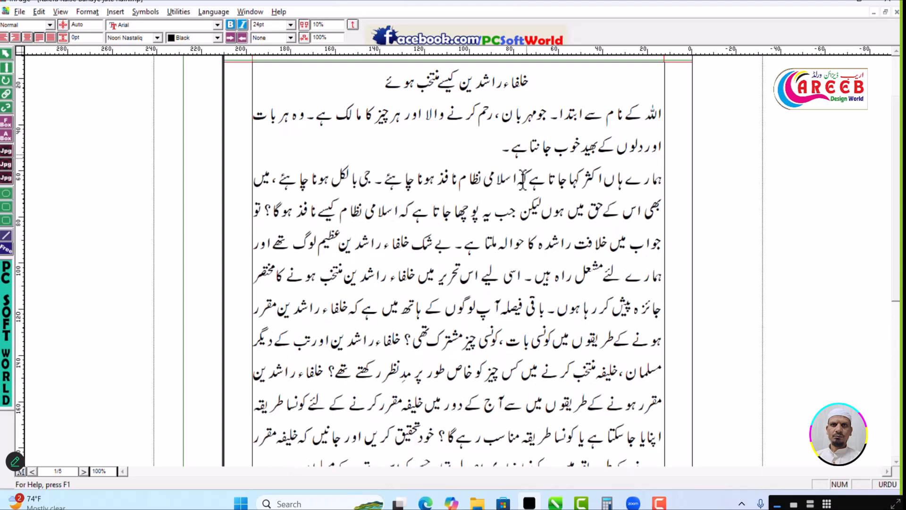
- Select the title and look through its character settings and the available Urdu fonts without changing anything
{"action": "scroll", "coordinate": [504, 258], "scroll_direction": "up", "scroll_amount": 1}
{"action": "left_click_drag", "start_coordinate": [362, 123], "coordinate": [550, 128]}
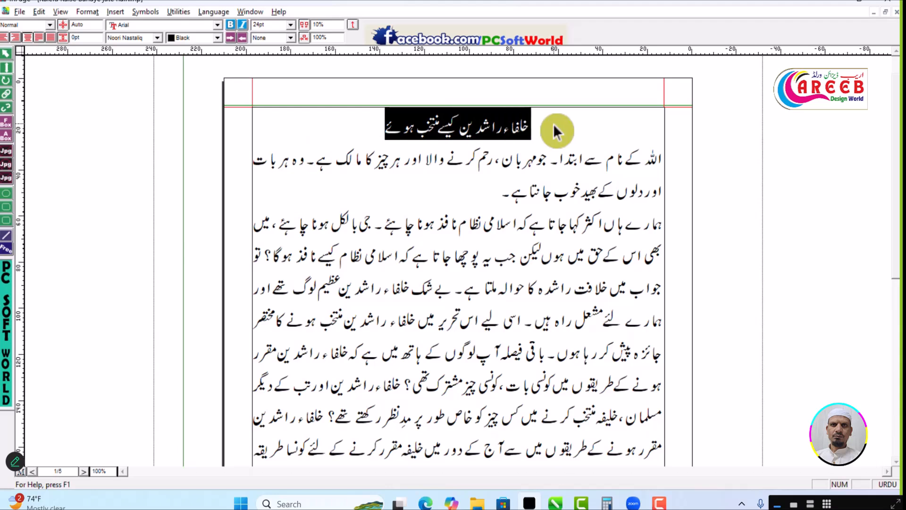
{"action": "left_click", "coordinate": [554, 124]}
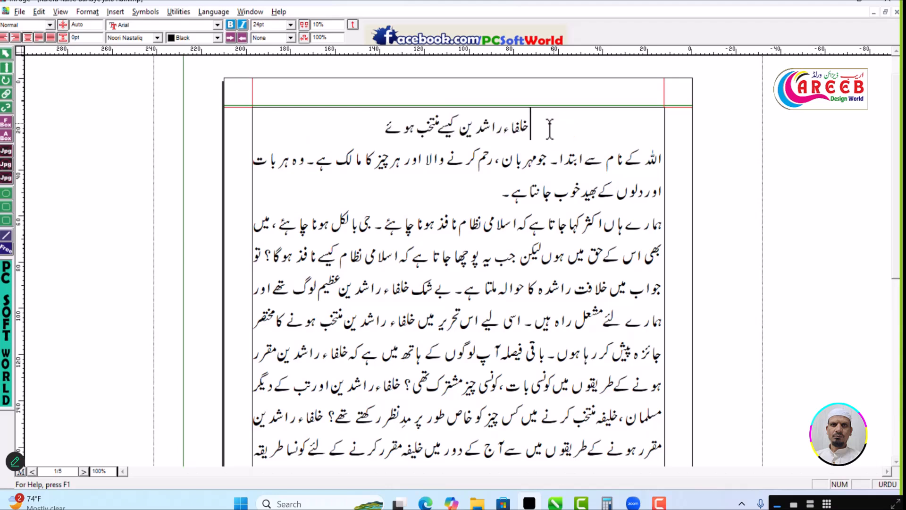
{"action": "left_click_drag", "start_coordinate": [373, 129], "coordinate": [545, 128]}
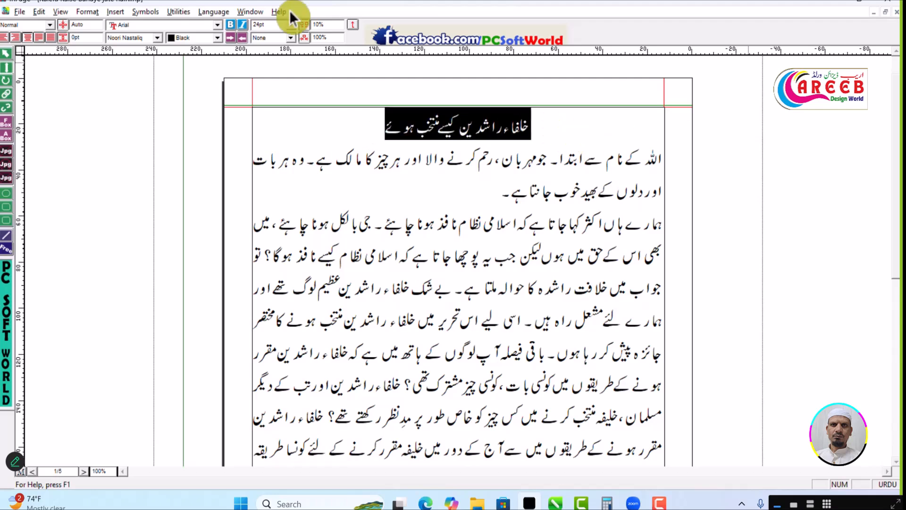
{"action": "left_click", "coordinate": [441, 132]}
{"action": "left_click_drag", "start_coordinate": [372, 127], "coordinate": [564, 141]}
{"action": "key", "text": "F9"}
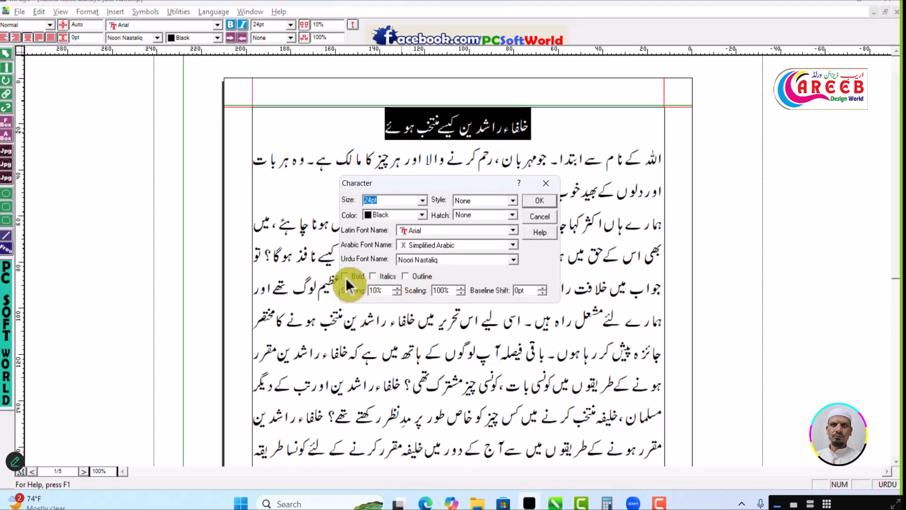
{"action": "left_click", "coordinate": [551, 186]}
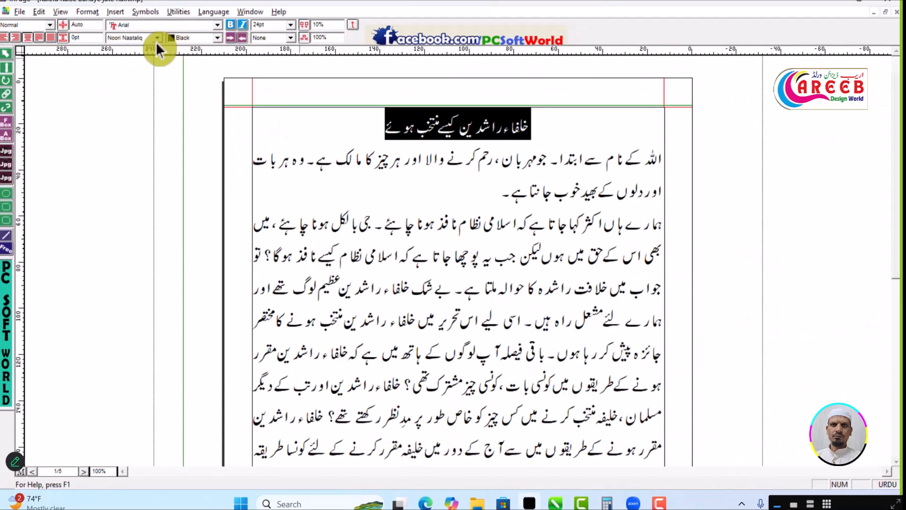
{"action": "left_click", "coordinate": [157, 39]}
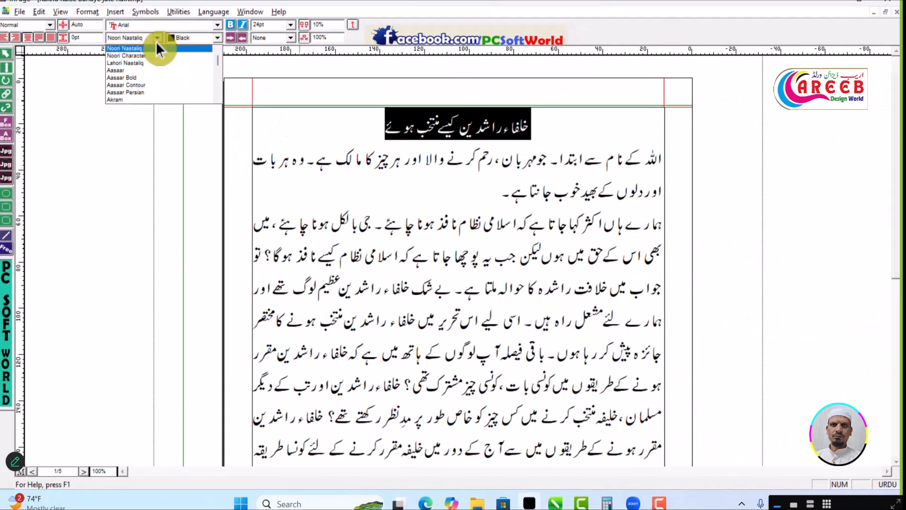
{"action": "left_click", "coordinate": [156, 39]}
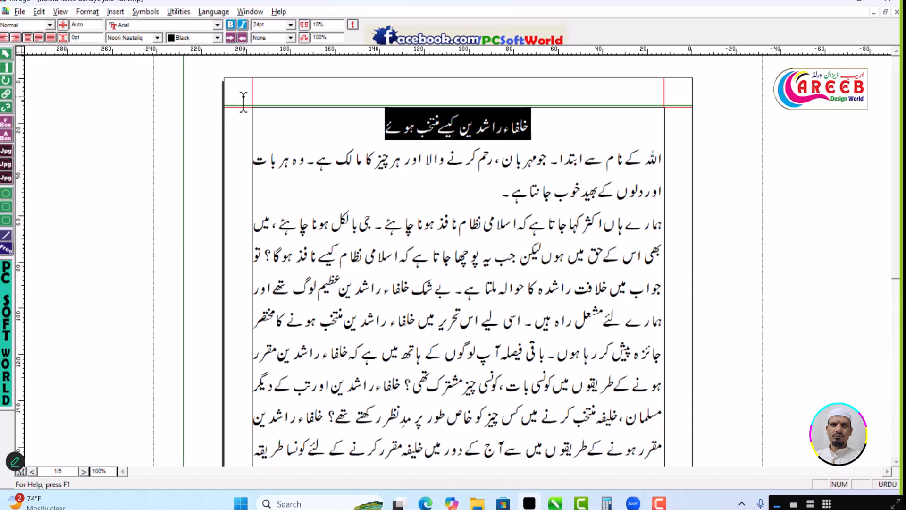
- Review the alignment options in the title's paragraph preferences and close them without changes
{"action": "key", "text": "ctrl+m"}
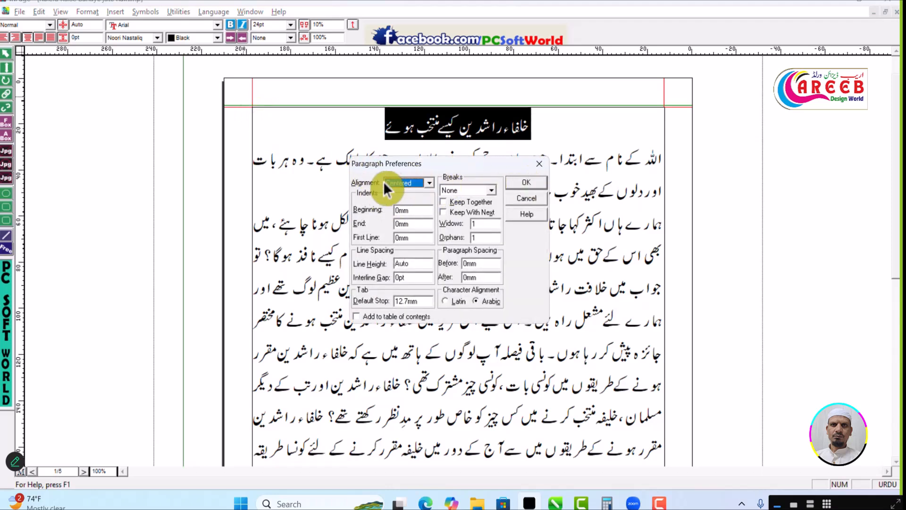
{"action": "left_click", "coordinate": [429, 183]}
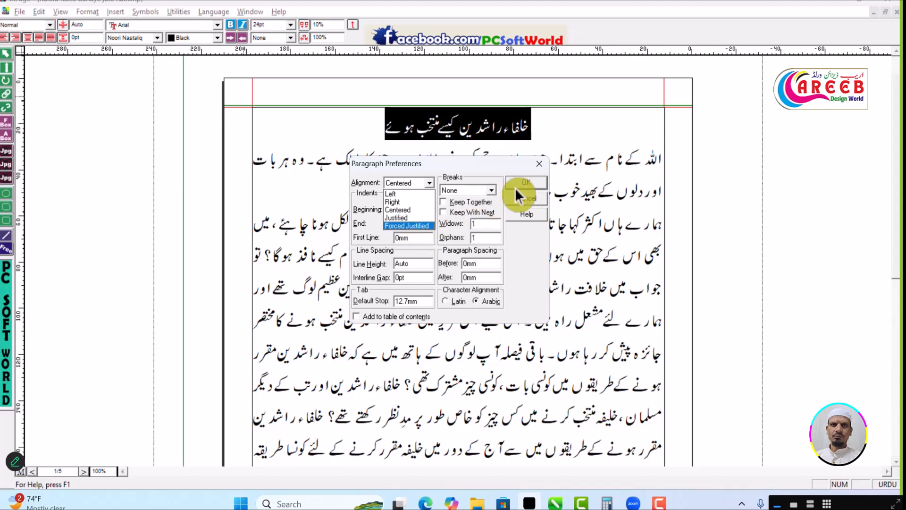
{"action": "left_click", "coordinate": [535, 179]}
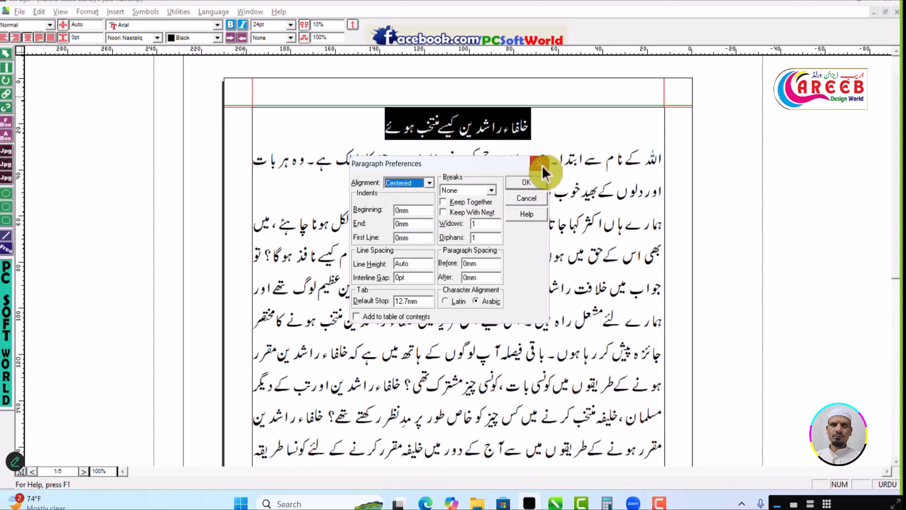
{"action": "left_click", "coordinate": [541, 164]}
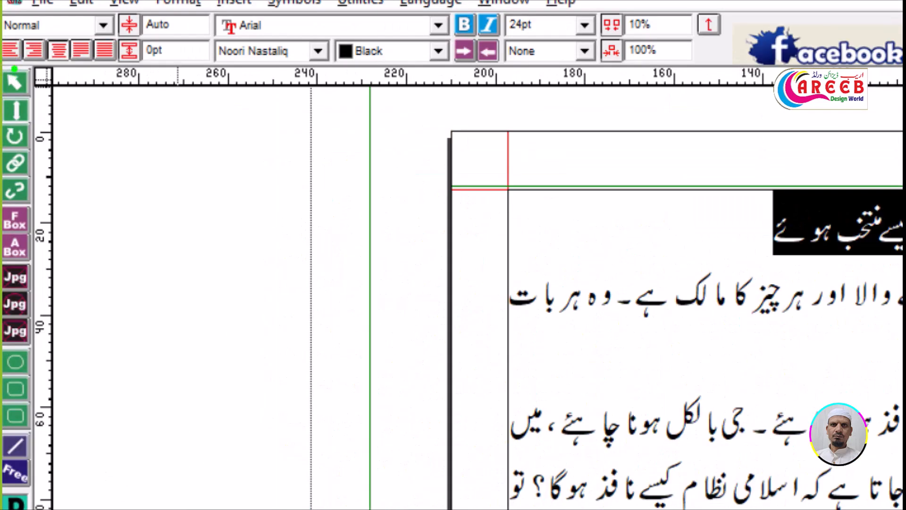
{"action": "left_click_drag", "start_coordinate": [14, 66], "coordinate": [33, 198]}
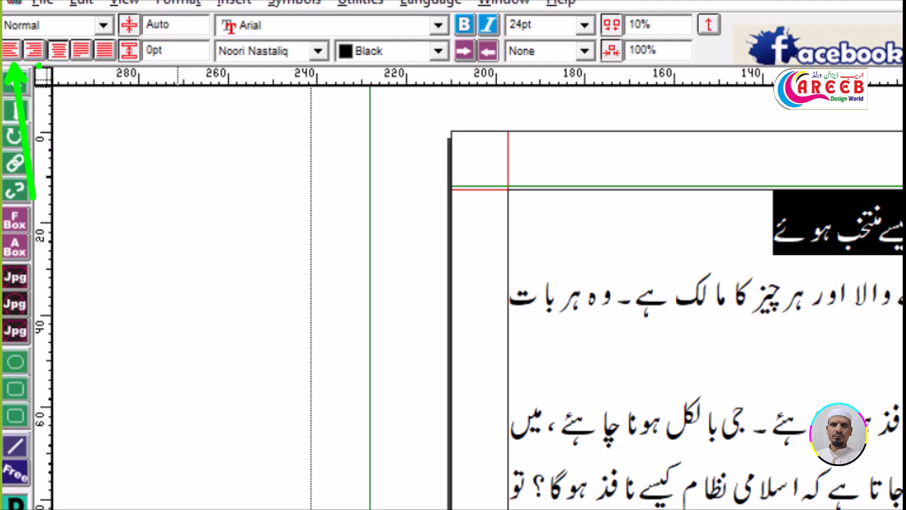
{"action": "left_click_drag", "start_coordinate": [39, 68], "coordinate": [108, 203]}
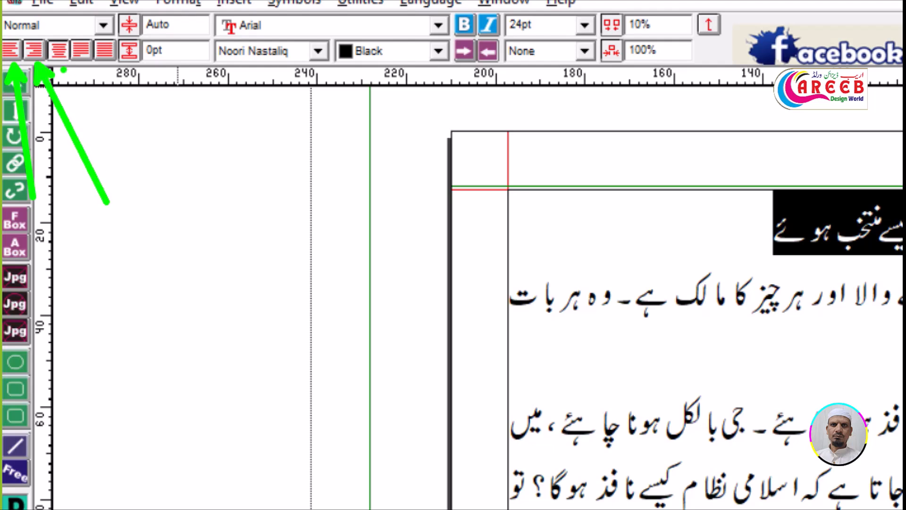
{"action": "left_click_drag", "start_coordinate": [56, 72], "coordinate": [44, 194]}
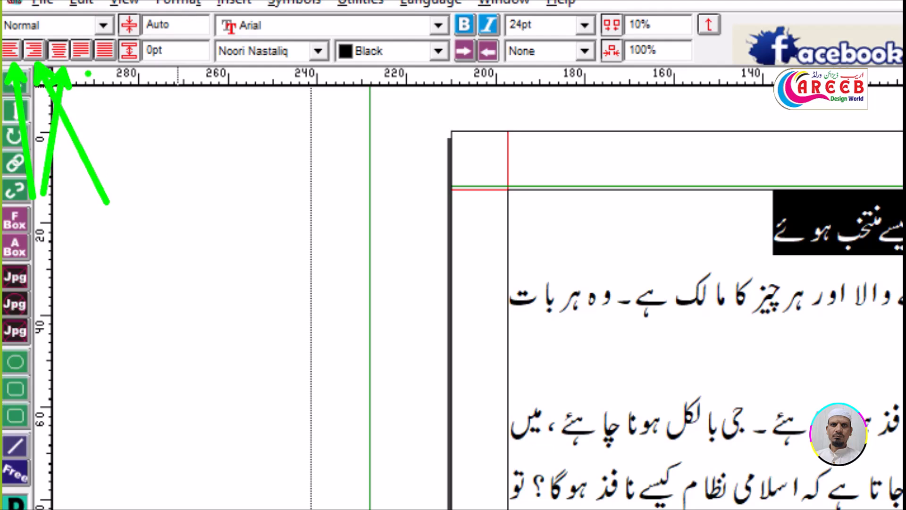
{"action": "left_click_drag", "start_coordinate": [86, 68], "coordinate": [121, 172]}
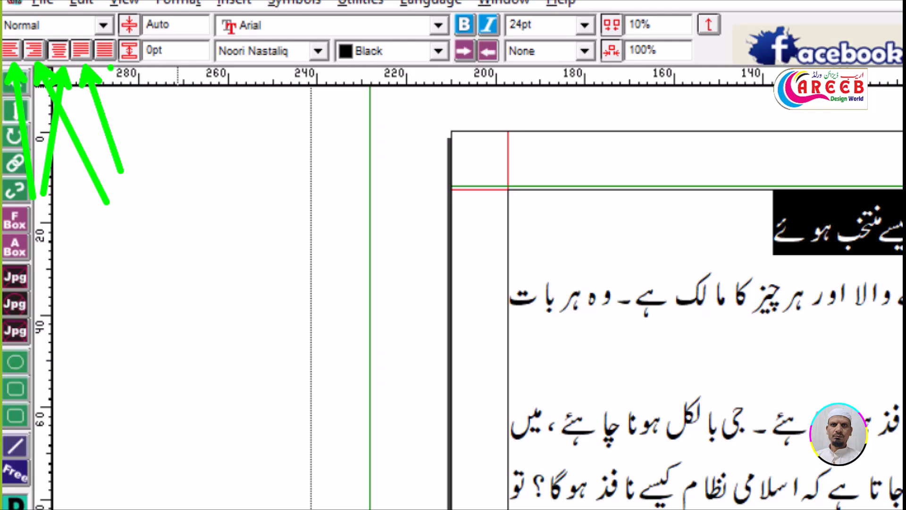
{"action": "left_click_drag", "start_coordinate": [114, 72], "coordinate": [181, 175]}
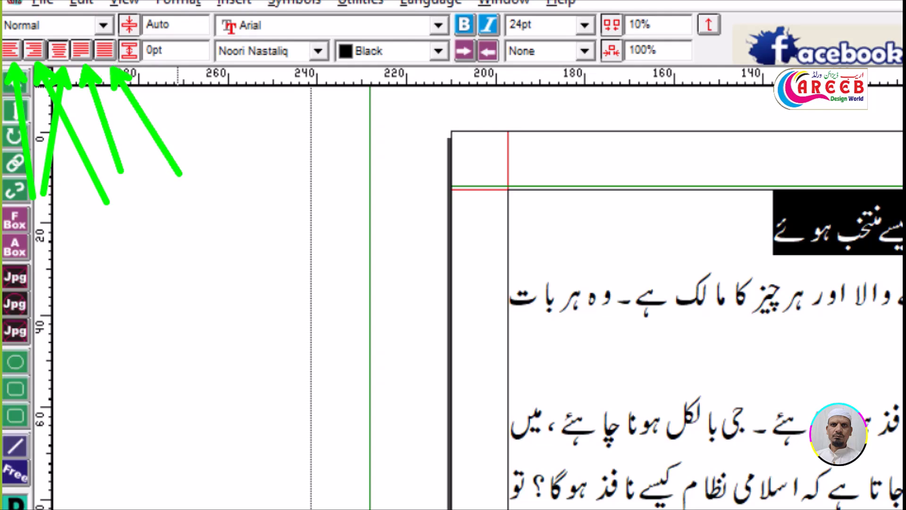
{"action": "key", "text": "Escape"}
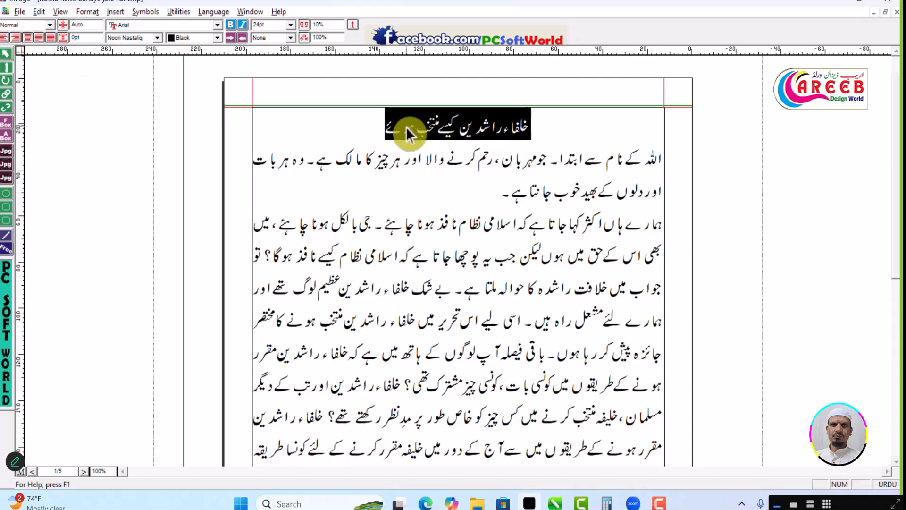
- Apply Forced Justified, Justified, Centered and Right alignment to the title in turn, finishing with Left
{"action": "left_click", "coordinate": [50, 40]}
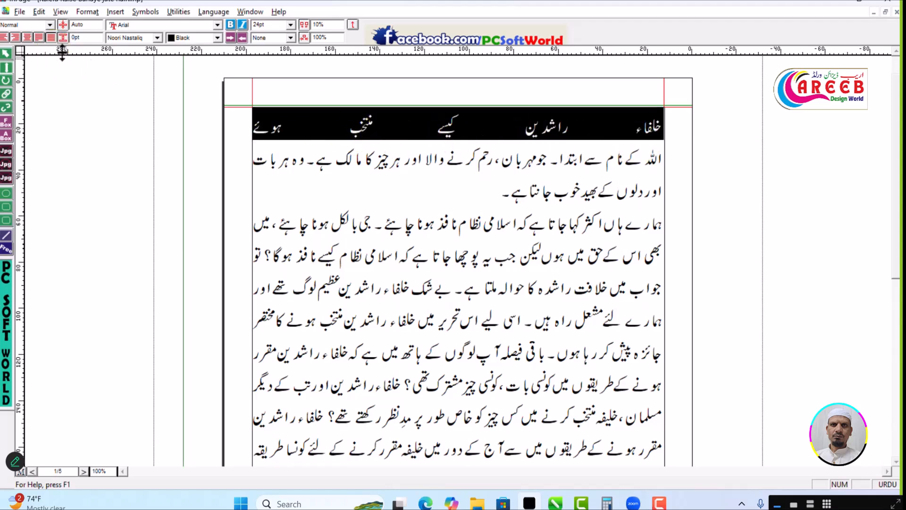
{"action": "left_click", "coordinate": [42, 41]}
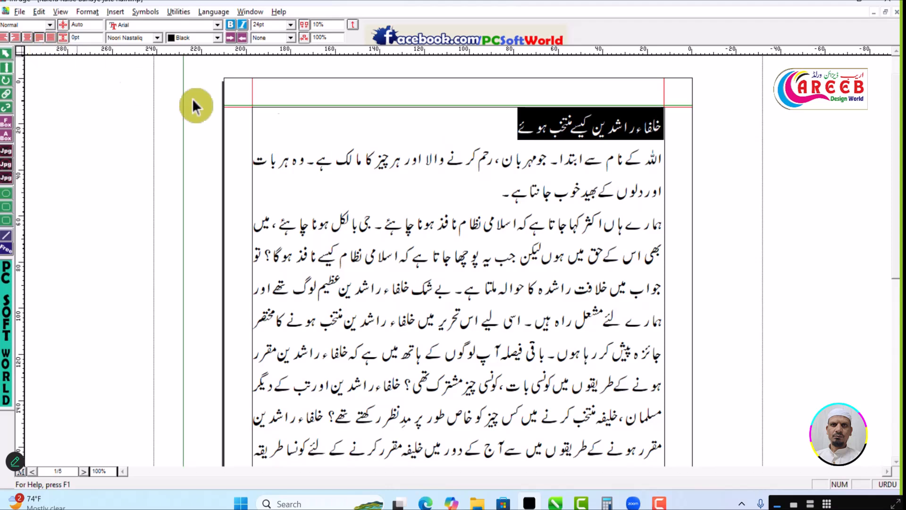
{"action": "left_click", "coordinate": [28, 41]}
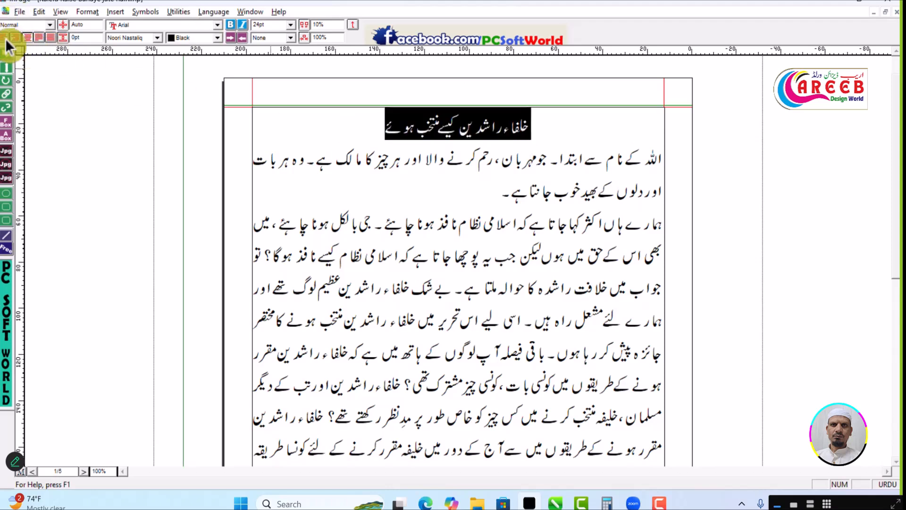
{"action": "left_click", "coordinate": [15, 37]}
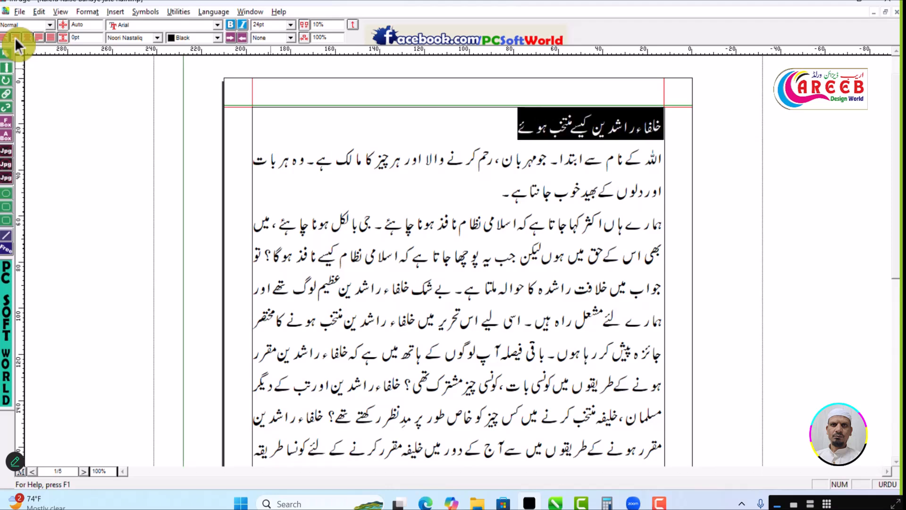
{"action": "left_click", "coordinate": [5, 39]}
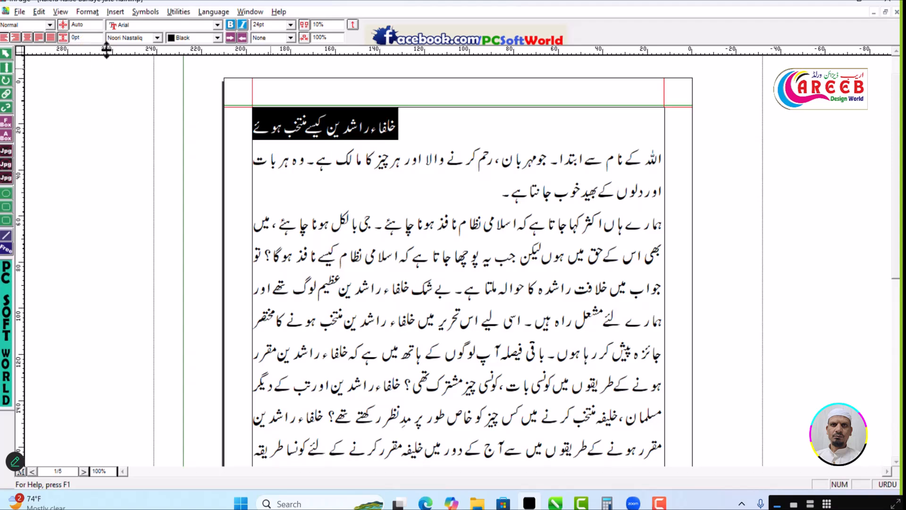
- Change the selected title's Urdu font to Noori Character and center the title
{"action": "left_click", "coordinate": [157, 38]}
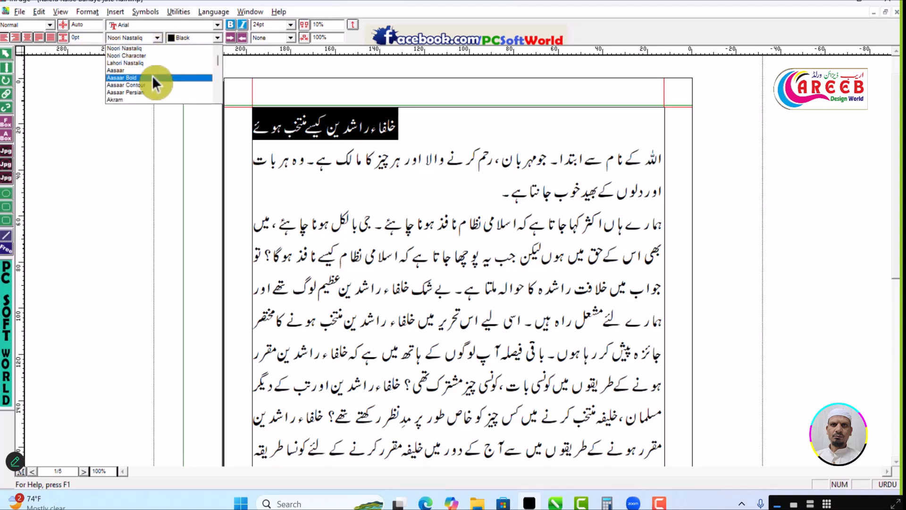
{"action": "left_click", "coordinate": [152, 57]}
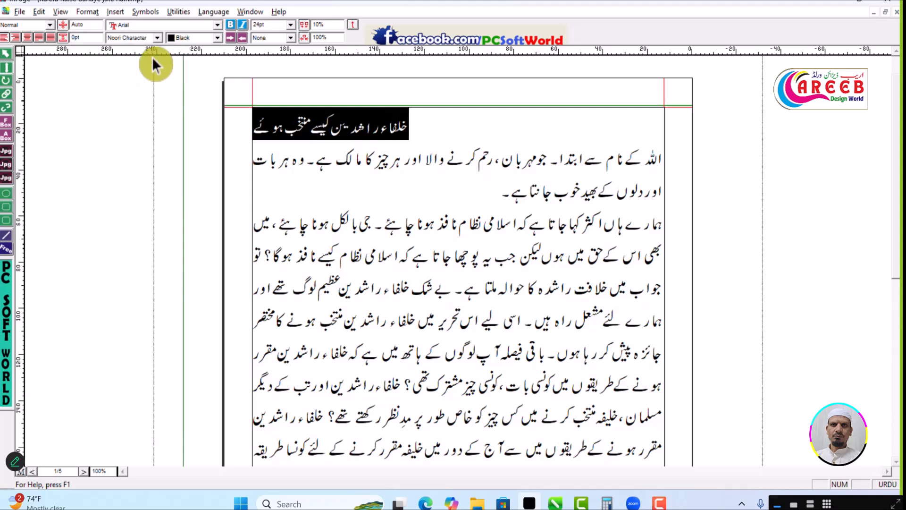
{"action": "left_click", "coordinate": [27, 41]}
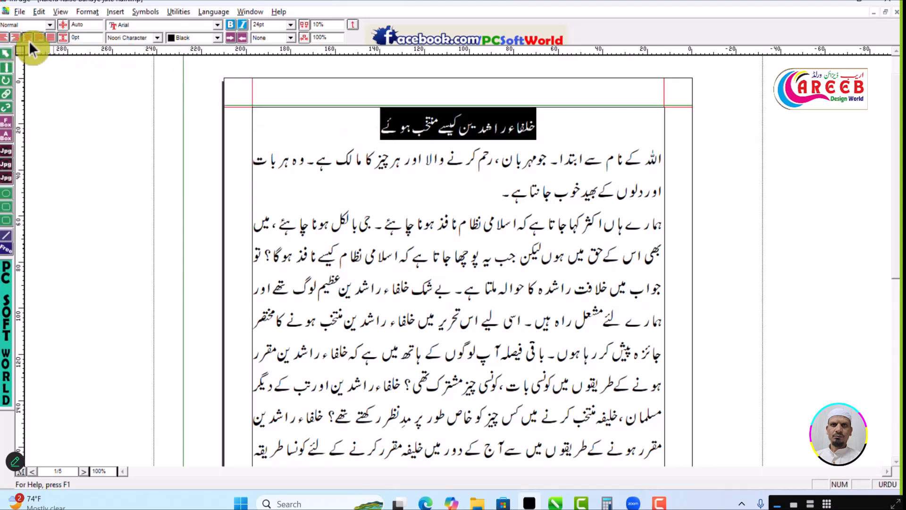
- Try the Aasaar Urdu font on the centered title
{"action": "left_click", "coordinate": [157, 39]}
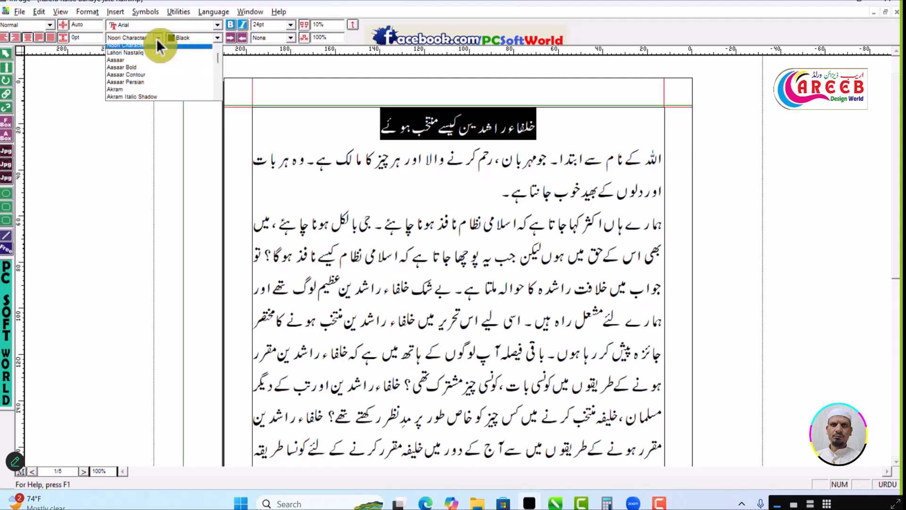
{"action": "left_click", "coordinate": [151, 64]}
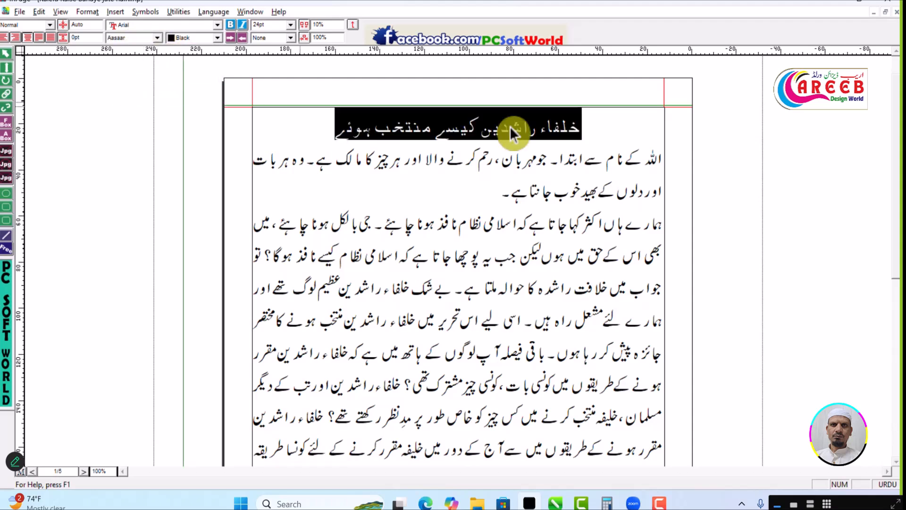
{"action": "left_click", "coordinate": [463, 124]}
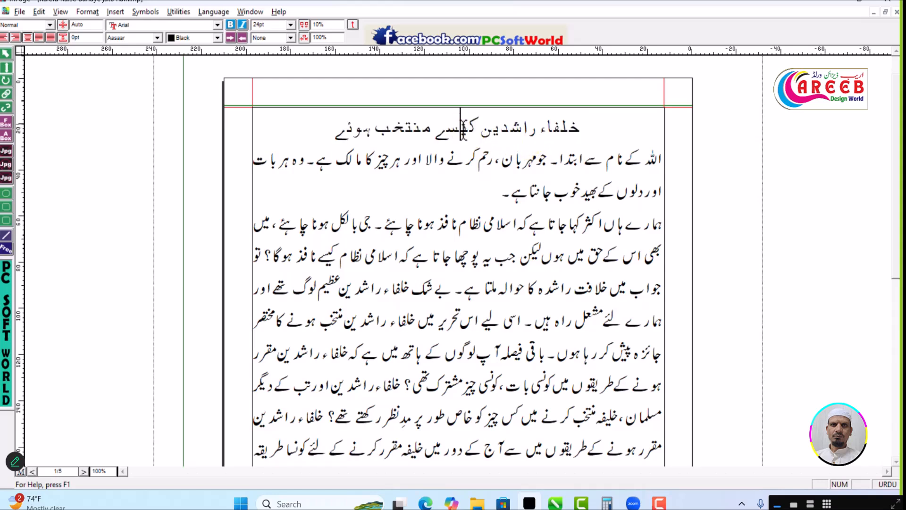
- Select the whole title line and set its Urdu font to Bombay Black
{"action": "left_click_drag", "start_coordinate": [328, 134], "coordinate": [621, 141]}
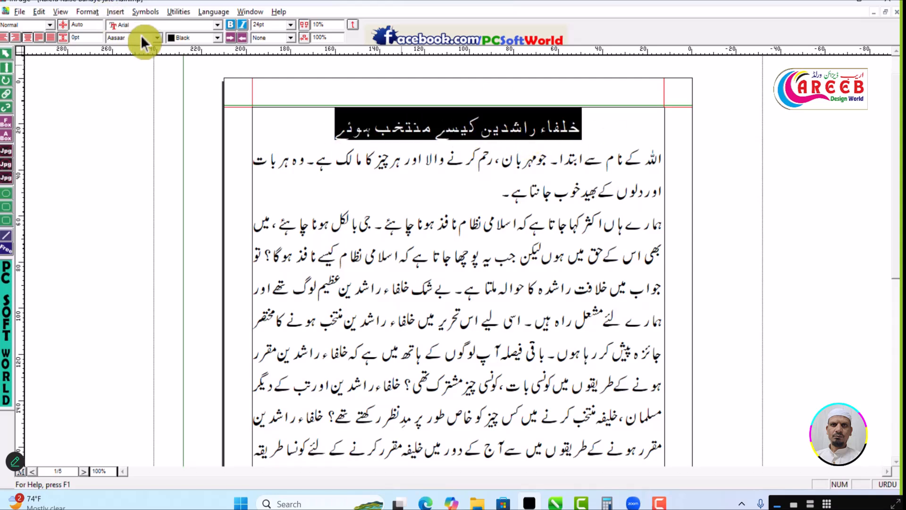
{"action": "left_click", "coordinate": [157, 38]}
{"action": "scroll", "coordinate": [151, 91], "scroll_direction": "down", "scroll_amount": 2}
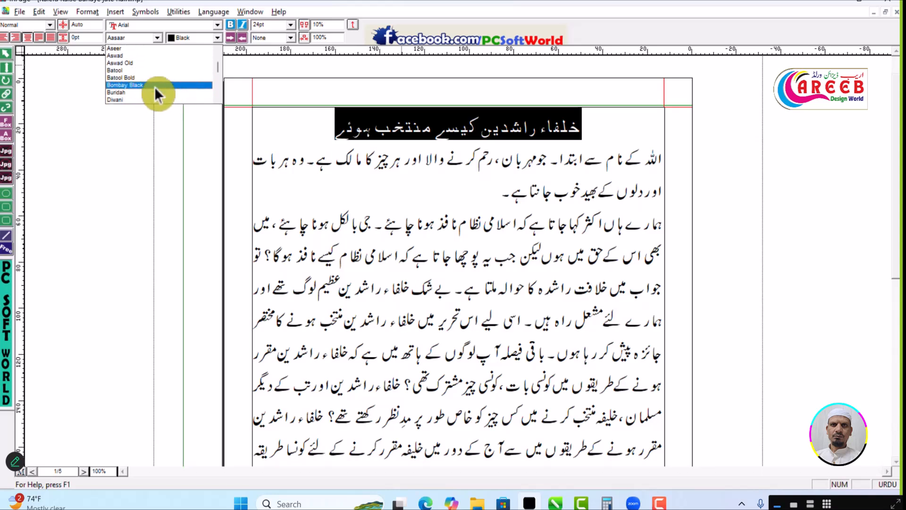
{"action": "left_click", "coordinate": [155, 87]}
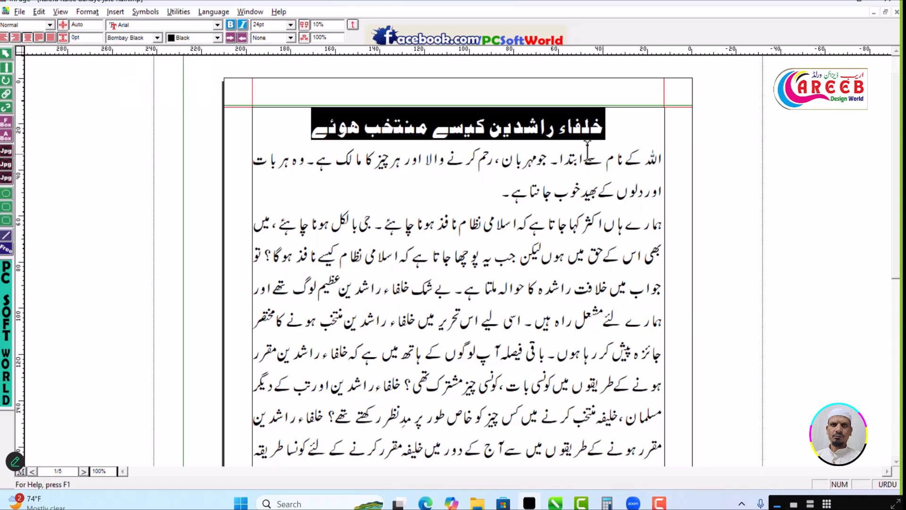
{"action": "left_click", "coordinate": [565, 129]}
{"action": "left_click_drag", "start_coordinate": [287, 125], "coordinate": [608, 127]}
{"action": "left_click", "coordinate": [423, 156]}
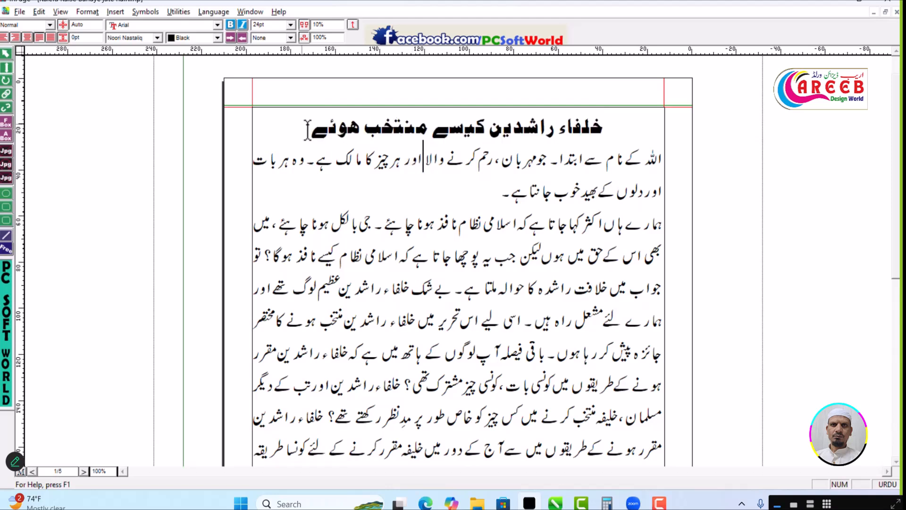
{"action": "left_click_drag", "start_coordinate": [302, 130], "coordinate": [627, 127]}
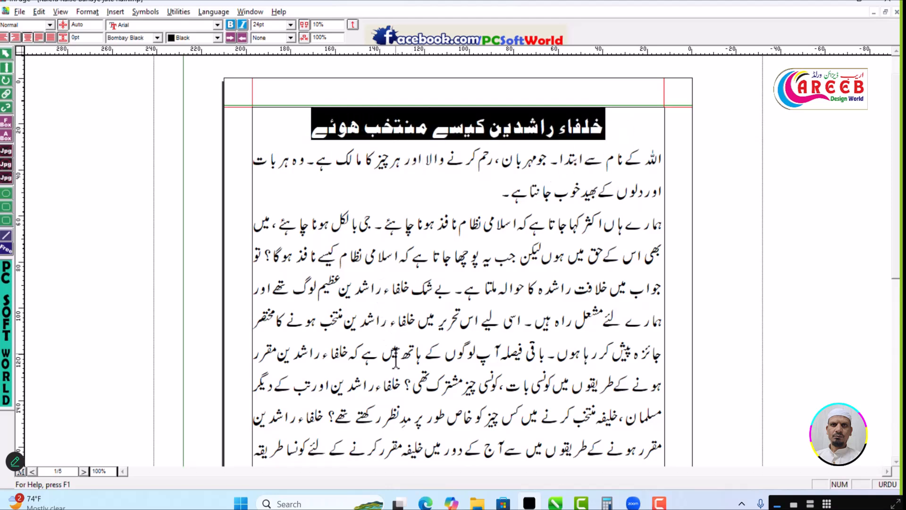
{"action": "scroll", "coordinate": [395, 356], "scroll_direction": "down", "scroll_amount": 5}
{"action": "scroll", "coordinate": [405, 342], "scroll_direction": "up", "scroll_amount": 6}
{"action": "key", "text": "ctrl+a"}
{"action": "left_click", "coordinate": [350, 165]}
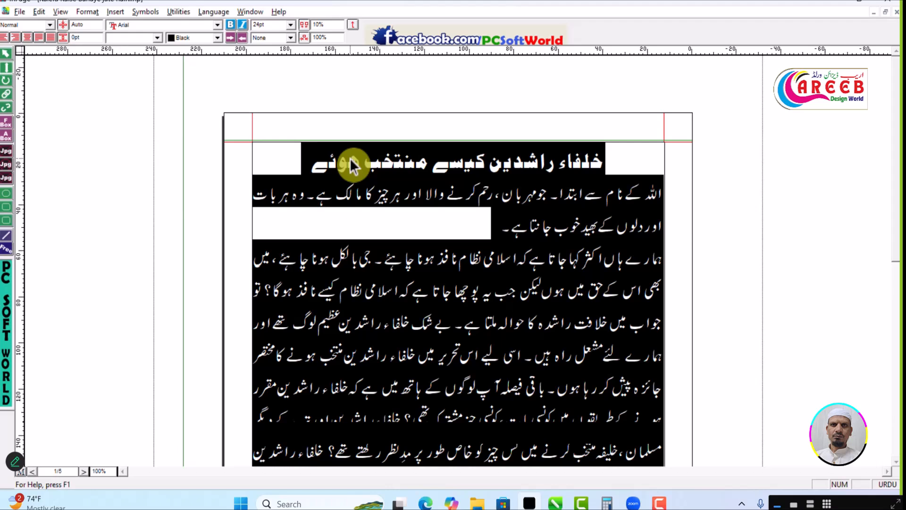
{"action": "key", "text": "F9"}
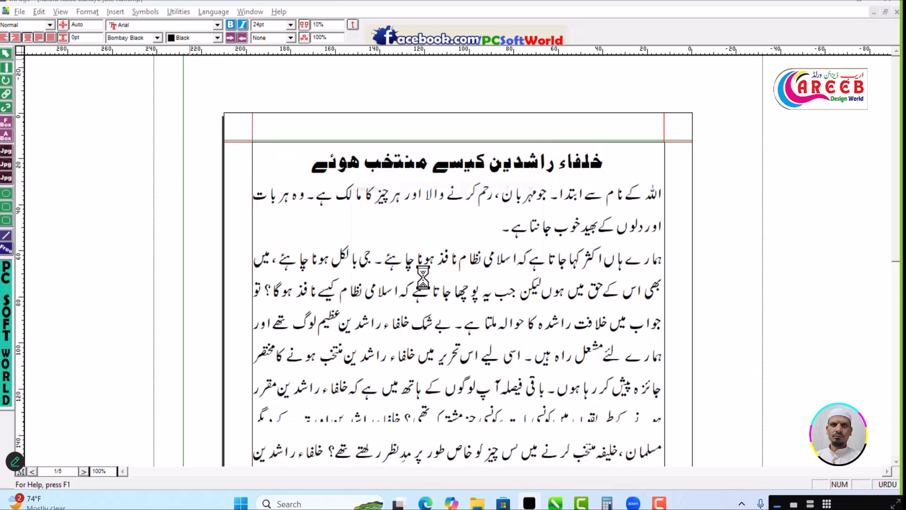
{"action": "key", "text": "F9"}
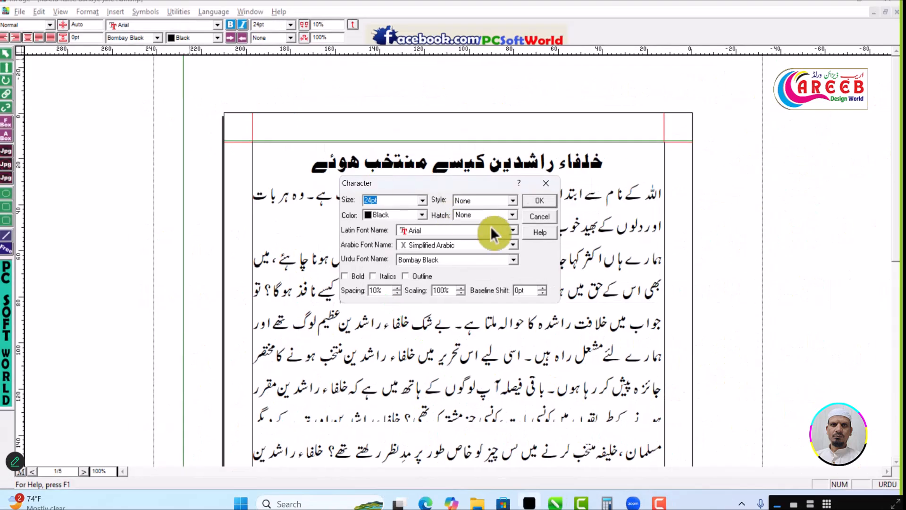
{"action": "left_click", "coordinate": [539, 205]}
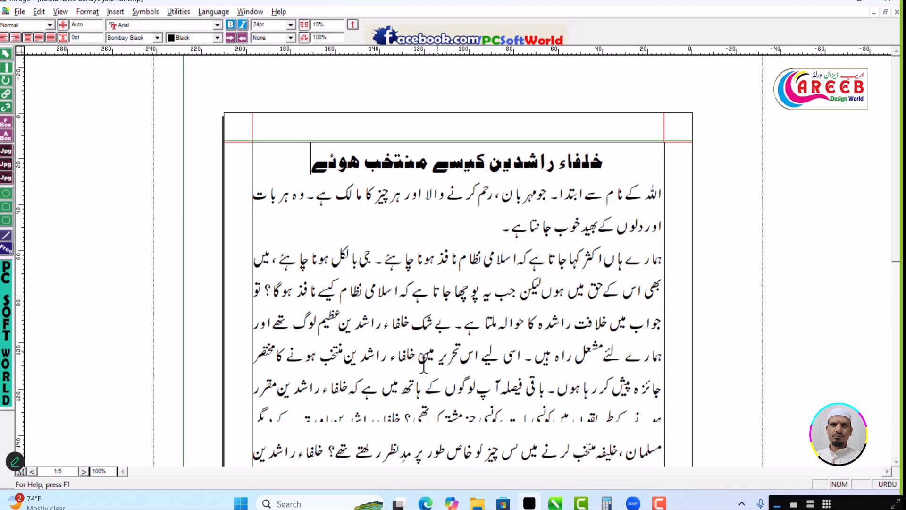
- Set the character spacing of the entire document text to 0% through the character settings
{"action": "left_click", "coordinate": [431, 321]}
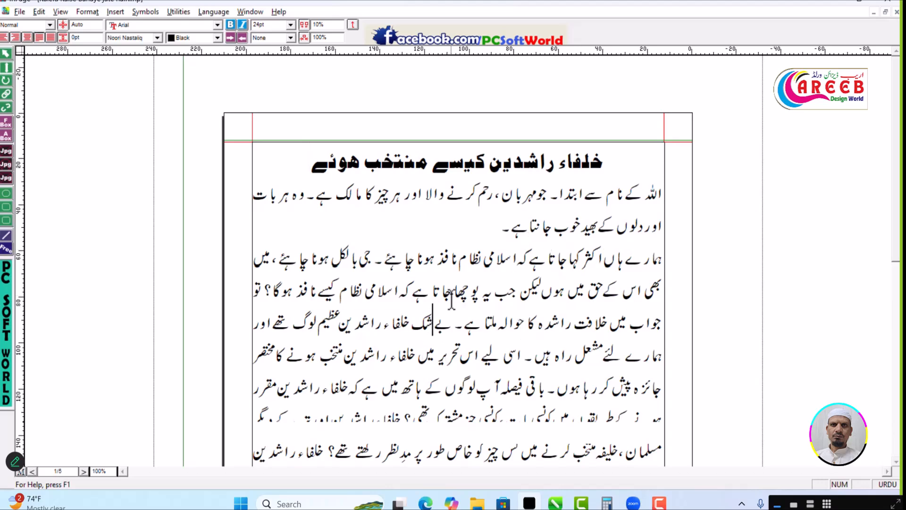
{"action": "key", "text": "ctrl+a"}
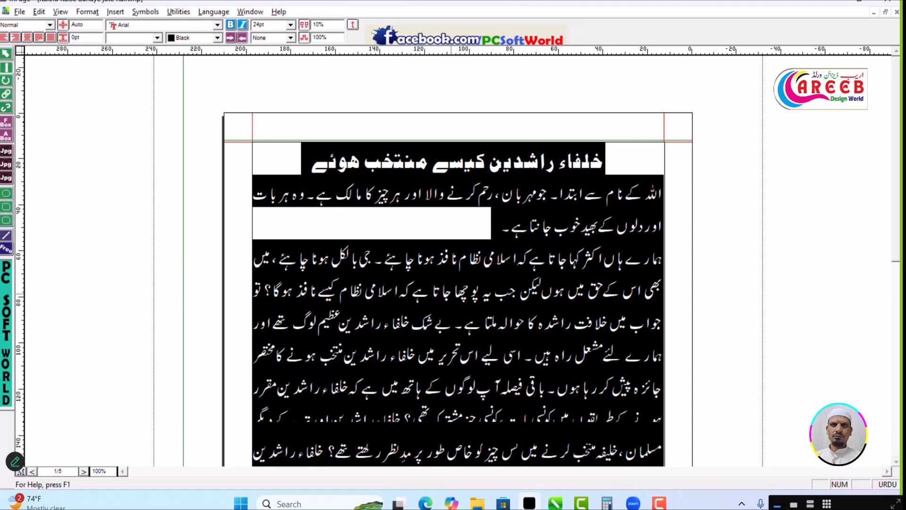
{"action": "key", "text": "F9"}
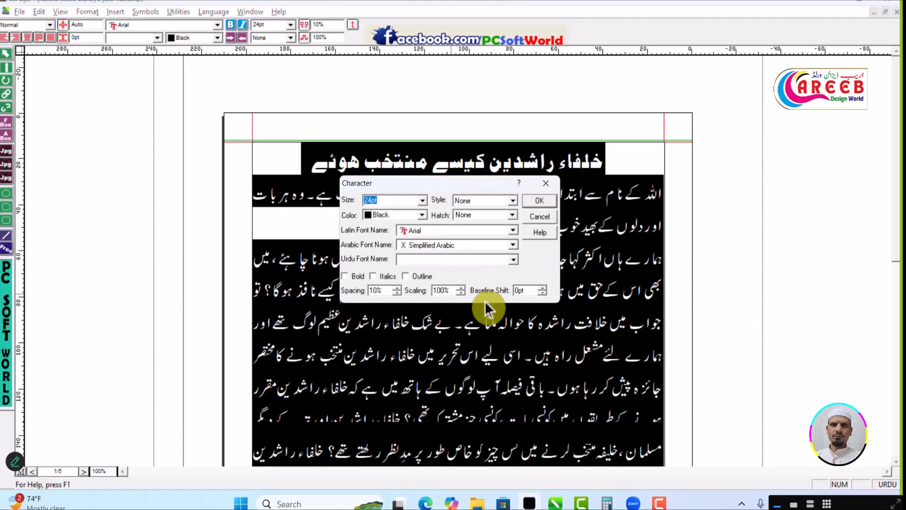
{"action": "left_click_drag", "start_coordinate": [388, 291], "coordinate": [366, 302]}
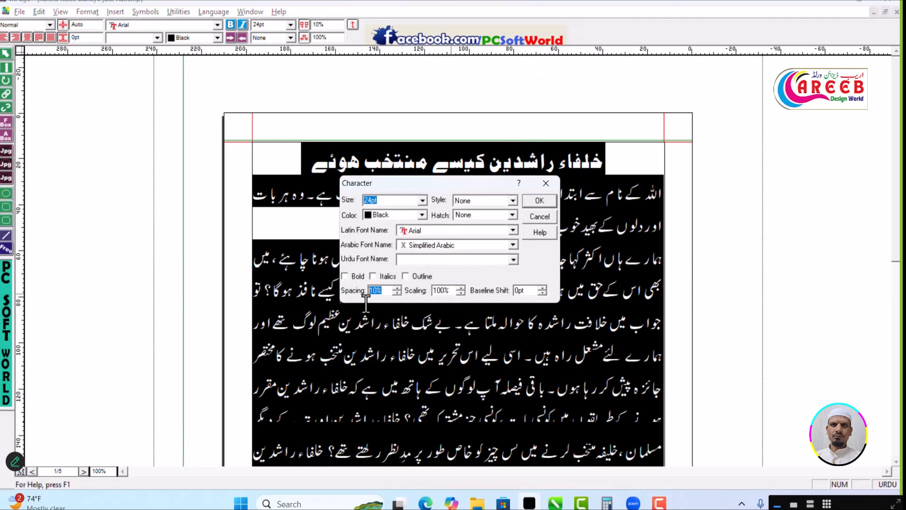
{"action": "type", "text": "0"}
{"action": "key", "text": "Return"}
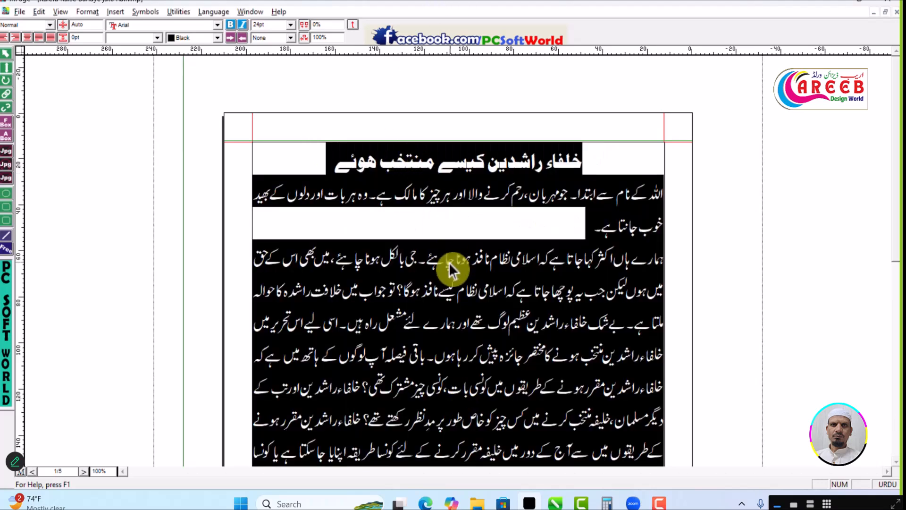
{"action": "left_click", "coordinate": [449, 262]}
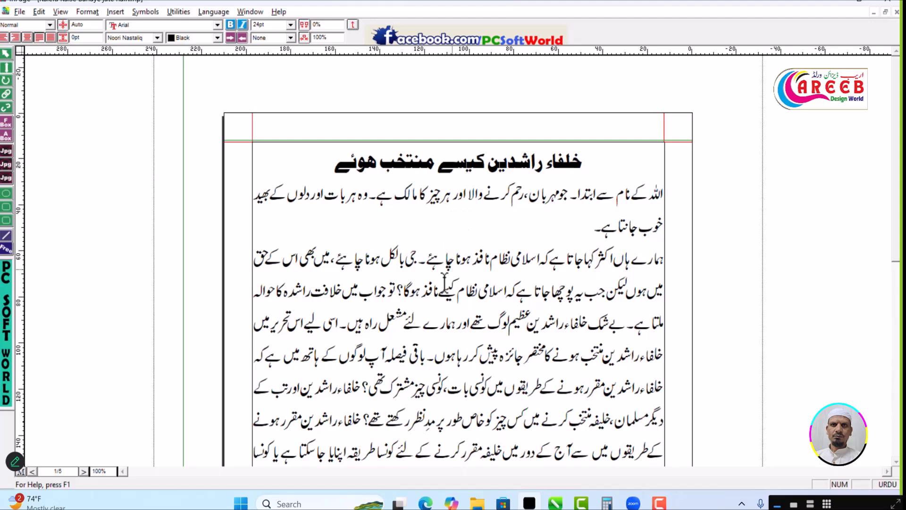
{"action": "left_click_drag", "start_coordinate": [328, 163], "coordinate": [593, 166]}
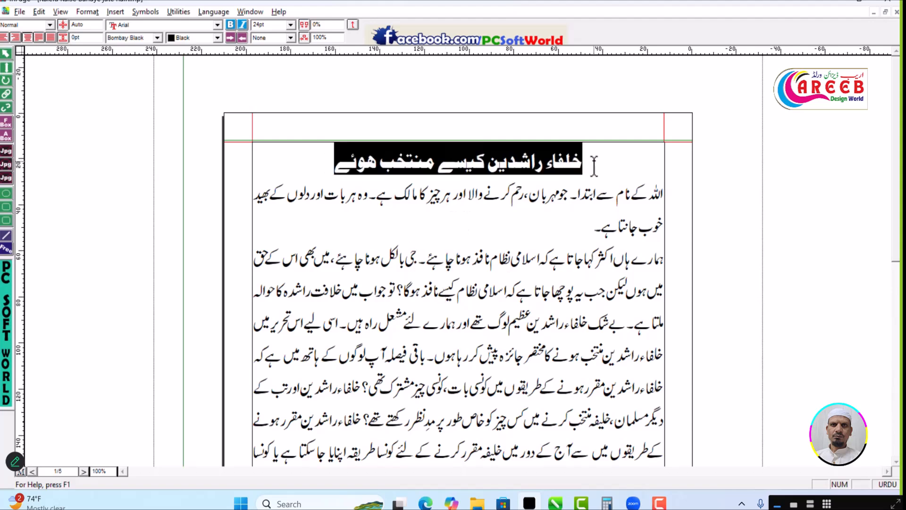
{"action": "left_click", "coordinate": [451, 214]}
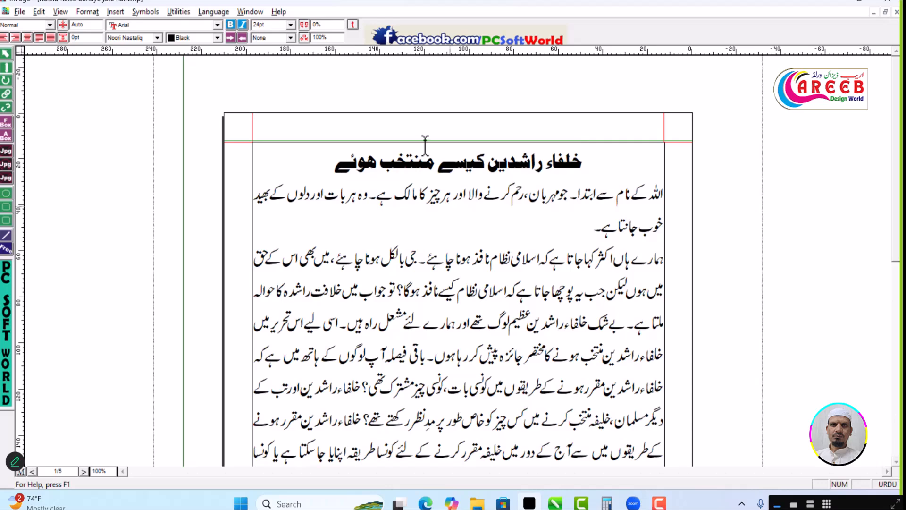
- Review the alignment options and indent settings in the opening paragraph's preferences, then close them without changes
{"action": "scroll", "coordinate": [465, 238], "scroll_direction": "down", "scroll_amount": 3}
{"action": "scroll", "coordinate": [465, 179], "scroll_direction": "down", "scroll_amount": 2}
{"action": "scroll", "coordinate": [452, 188], "scroll_direction": "up", "scroll_amount": 5}
{"action": "left_click", "coordinate": [89, 13]}
{"action": "left_click", "coordinate": [102, 38]}
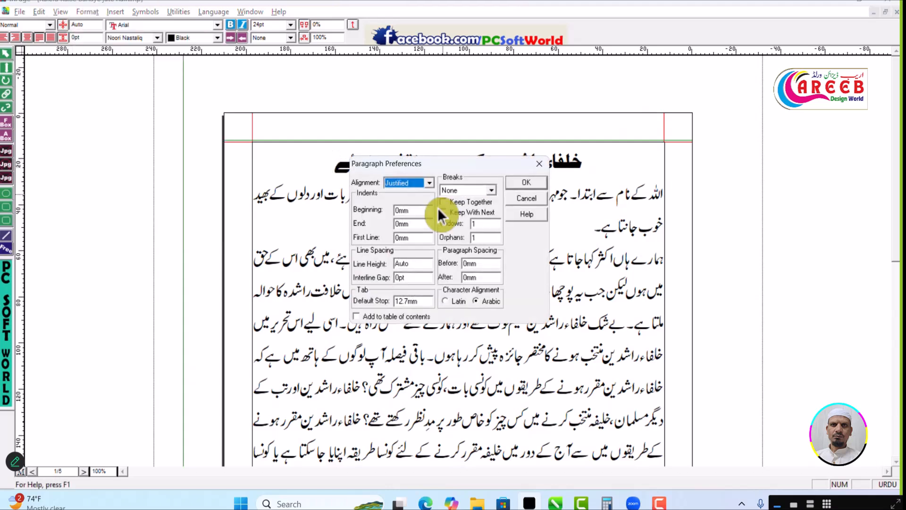
{"action": "left_click", "coordinate": [429, 183]}
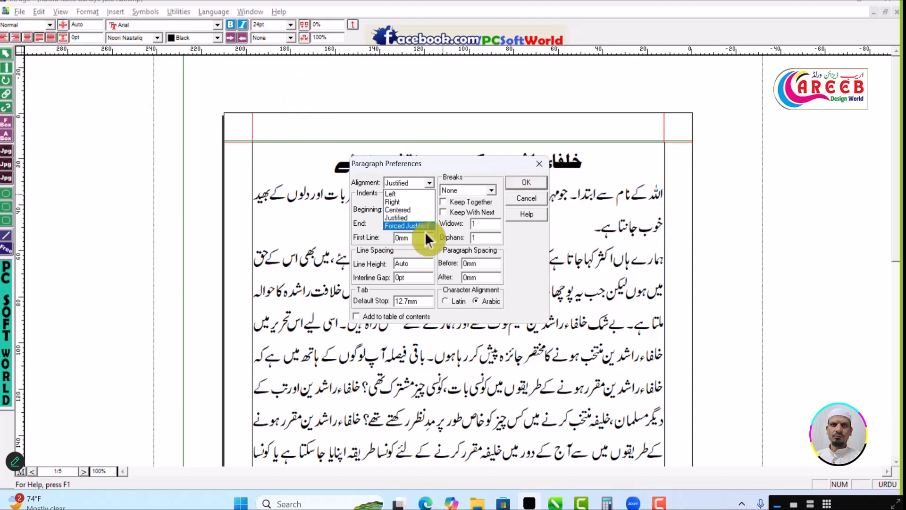
{"action": "left_click", "coordinate": [534, 233]}
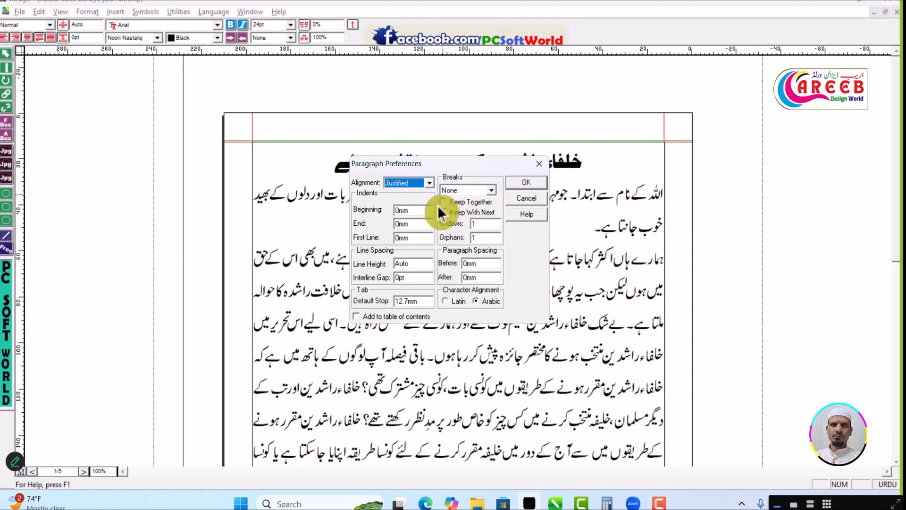
{"action": "left_click", "coordinate": [422, 209]}
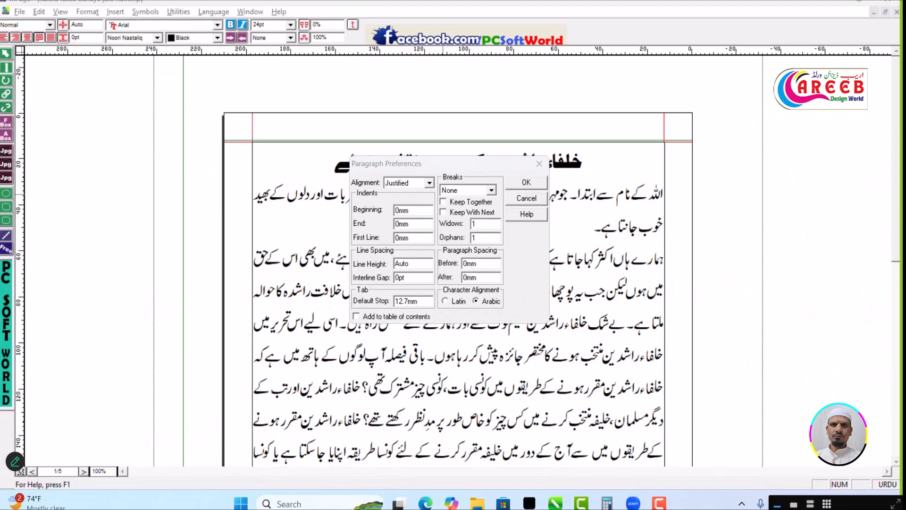
{"action": "left_click", "coordinate": [687, 156]}
- Select the entire document, look over the text down the first page, and clear the selection
{"action": "scroll", "coordinate": [561, 311], "scroll_direction": "down", "scroll_amount": 10}
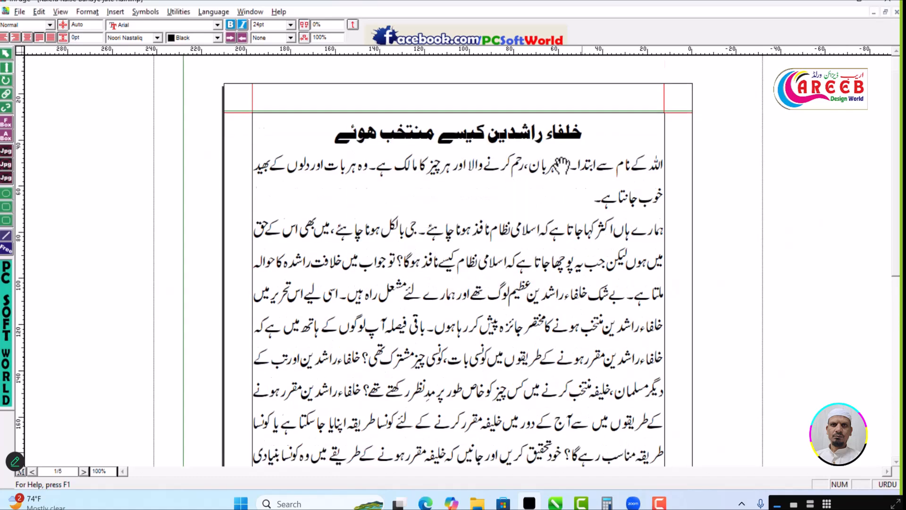
{"action": "scroll", "coordinate": [562, 311], "scroll_direction": "up", "scroll_amount": 10}
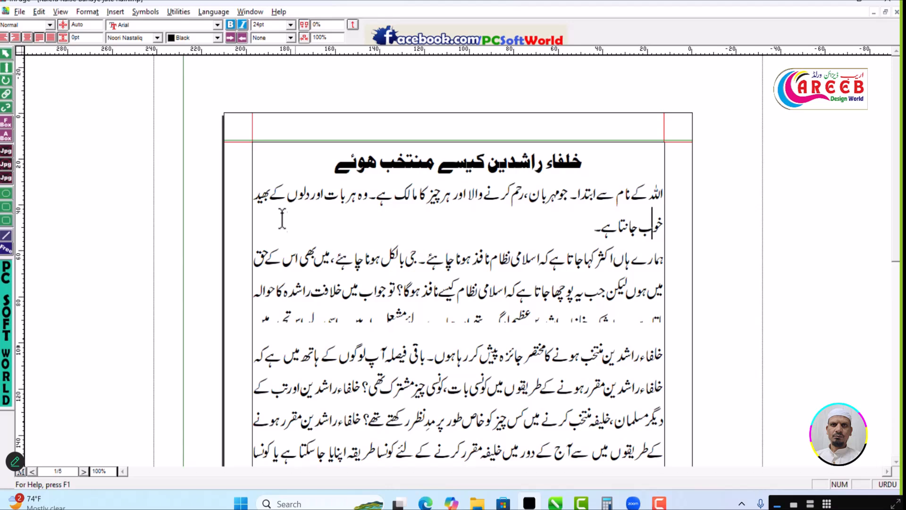
{"action": "left_click_drag", "start_coordinate": [259, 198], "coordinate": [733, 194]}
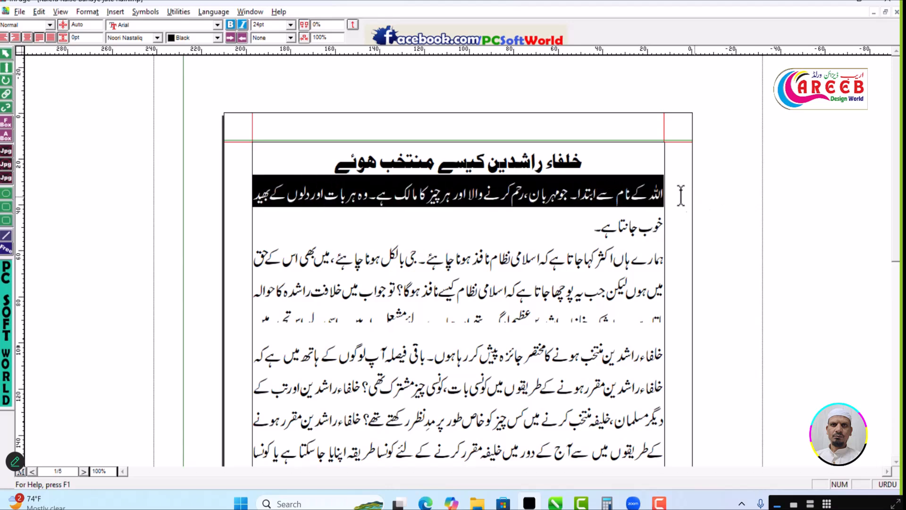
{"action": "key", "text": "ctrl+a"}
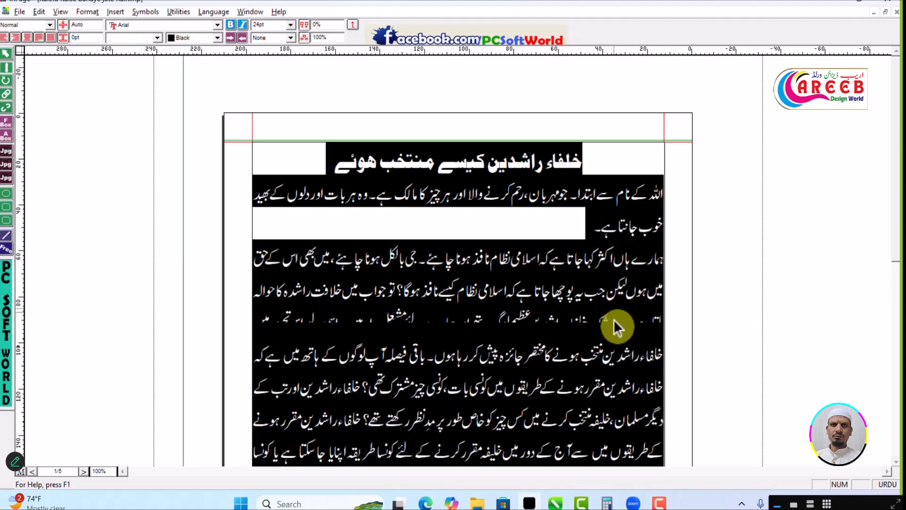
{"action": "scroll", "coordinate": [614, 316], "scroll_direction": "down", "scroll_amount": 2}
{"action": "scroll", "coordinate": [650, 288], "scroll_direction": "down", "scroll_amount": 1}
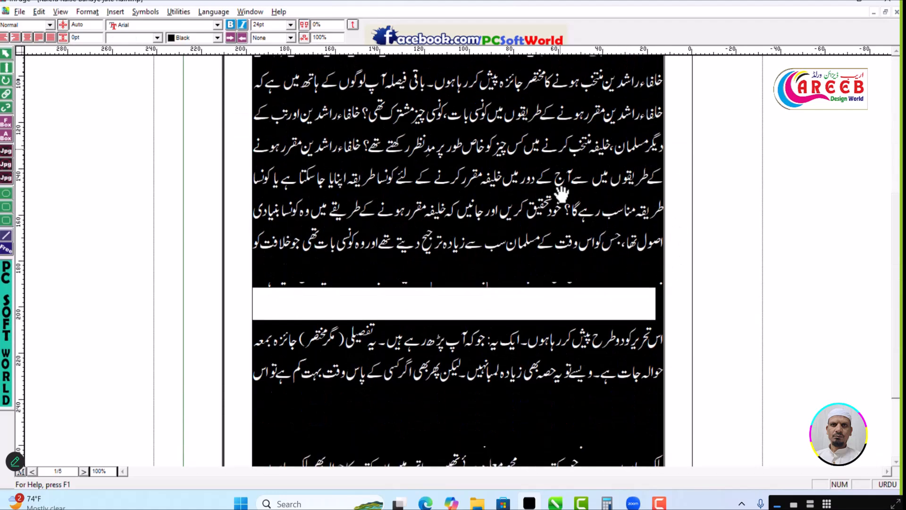
{"action": "scroll", "coordinate": [561, 188], "scroll_direction": "up", "scroll_amount": 2}
{"action": "scroll", "coordinate": [469, 317], "scroll_direction": "down", "scroll_amount": 3}
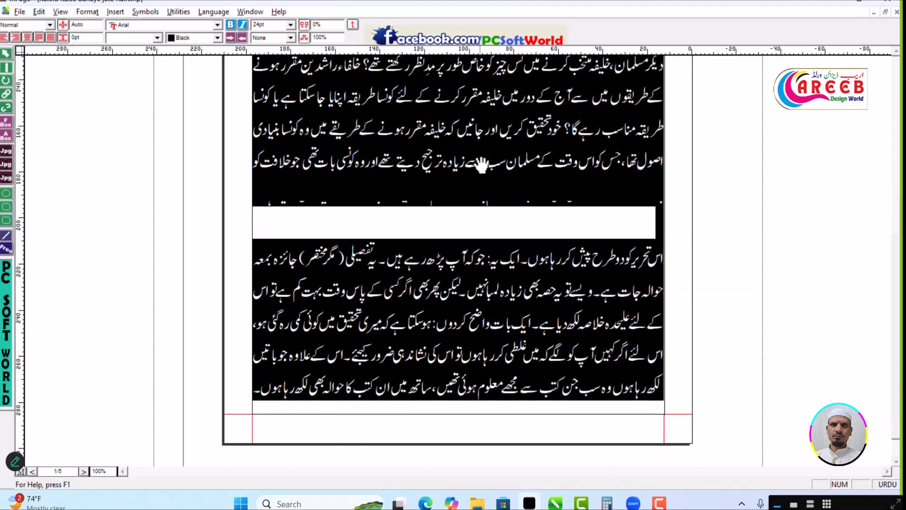
{"action": "scroll", "coordinate": [581, 196], "scroll_direction": "up", "scroll_amount": 4}
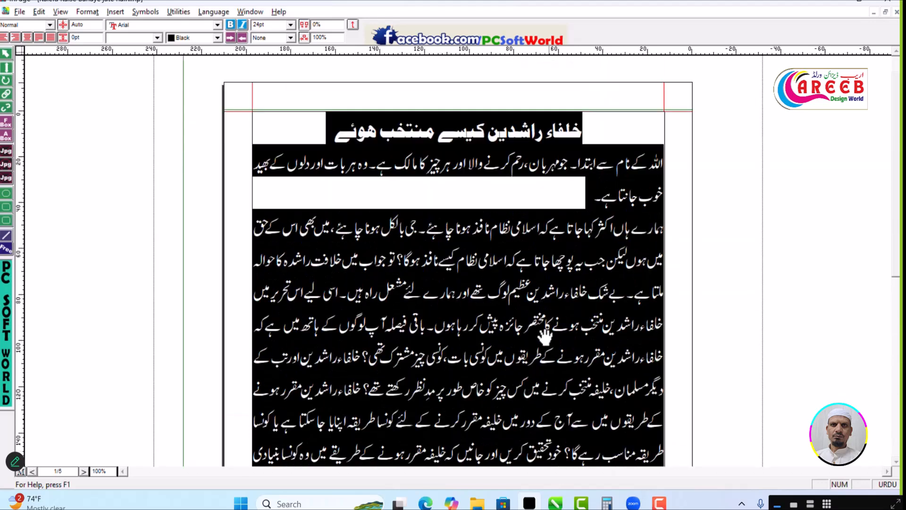
{"action": "left_click", "coordinate": [635, 162]}
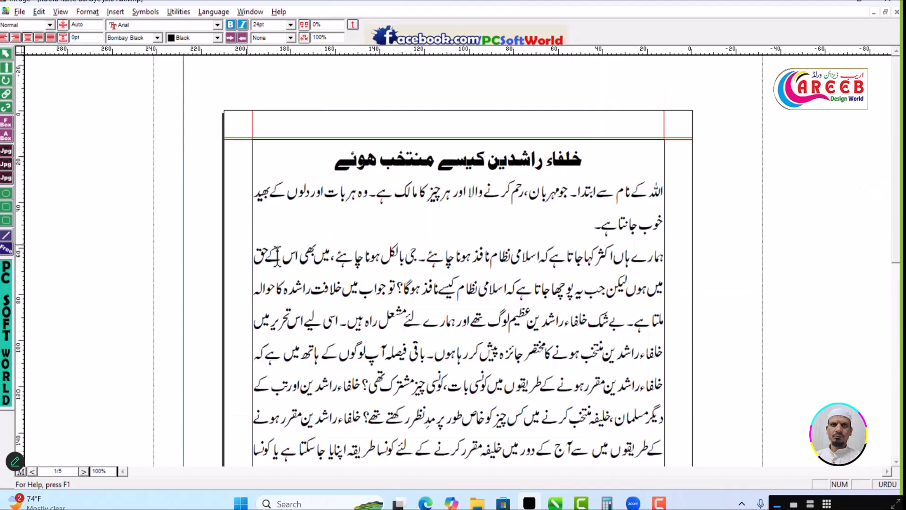
- Try indenting the first lines of the two opening body paragraphs with tabs, and undo both indents
{"action": "left_click", "coordinate": [553, 228]}
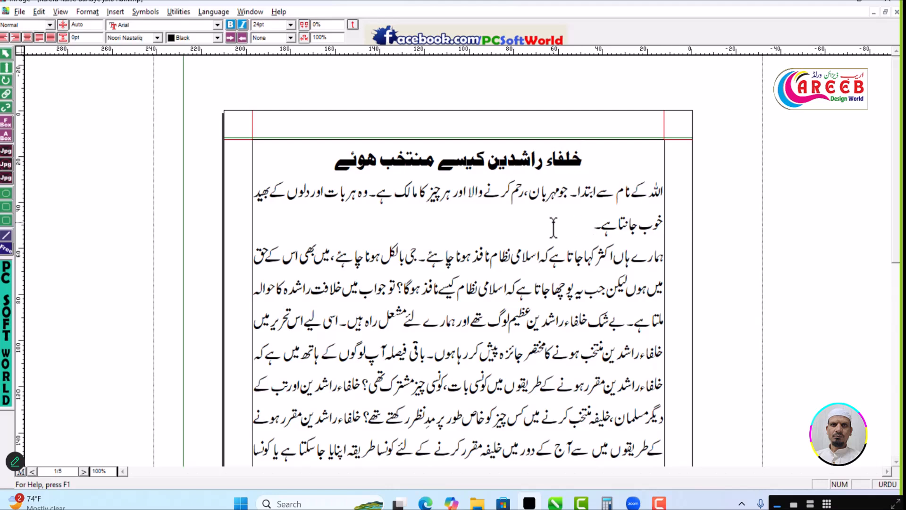
{"action": "left_click", "coordinate": [663, 191]}
{"action": "key", "text": "Tab"}
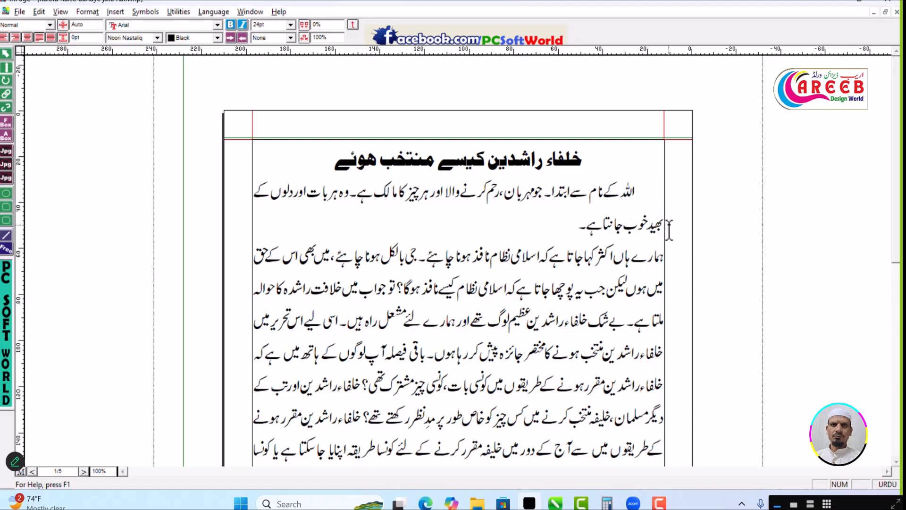
{"action": "left_click", "coordinate": [663, 259]}
{"action": "key", "text": "Tab"}
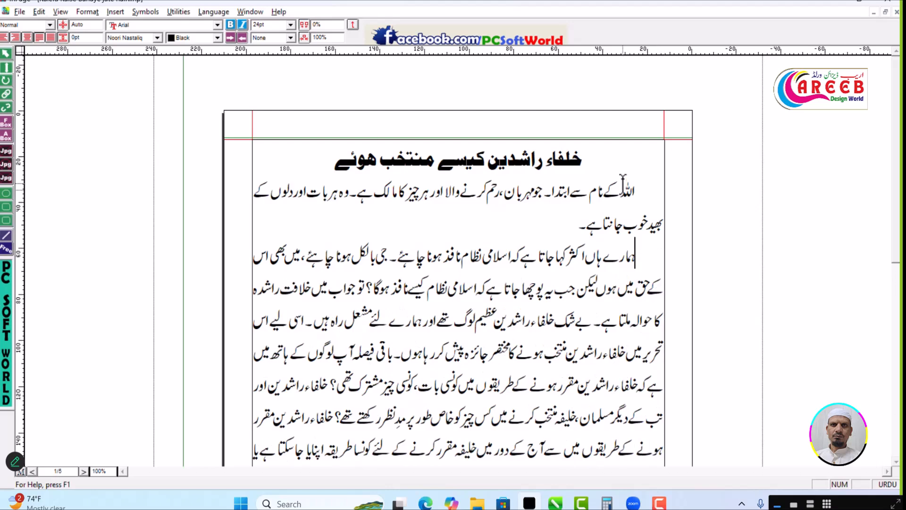
{"action": "key", "text": "ctrl+z"}
{"action": "key", "text": "ctrl+z"}
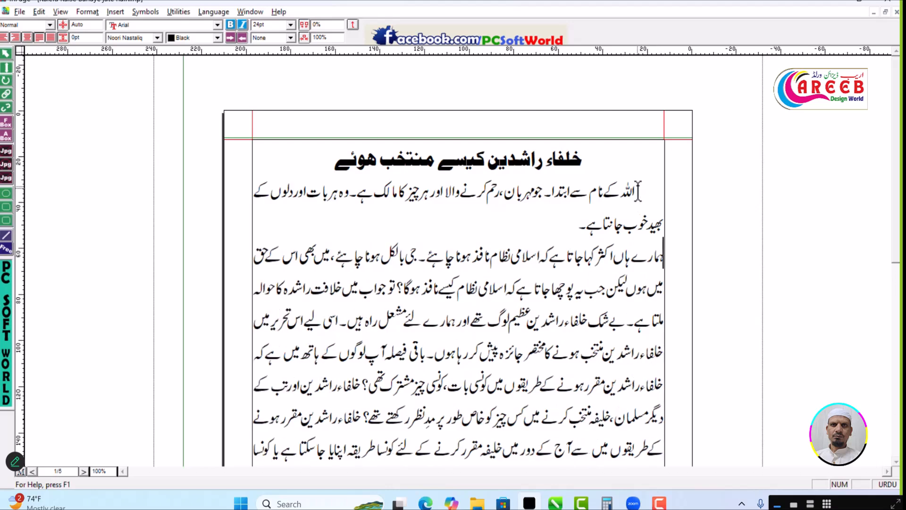
- Set the beginning indent of the opening body paragraph to 10 mm in its paragraph preferences
{"action": "left_click", "coordinate": [87, 11]}
{"action": "left_click", "coordinate": [117, 42]}
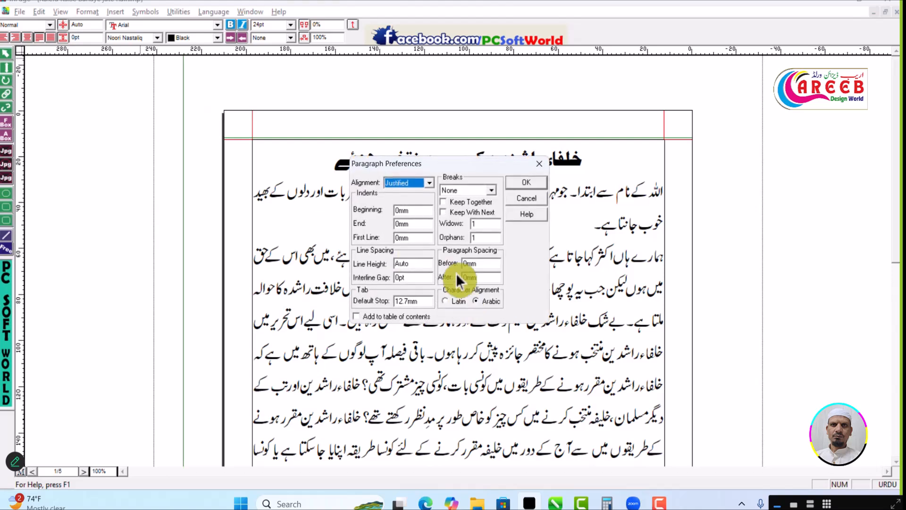
{"action": "key", "text": "Tab"}
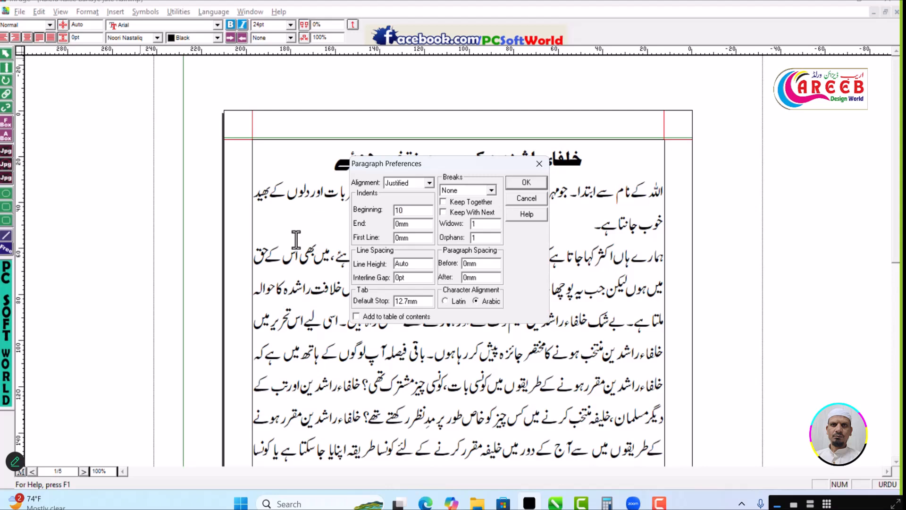
{"action": "key", "text": "Return"}
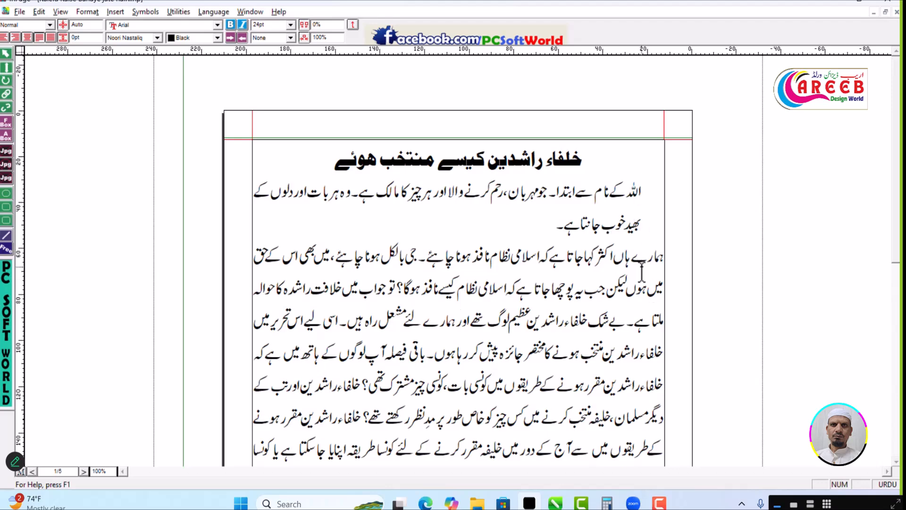
- Apply a 10 mm beginning indent to the entire document text, check it down the page, and clear the selection
{"action": "key", "text": "ctrl+a"}
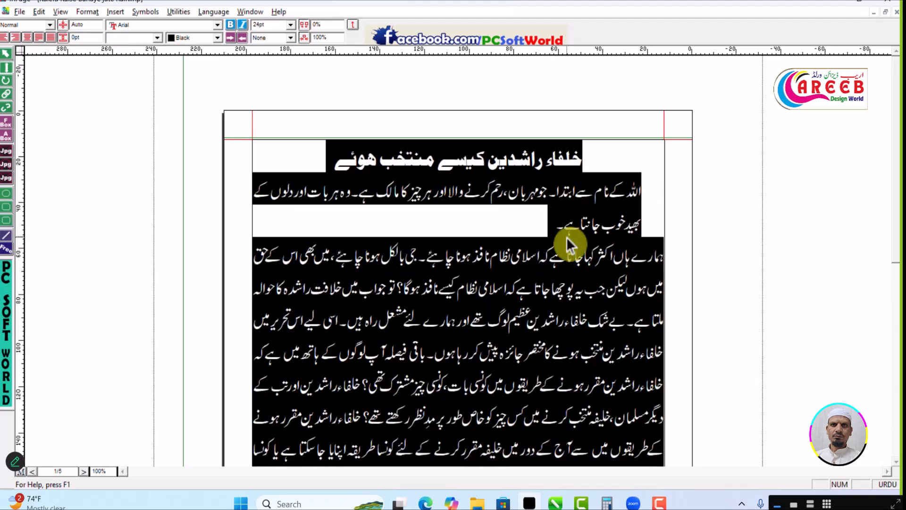
{"action": "key", "text": "F10"}
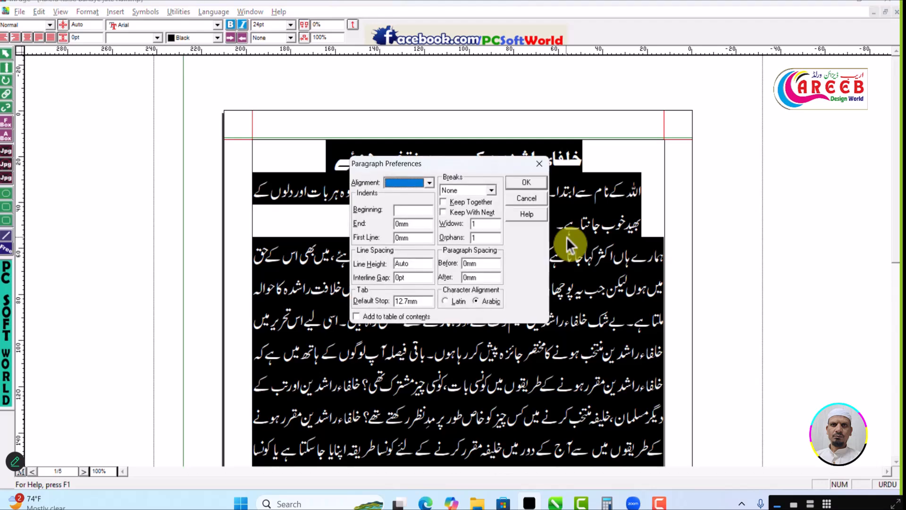
{"action": "left_click", "coordinate": [406, 209]}
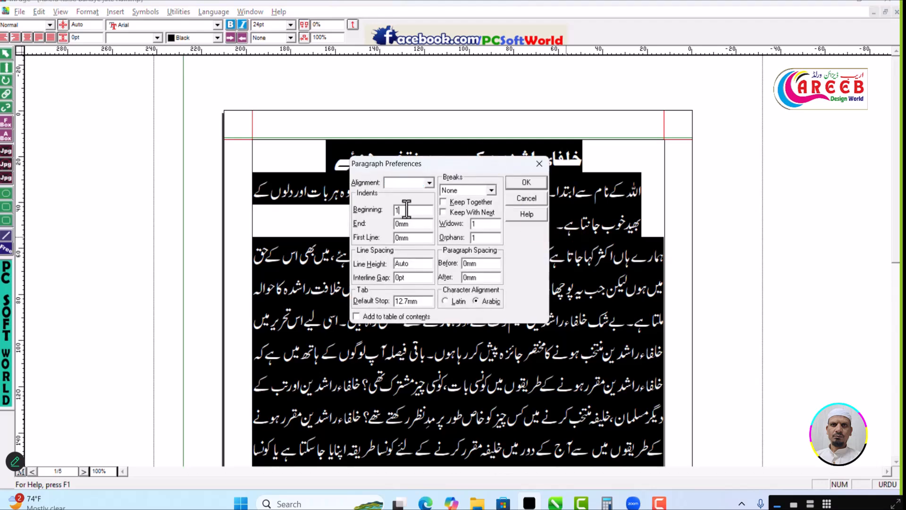
{"action": "key", "text": "Return"}
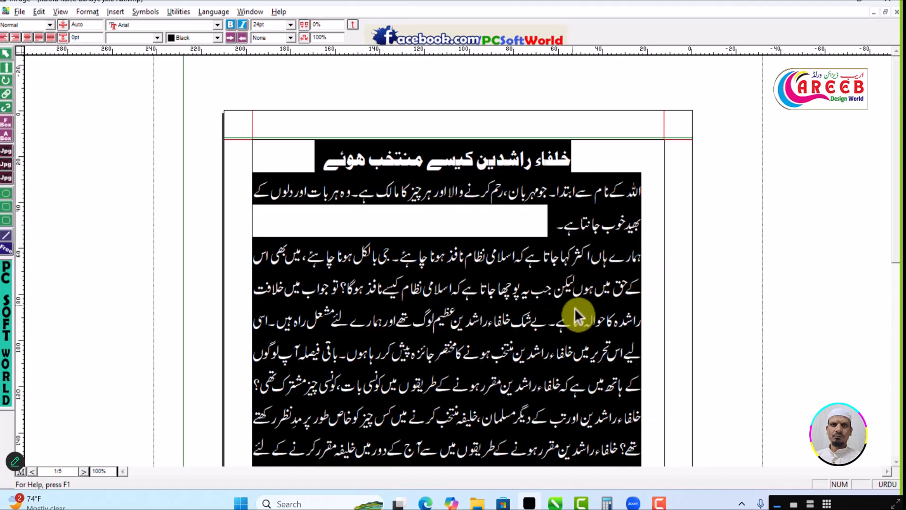
{"action": "scroll", "coordinate": [605, 333], "scroll_direction": "down", "scroll_amount": 5}
{"action": "left_click_drag", "start_coordinate": [605, 333], "coordinate": [591, 237]}
{"action": "left_click_drag", "start_coordinate": [593, 340], "coordinate": [581, 203]}
{"action": "scroll", "coordinate": [581, 203], "scroll_direction": "up", "scroll_amount": 5}
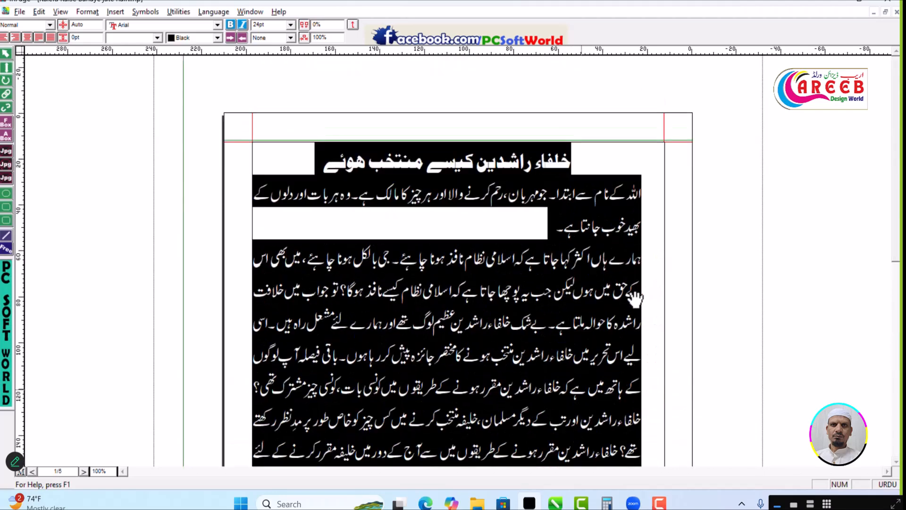
{"action": "left_click", "coordinate": [574, 283]}
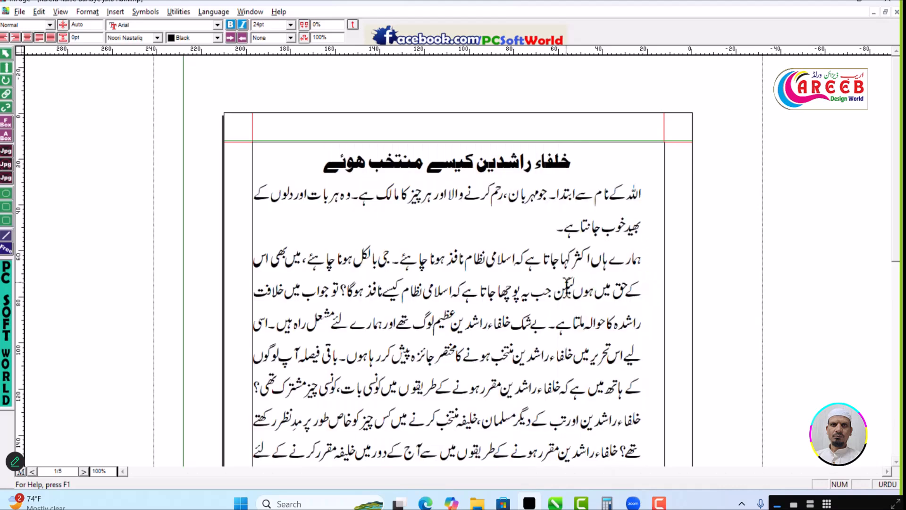
- Set the end indent of the entire document text to match its 10 mm beginning indent, and clear the selection
{"action": "key", "text": "ctrl+a"}
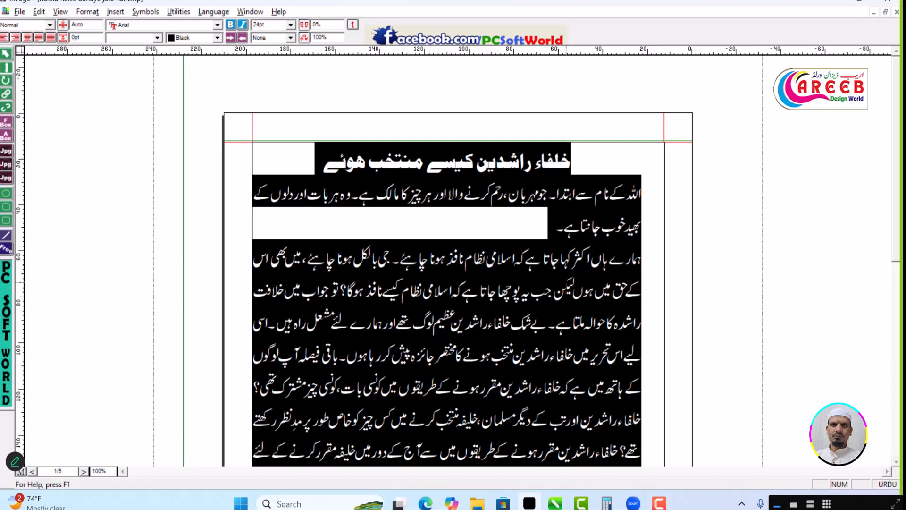
{"action": "key", "text": "F9"}
{"action": "left_click", "coordinate": [551, 204]}
{"action": "key", "text": "ctrl+F9"}
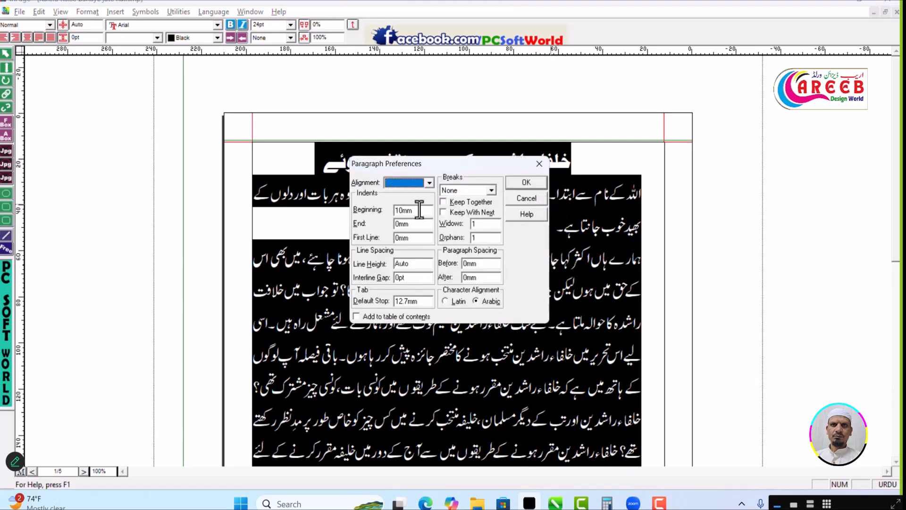
{"action": "double_click", "coordinate": [414, 223]}
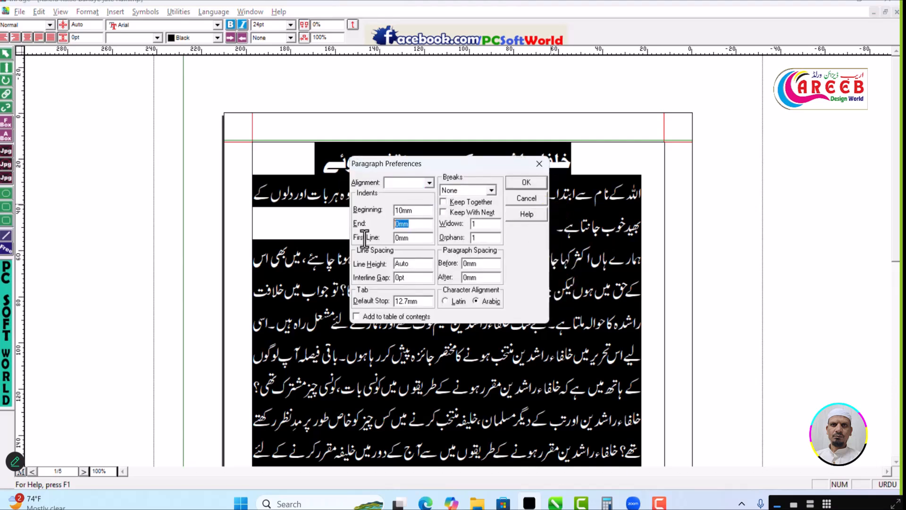
{"action": "key", "text": "Return"}
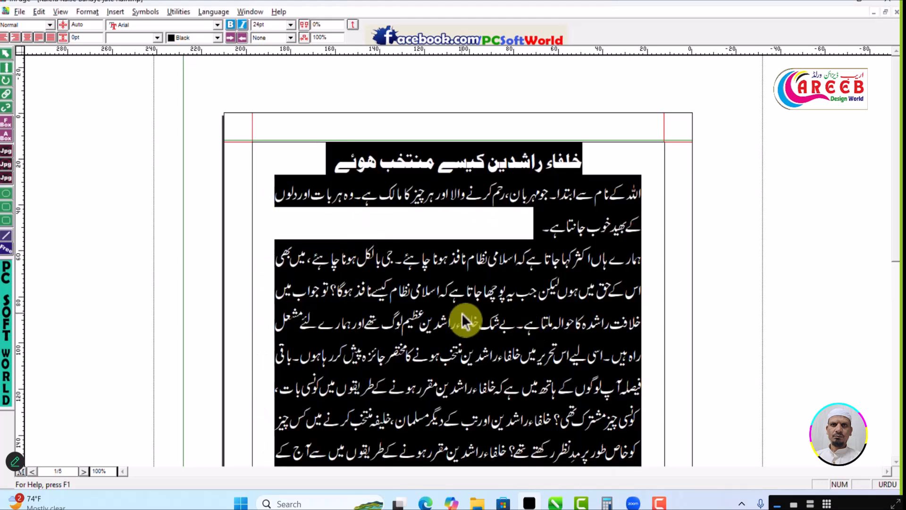
{"action": "scroll", "coordinate": [467, 283], "scroll_direction": "down", "scroll_amount": 5}
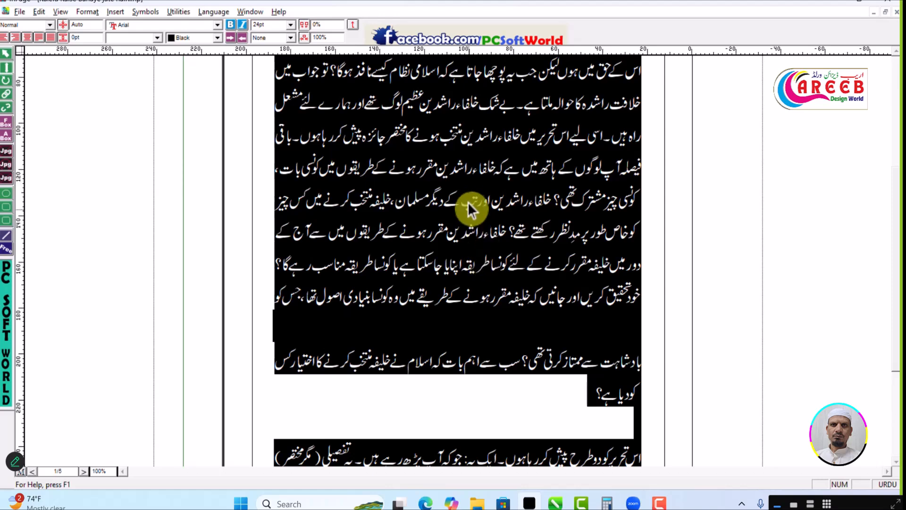
{"action": "scroll", "coordinate": [468, 203], "scroll_direction": "up", "scroll_amount": 5}
{"action": "left_click", "coordinate": [533, 229]}
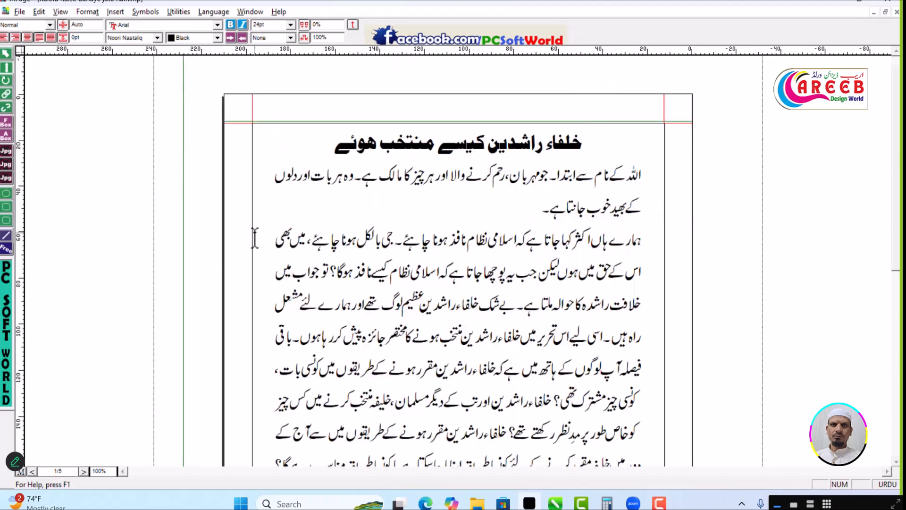
- Place vertical ruler guides along both side edges of the indented text on the first page
{"action": "left_click_drag", "start_coordinate": [435, 331], "coordinate": [462, 340]}
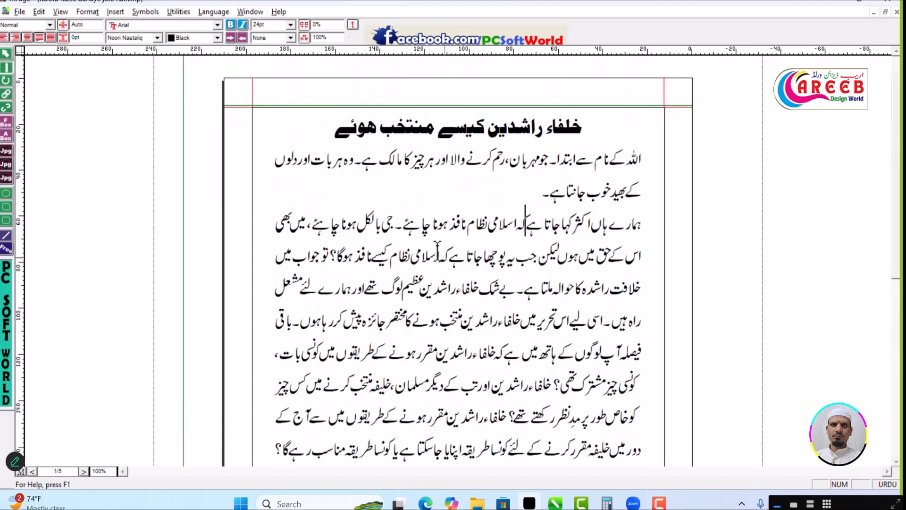
{"action": "left_click_drag", "start_coordinate": [22, 157], "coordinate": [273, 244]}
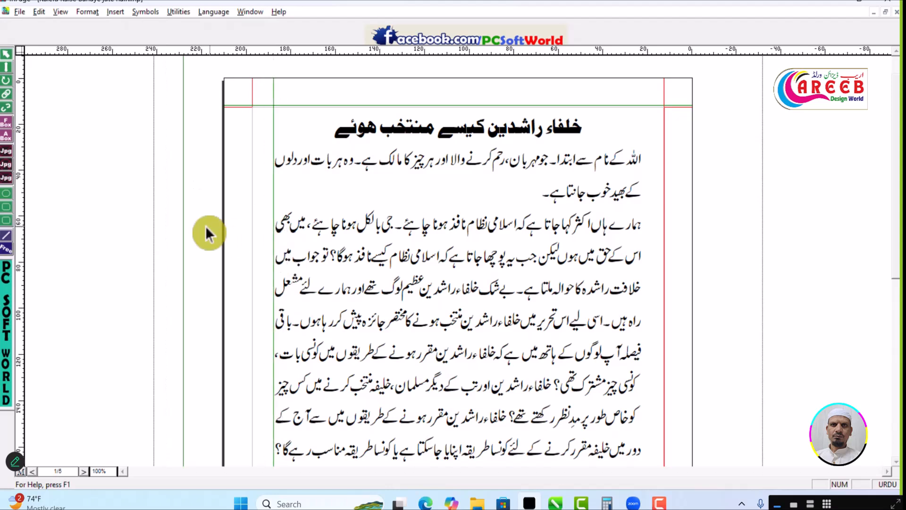
{"action": "left_click_drag", "start_coordinate": [23, 190], "coordinate": [643, 297]}
- Delete the empty line between the last two paragraphs at the bottom of the first page
{"action": "left_click", "coordinate": [895, 332]}
{"action": "left_click_drag", "start_coordinate": [895, 326], "coordinate": [895, 398]}
{"action": "left_click", "coordinate": [604, 272]}
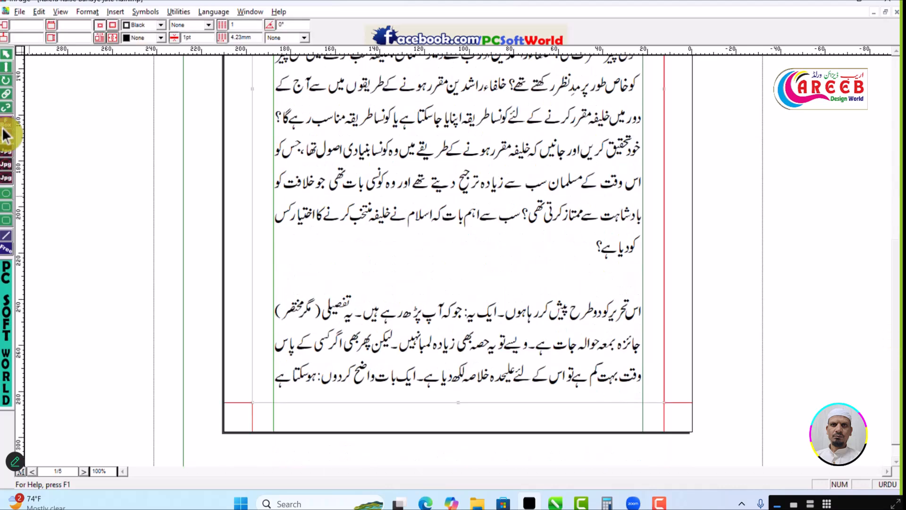
{"action": "left_click", "coordinate": [6, 67]}
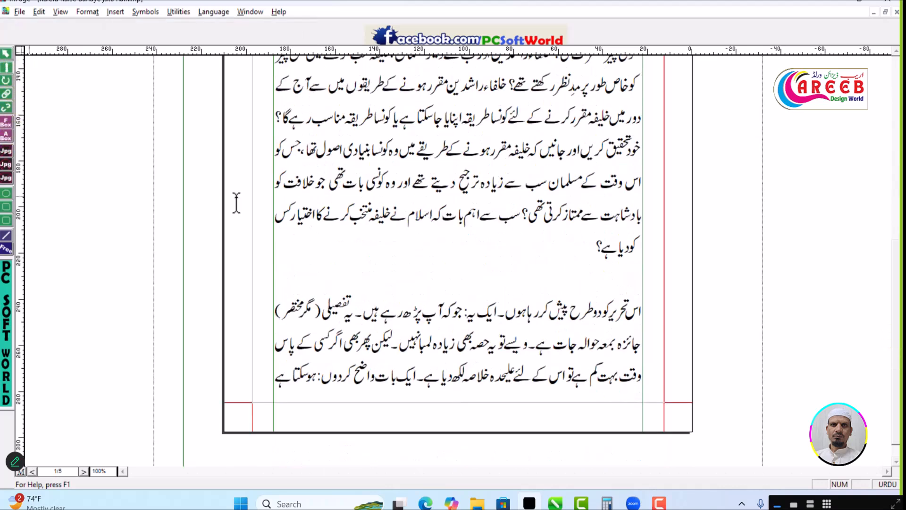
{"action": "left_click", "coordinate": [633, 287]}
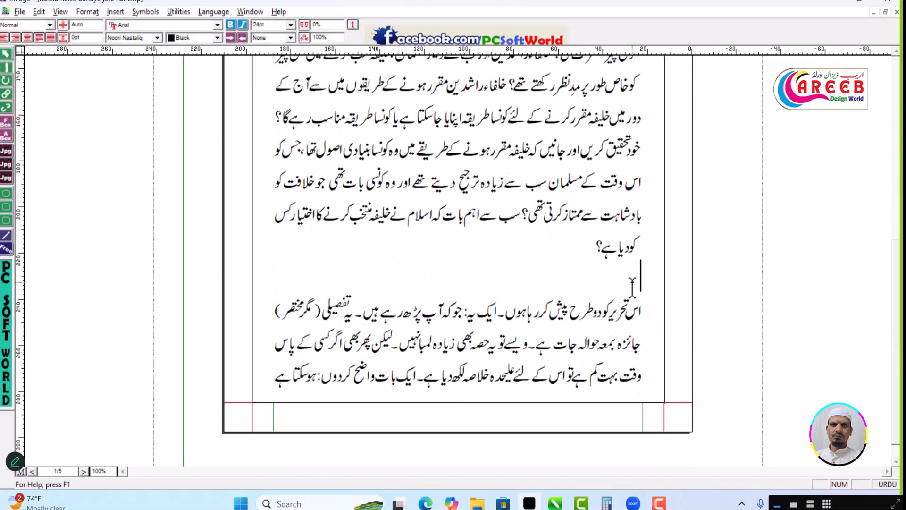
{"action": "key", "text": "BackSpace"}
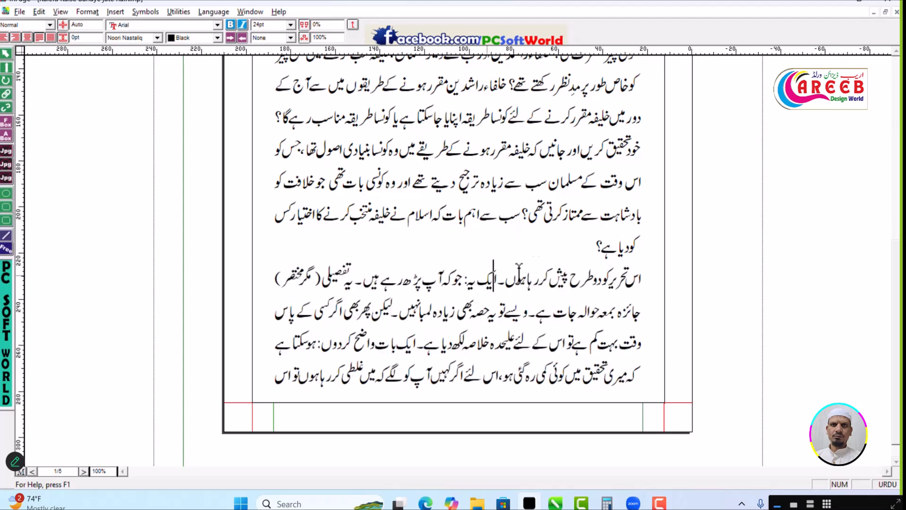
- Check the indented text against the guides on the first page, and look over the text on pages 2 and 3
{"action": "left_click", "coordinate": [4, 59]}
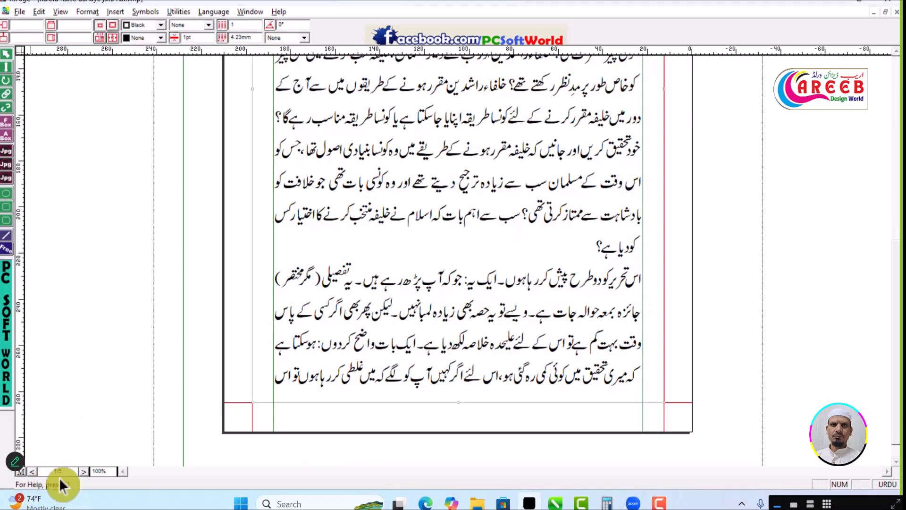
{"action": "scroll", "coordinate": [561, 302], "scroll_direction": "up", "scroll_amount": 5}
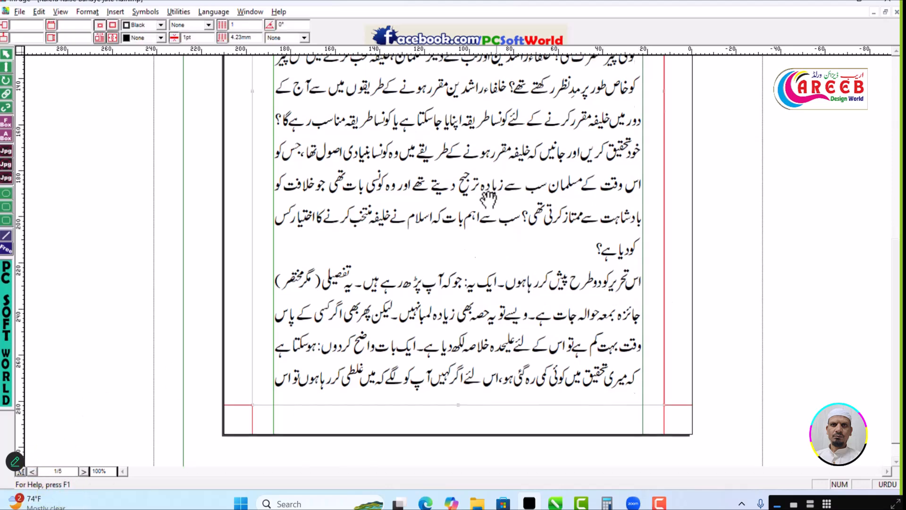
{"action": "scroll", "coordinate": [488, 400], "scroll_direction": "up", "scroll_amount": 3}
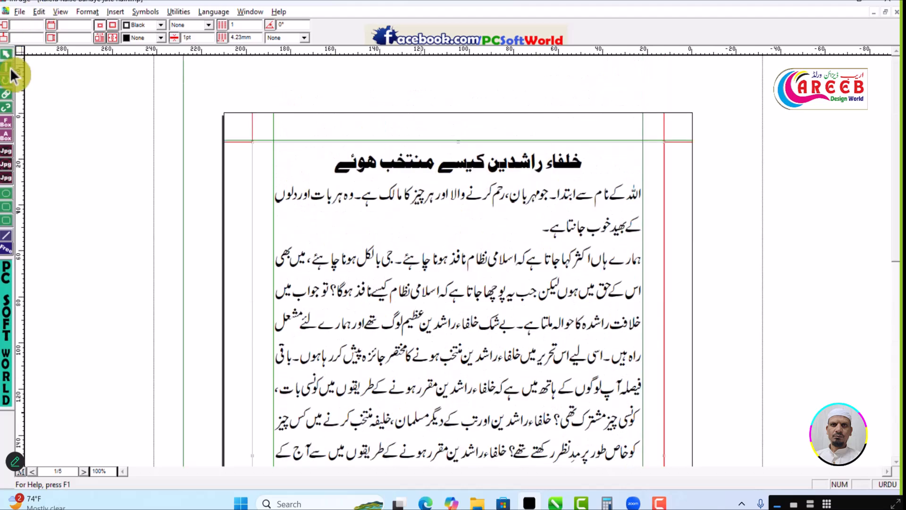
{"action": "left_click", "coordinate": [10, 67]}
{"action": "left_click", "coordinate": [466, 271]}
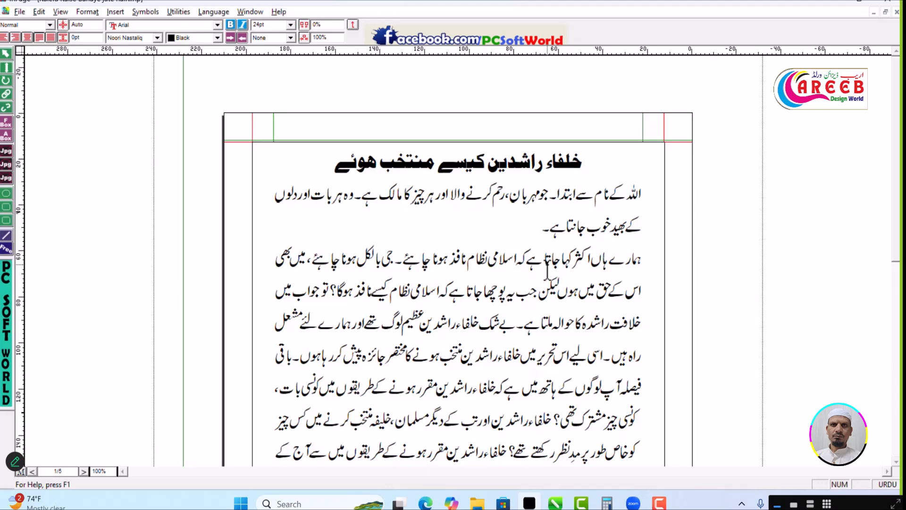
{"action": "key", "text": "Page_Down"}
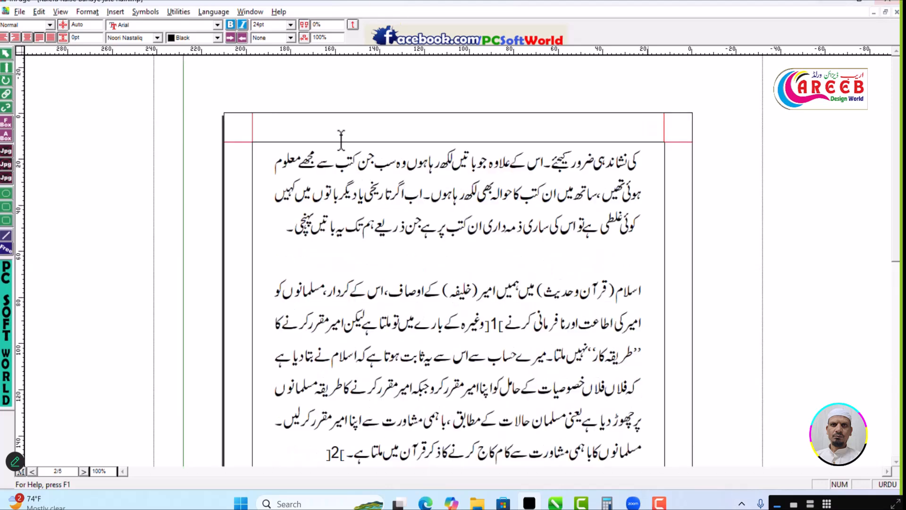
{"action": "scroll", "coordinate": [514, 305], "scroll_direction": "down", "scroll_amount": 8}
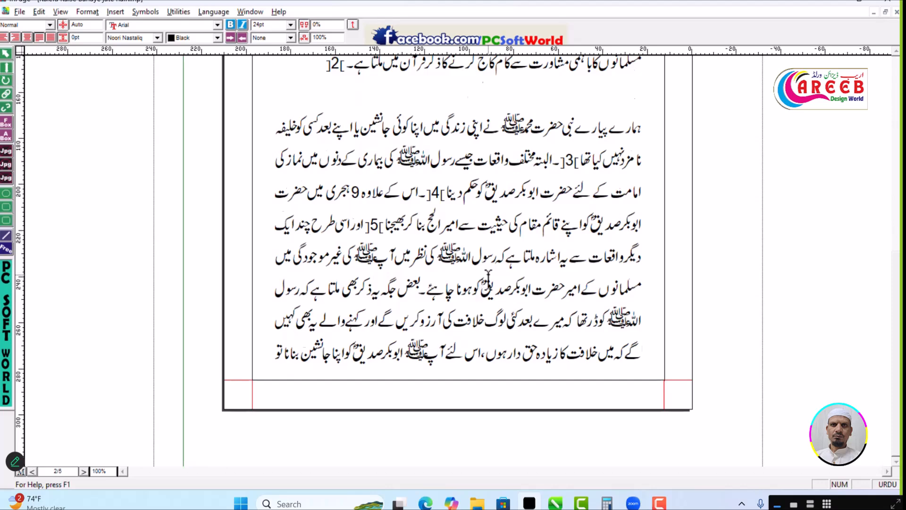
{"action": "key", "text": "Page_Down"}
{"action": "scroll", "coordinate": [518, 137], "scroll_direction": "up", "scroll_amount": 7}
{"action": "right_click", "coordinate": [542, 293]}
{"action": "scroll", "coordinate": [541, 310], "scroll_direction": "down", "scroll_amount": 7}
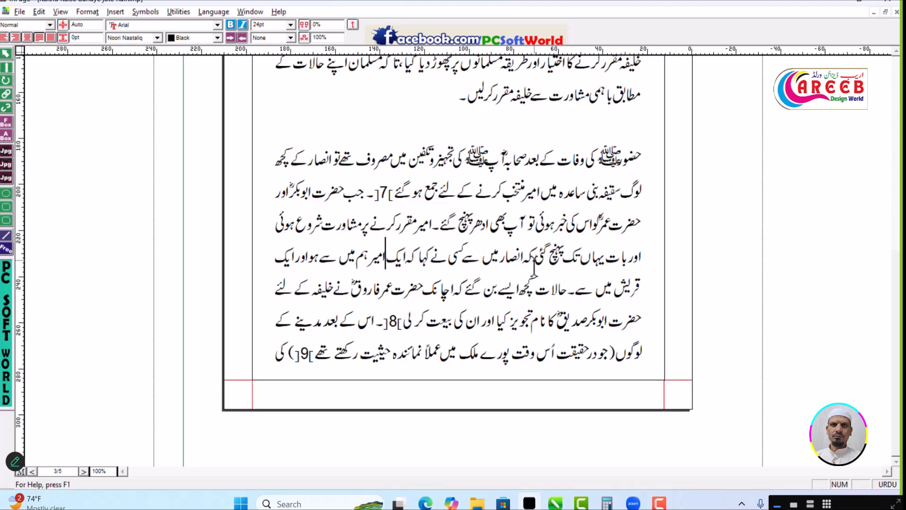
- Delete the empty line between the paragraphs in the lower part of page 3 and the one near the start of page 4
{"action": "left_click", "coordinate": [8, 53]}
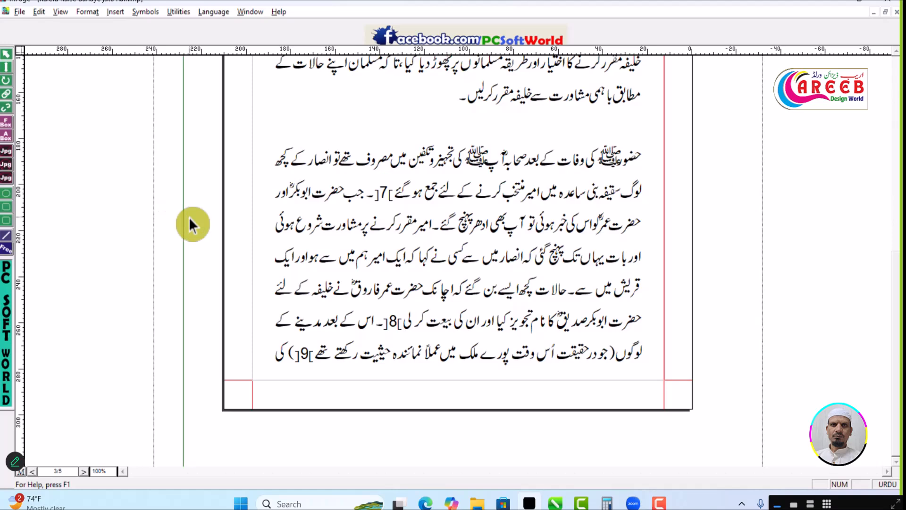
{"action": "scroll", "coordinate": [189, 217], "scroll_direction": "down", "scroll_amount": 8}
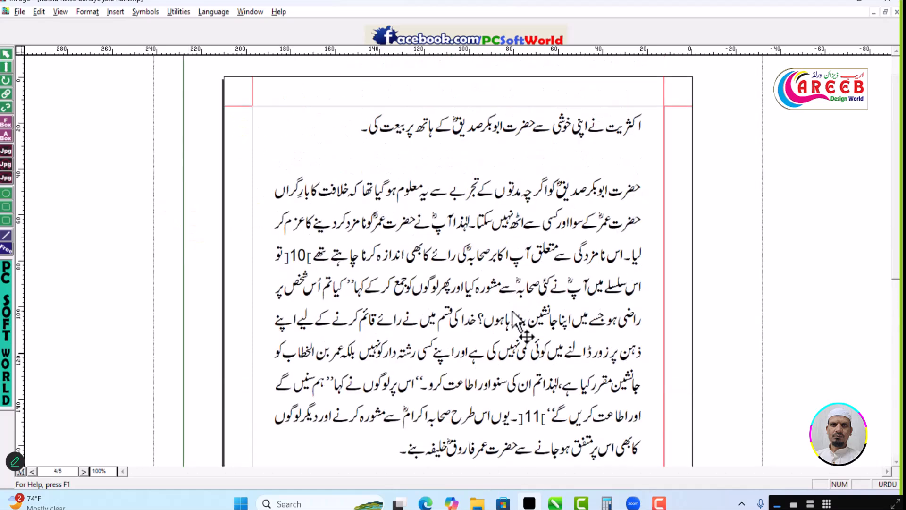
{"action": "scroll", "coordinate": [513, 313], "scroll_direction": "up", "scroll_amount": 1}
{"action": "double_click", "coordinate": [625, 198]}
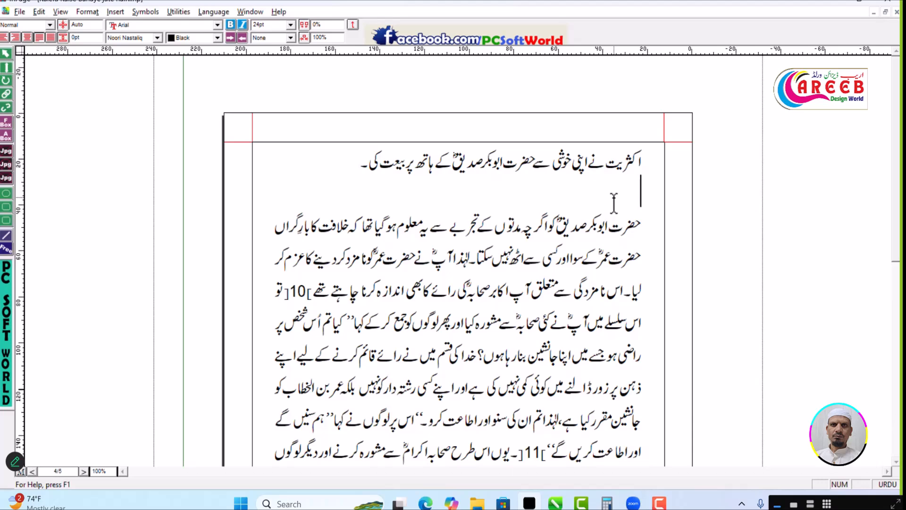
{"action": "key", "text": "BackSpace"}
{"action": "scroll", "coordinate": [590, 193], "scroll_direction": "up", "scroll_amount": 3}
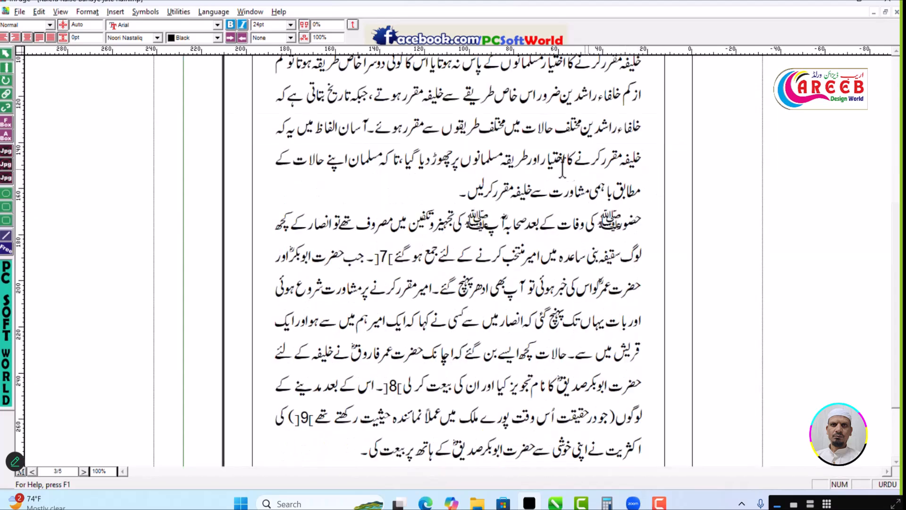
- Split the first paragraph on page 3 so that a new paragraph starts at "اگر آپ"
{"action": "scroll", "coordinate": [570, 172], "scroll_direction": "up", "scroll_amount": 3}
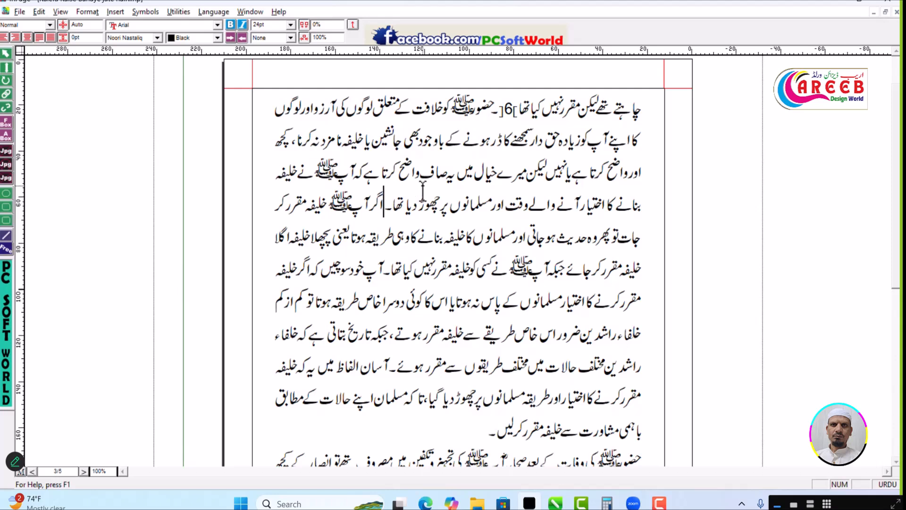
{"action": "key", "text": "Return"}
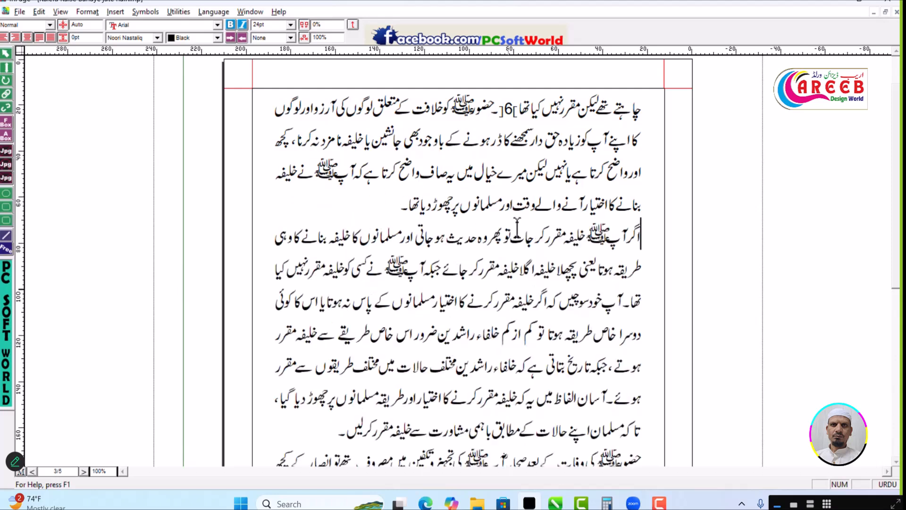
- Delete the two empty lines between the paragraphs on page 2
{"action": "left_click", "coordinate": [509, 191]}
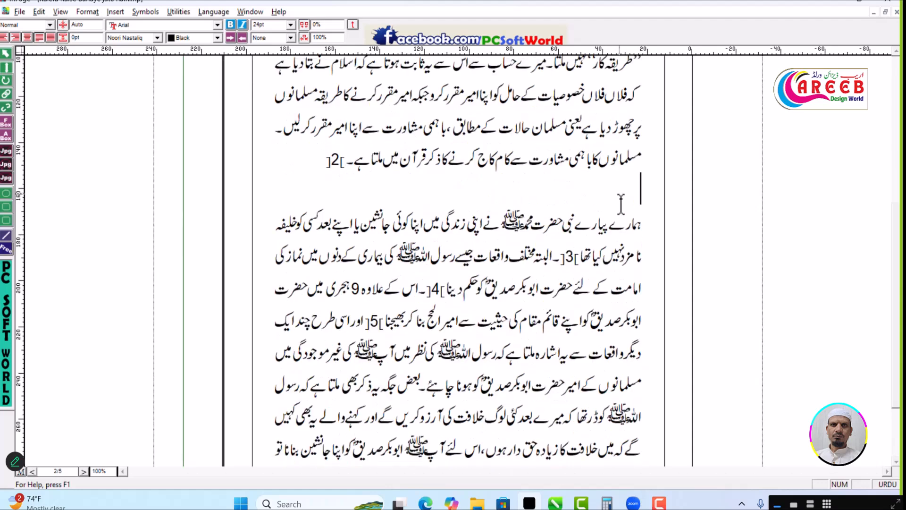
{"action": "key", "text": "BackSpace"}
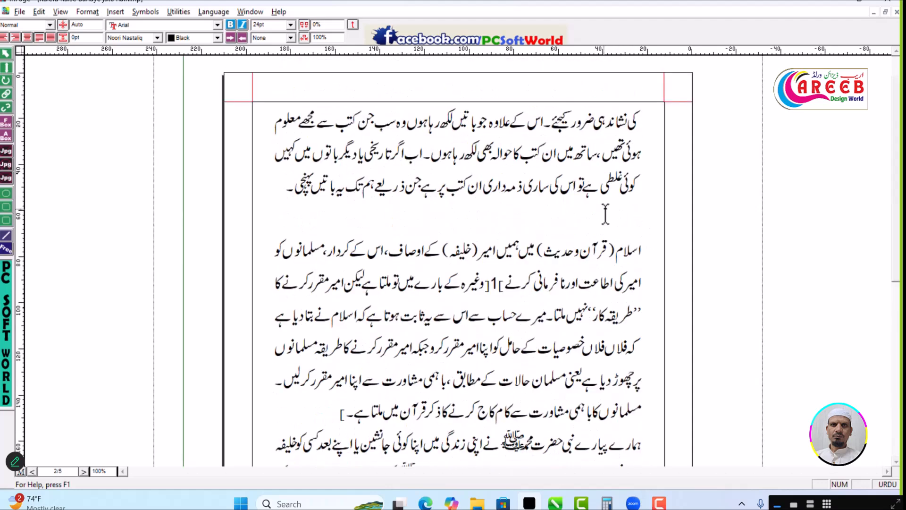
{"action": "left_click", "coordinate": [606, 214]}
{"action": "key", "text": "BackSpace"}
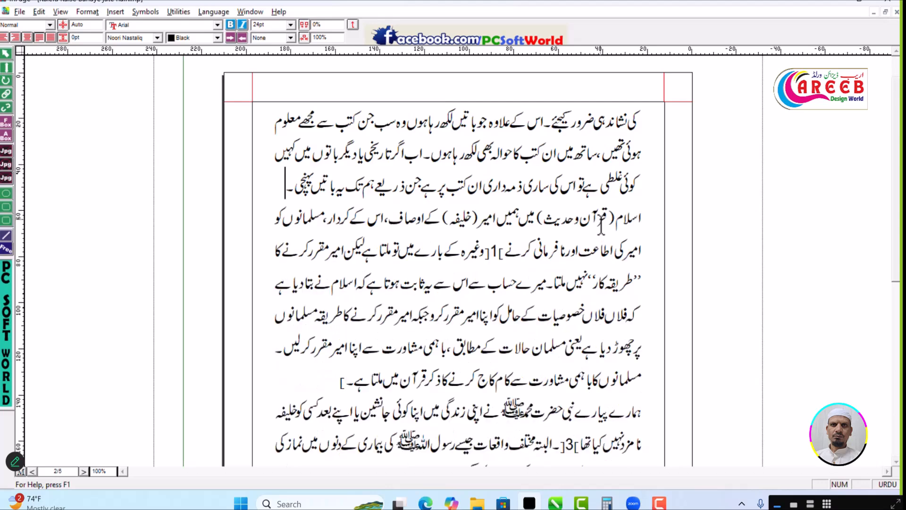
- Split the opening paragraph below the title on page 1 before "وہ ہر بات", and centre both resulting lines
{"action": "scroll", "coordinate": [600, 226], "scroll_direction": "up", "scroll_amount": 1}
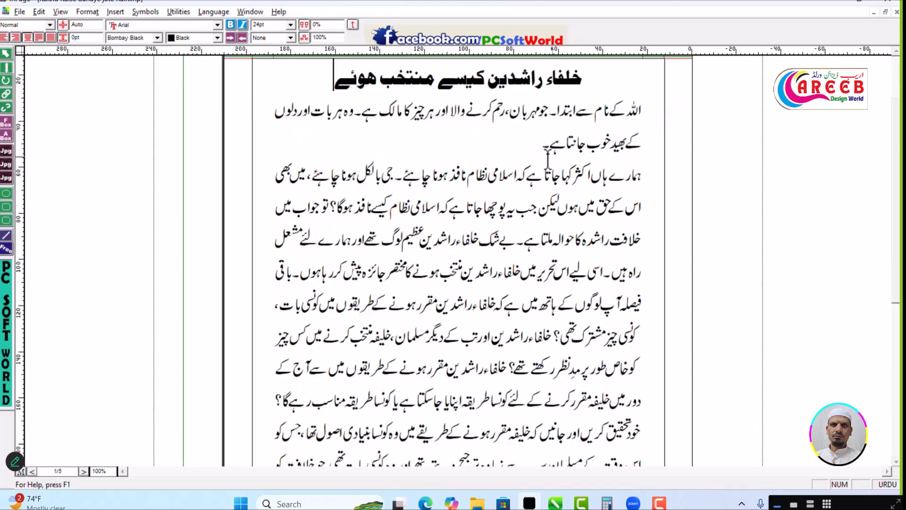
{"action": "scroll", "coordinate": [547, 156], "scroll_direction": "up", "scroll_amount": 2}
{"action": "left_click_drag", "start_coordinate": [545, 229], "coordinate": [649, 196]}
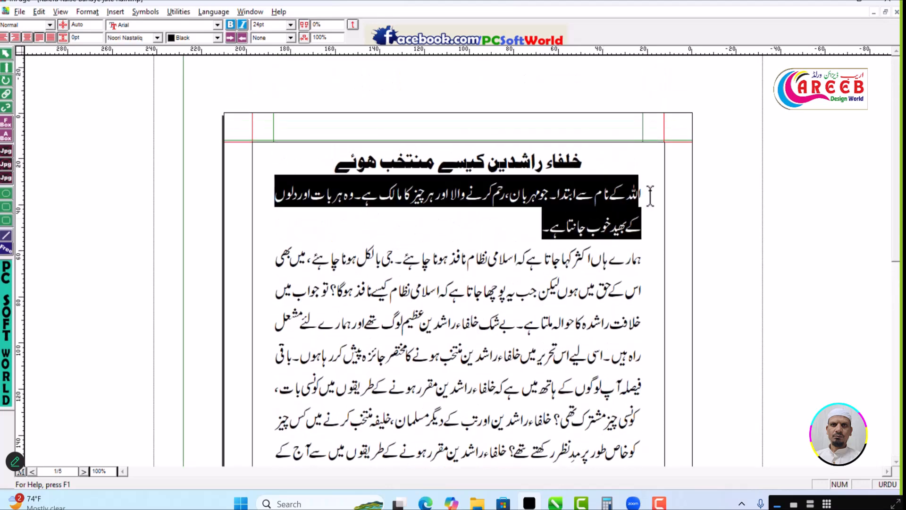
{"action": "left_click", "coordinate": [356, 196]}
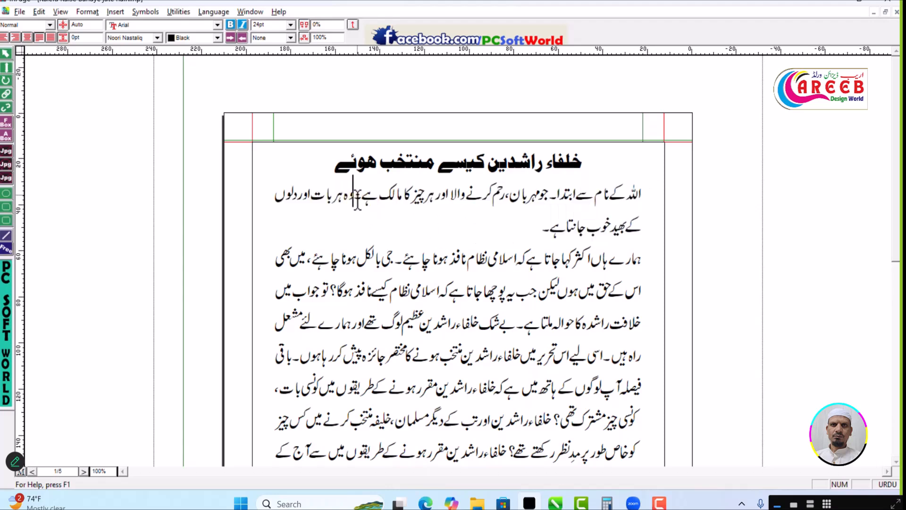
{"action": "key", "text": "Return"}
{"action": "triple_click", "coordinate": [675, 207]}
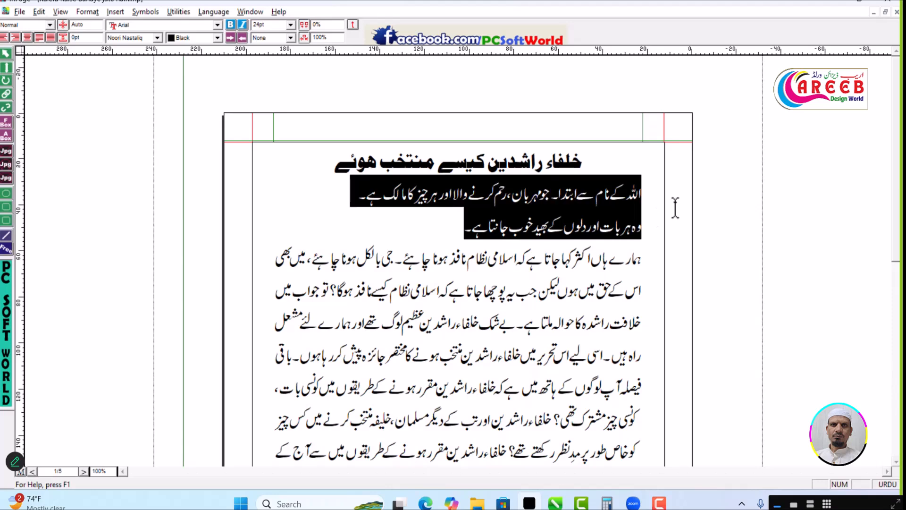
{"action": "key", "text": "ctrl+shift+c"}
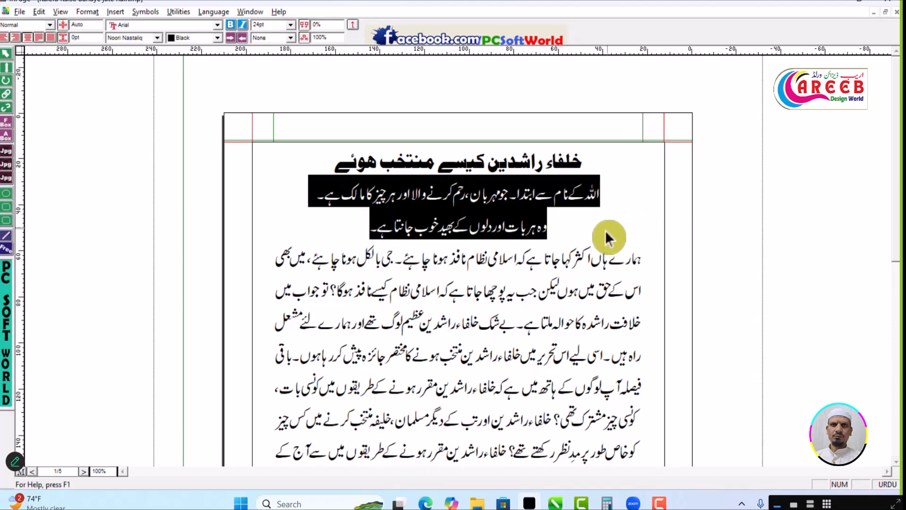
{"action": "left_click", "coordinate": [587, 165]}
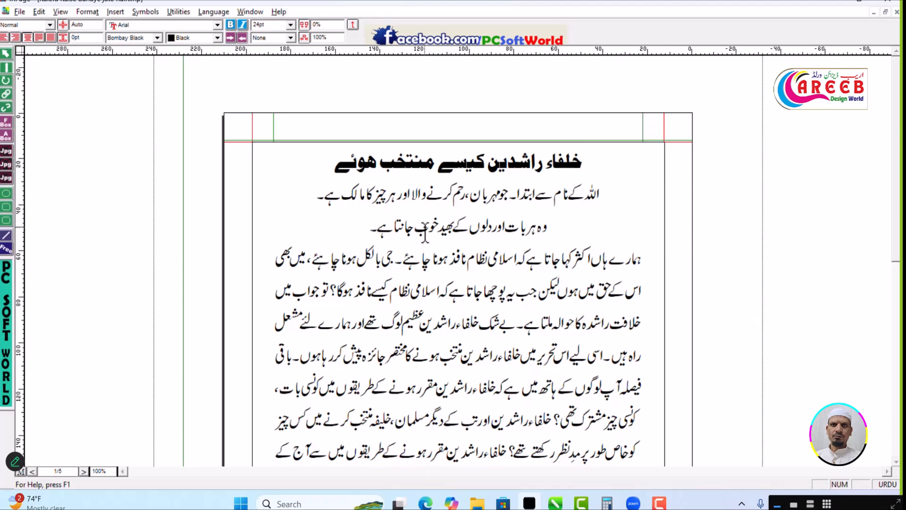
- Review the title, centred opening lines and body text on page 1, and view the whole page at 50% zoom
{"action": "scroll", "coordinate": [425, 231], "scroll_direction": "down", "scroll_amount": 1}
{"action": "left_click", "coordinate": [553, 170]}
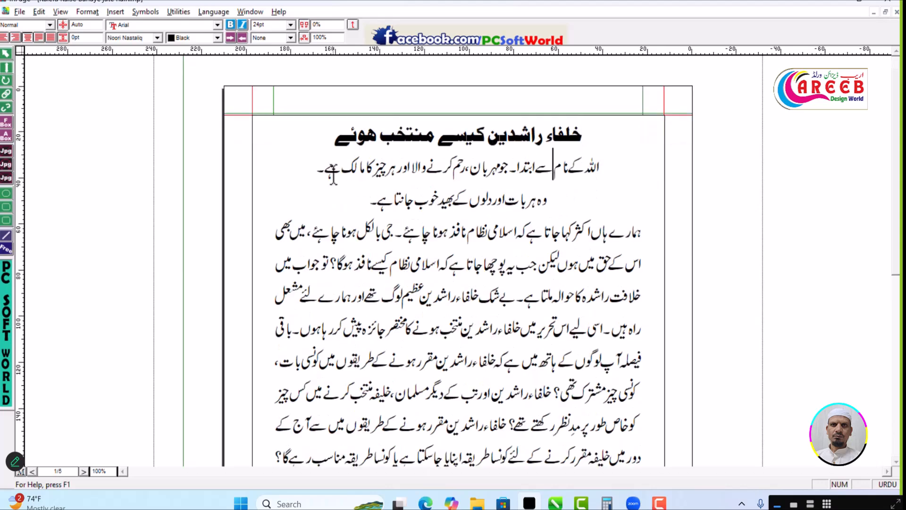
{"action": "scroll", "coordinate": [543, 255], "scroll_direction": "down", "scroll_amount": 2}
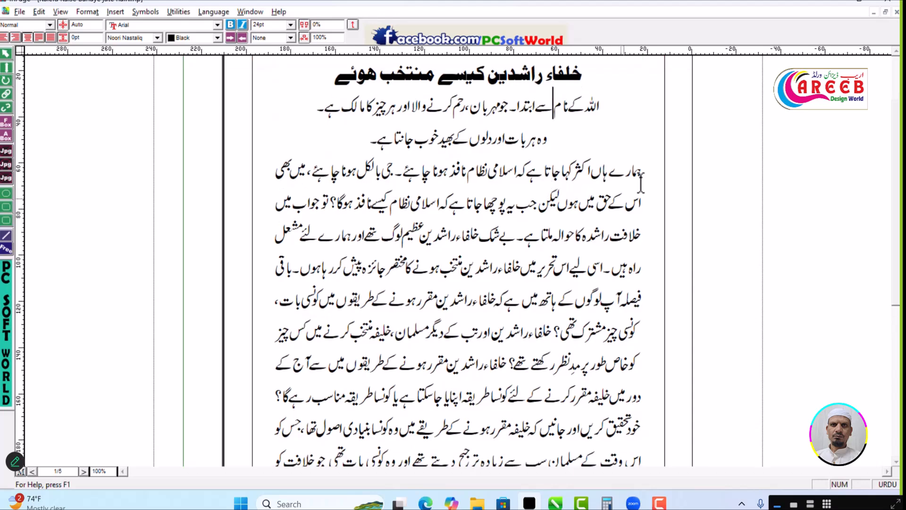
{"action": "scroll", "coordinate": [629, 194], "scroll_direction": "down", "scroll_amount": 2}
{"action": "scroll", "coordinate": [593, 315], "scroll_direction": "up", "scroll_amount": 4}
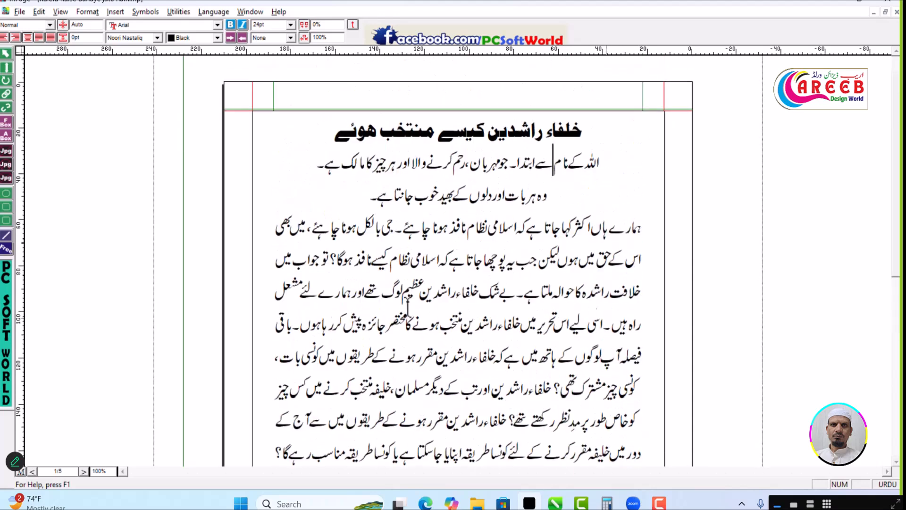
{"action": "key", "text": "ctrl+5"}
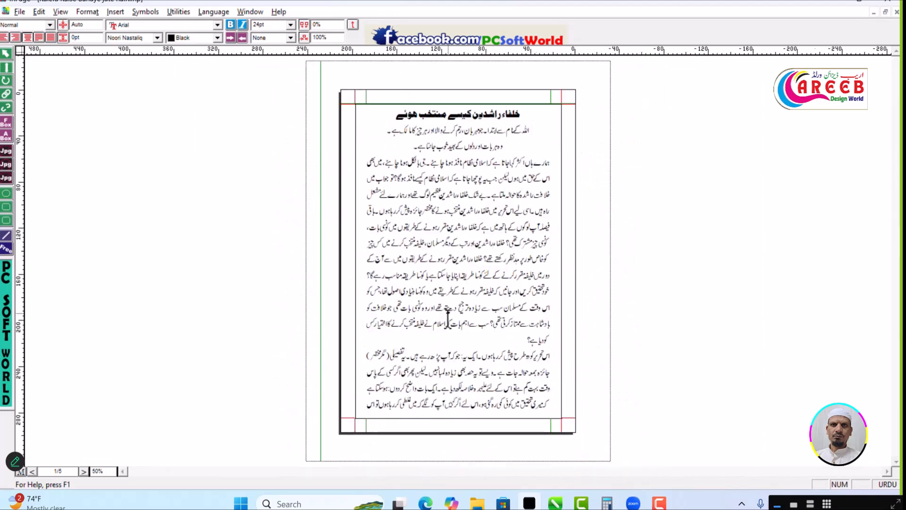